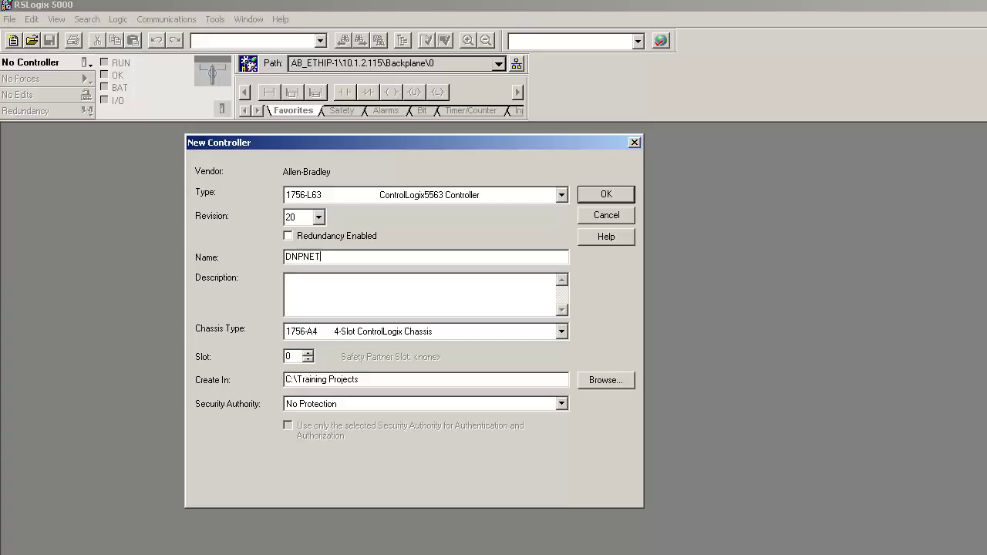
Name the new controller DNPNET_Training, choose the 1756-A4 four-slot chassis, and create the project in C:\Training Projects.
text(_Training)
click(561, 330)
click(447, 343)
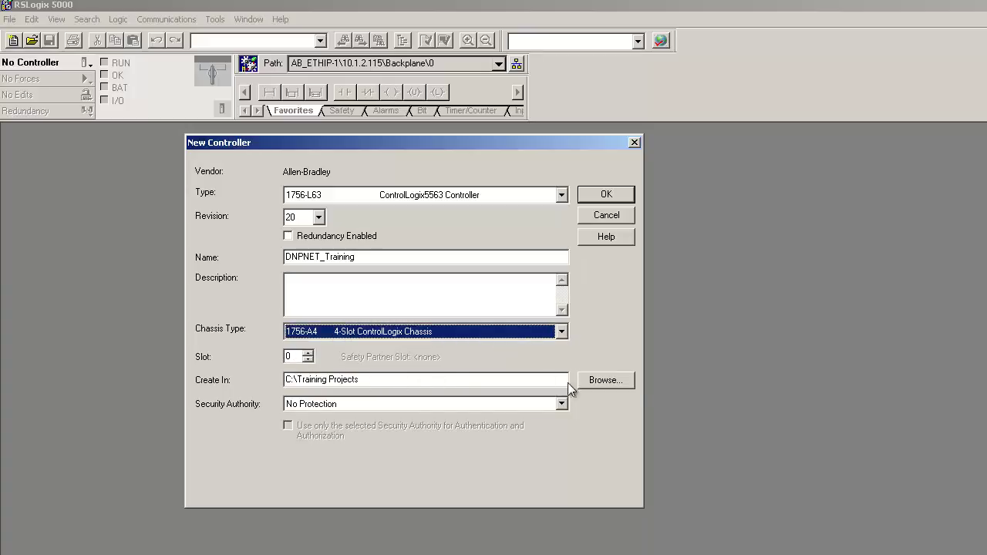
click(372, 380)
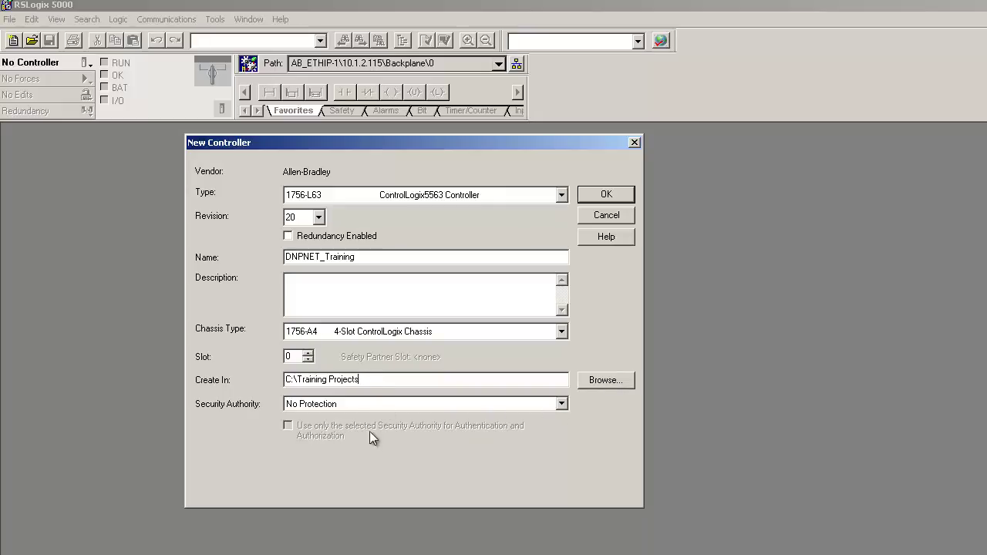
click(606, 195)
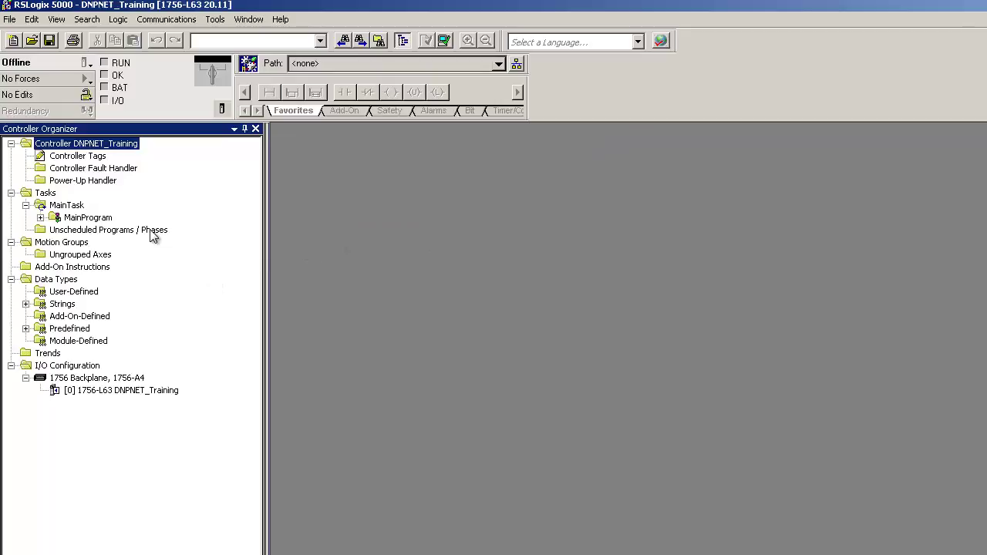
Start a new 1756-MODULE Generic 1756 Module on the 1756 backplane in the I/O configuration.
click(91, 380)
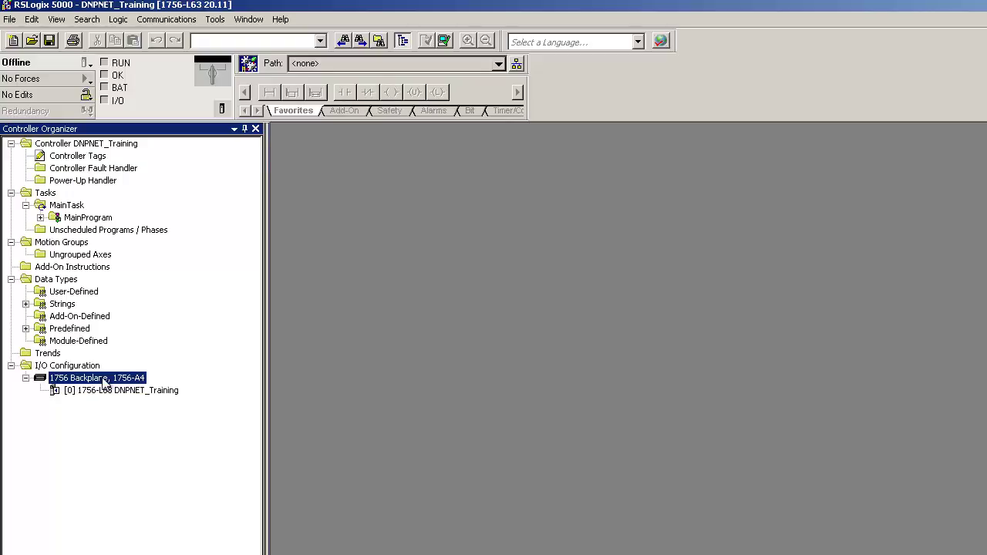
right_click(104, 383)
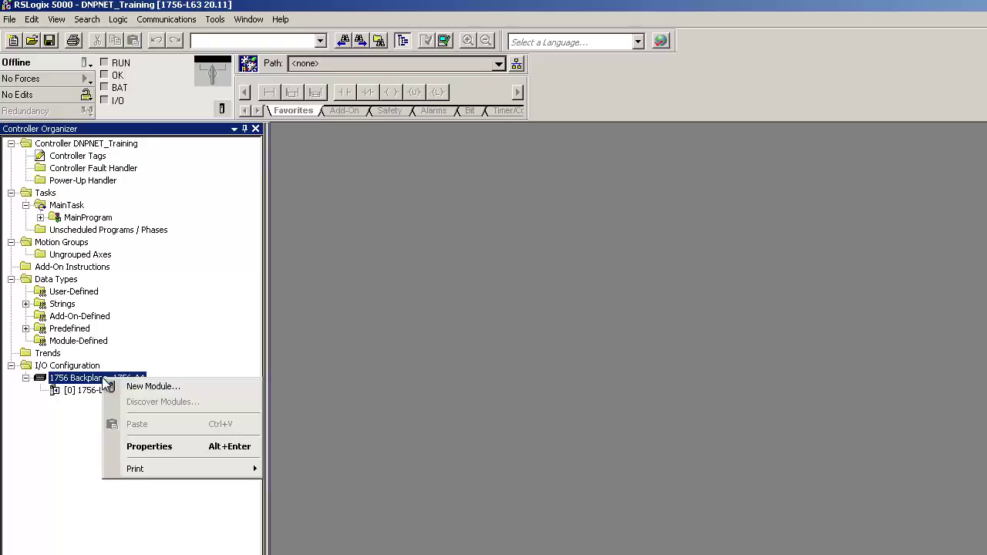
click(154, 389)
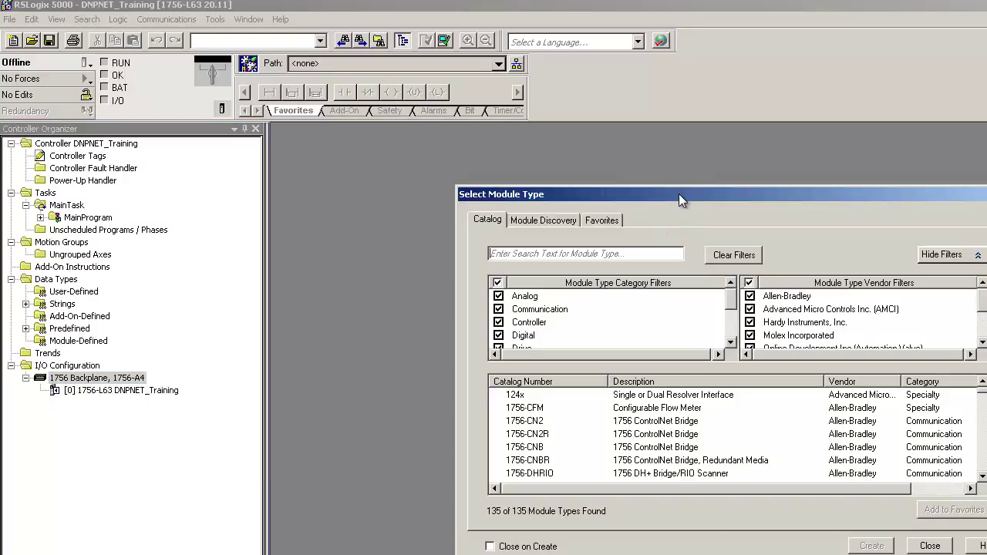
drag(678, 195, 544, 175)
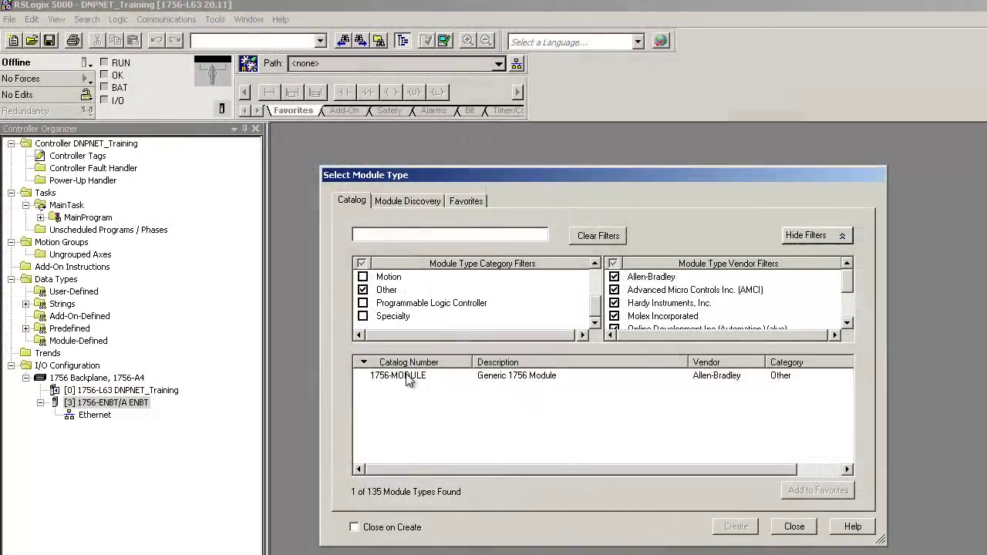
click(617, 375)
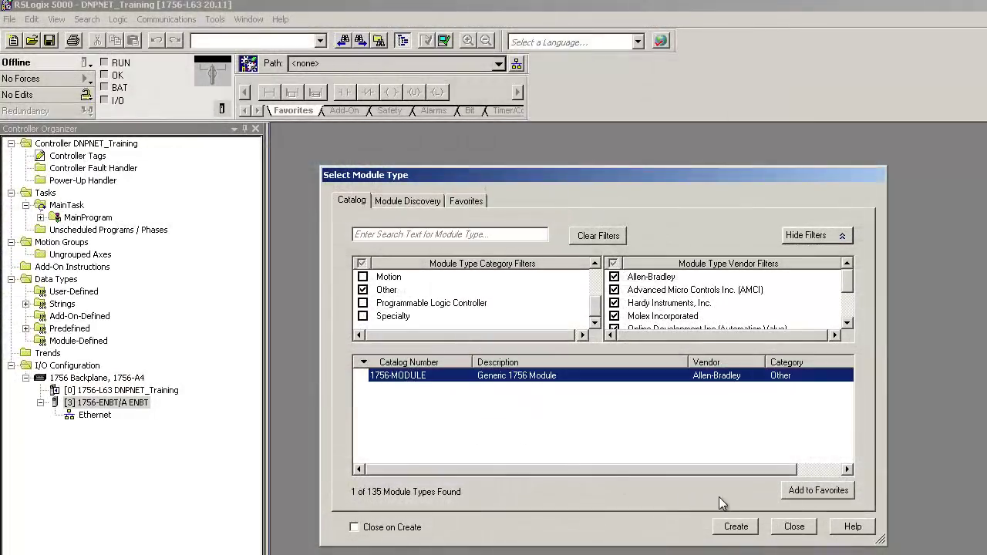
click(737, 527)
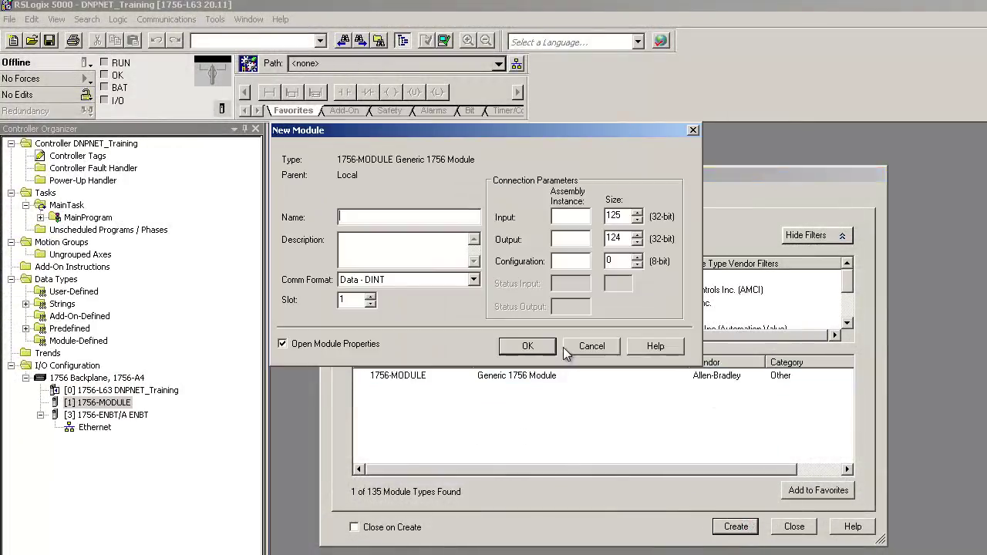
Name the generic module MY_DNPNET, set its comm format to Data - INT, and assign it to slot 2.
drag(363, 130, 381, 200)
text(MY_DNPNET)
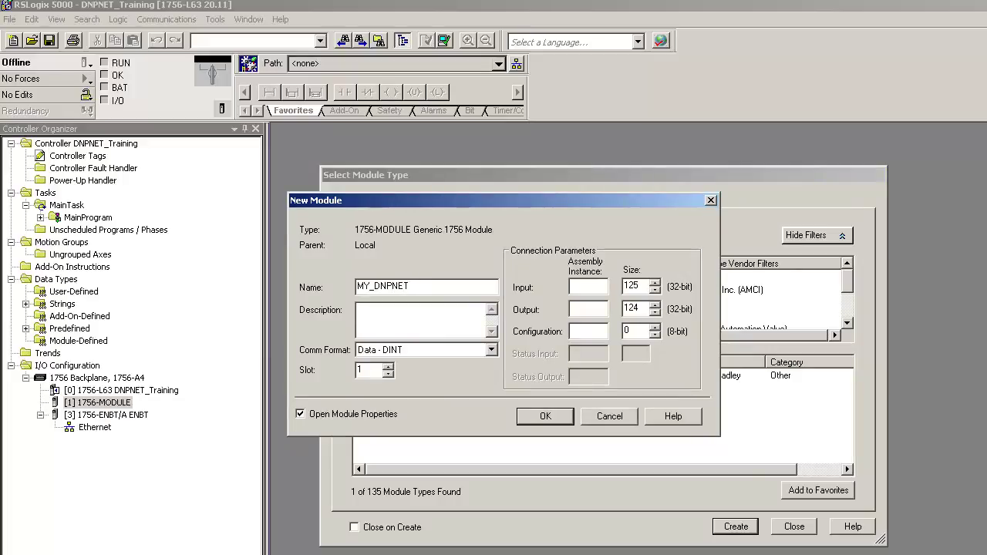
click(491, 349)
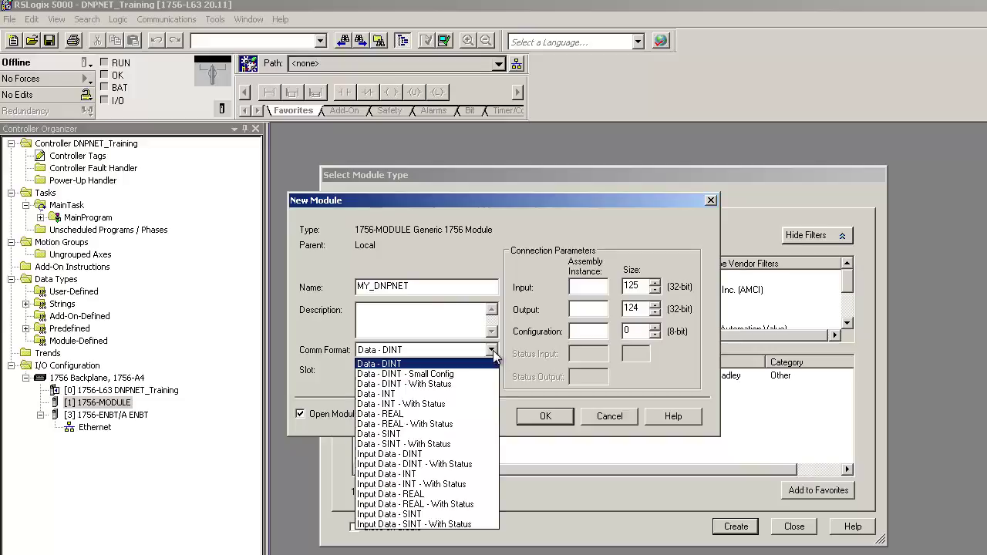
click(467, 394)
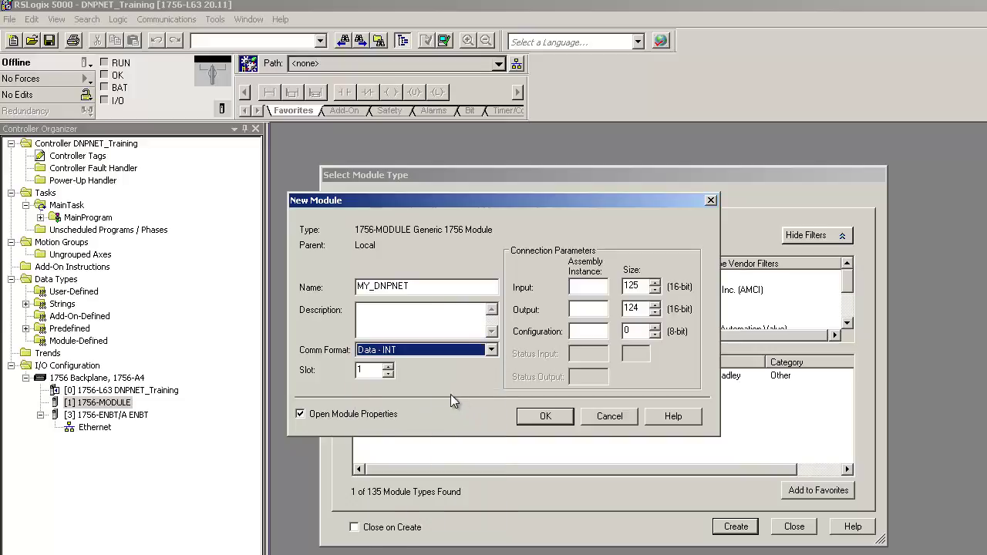
click(389, 375)
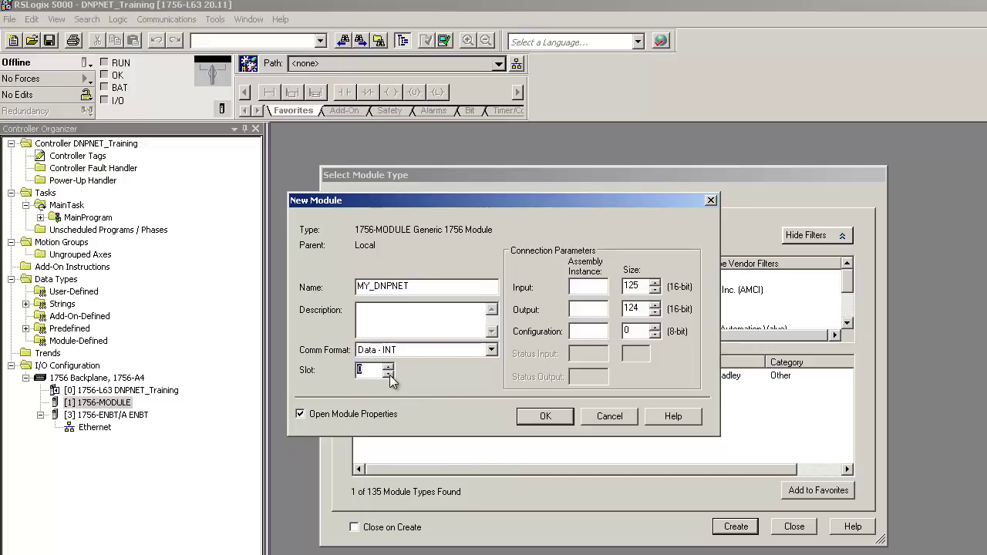
click(390, 369)
Create the module with input instance 1 size 250, output instance 2 size 248, and configuration instance 4, accepting its default connection properties.
click(586, 290)
text(1)
drag(645, 286, 620, 290)
text(250)
click(596, 309)
text(2)
key(Tab)
text(248)
key(Tab)
text(4)
click(540, 418)
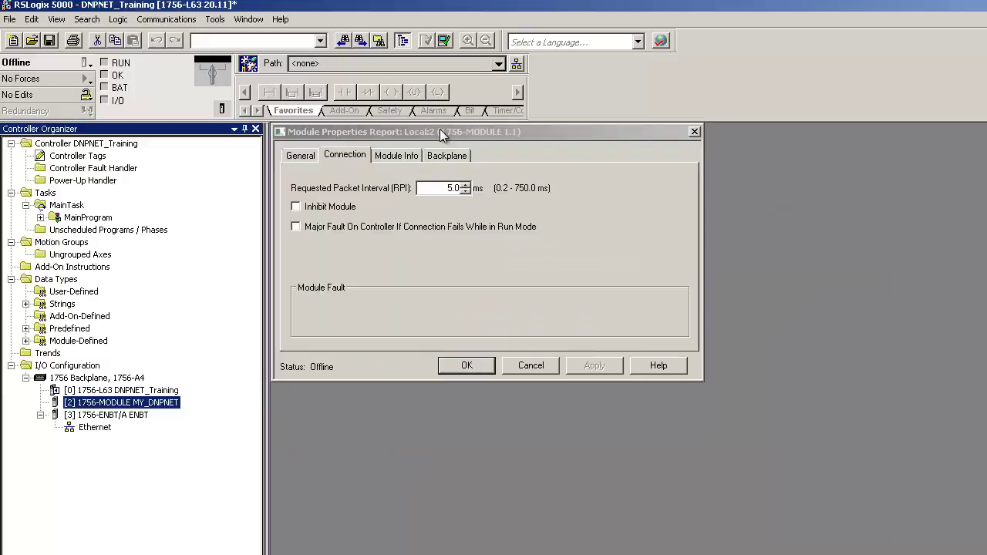
drag(436, 130, 444, 204)
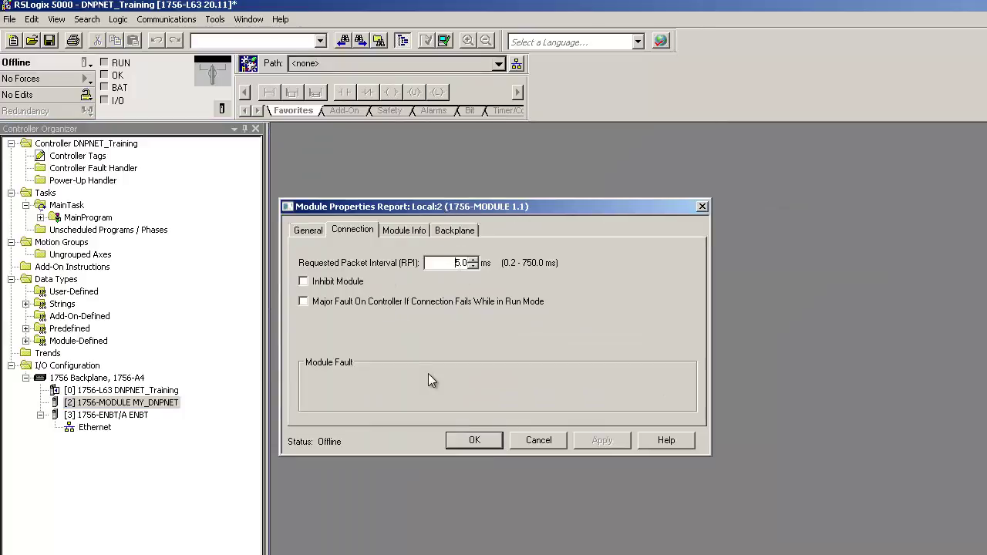
click(474, 441)
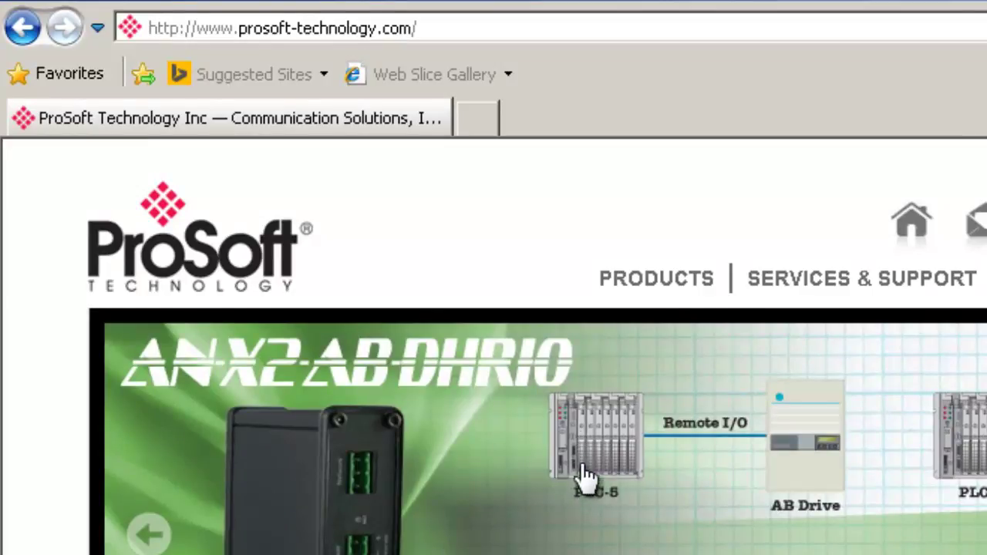
In the browser, find the MVI56E-DNPNET among ProSoft Technology's Rockwell Automation in-chassis ControlLogix products and open its downloads.
mouse_move(713, 267)
click(689, 284)
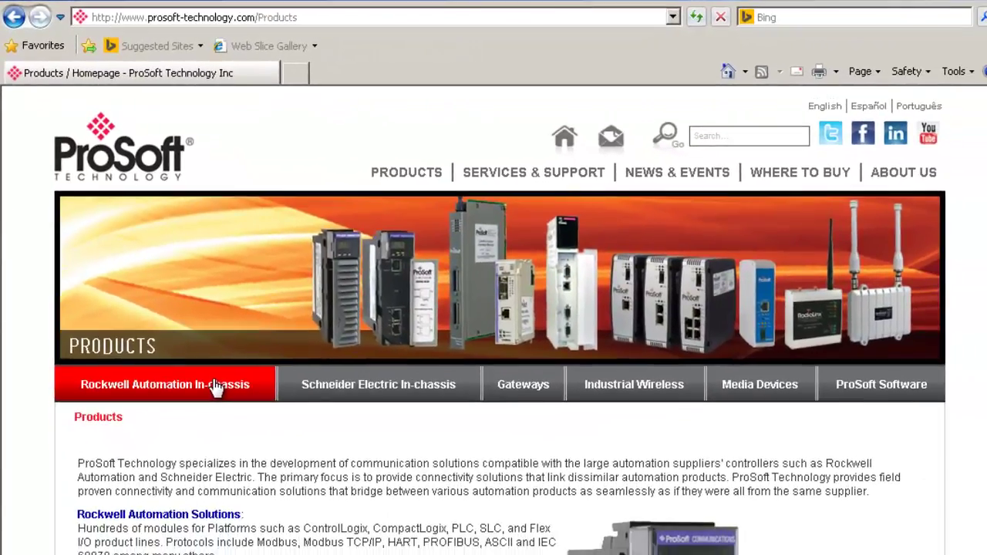
click(231, 415)
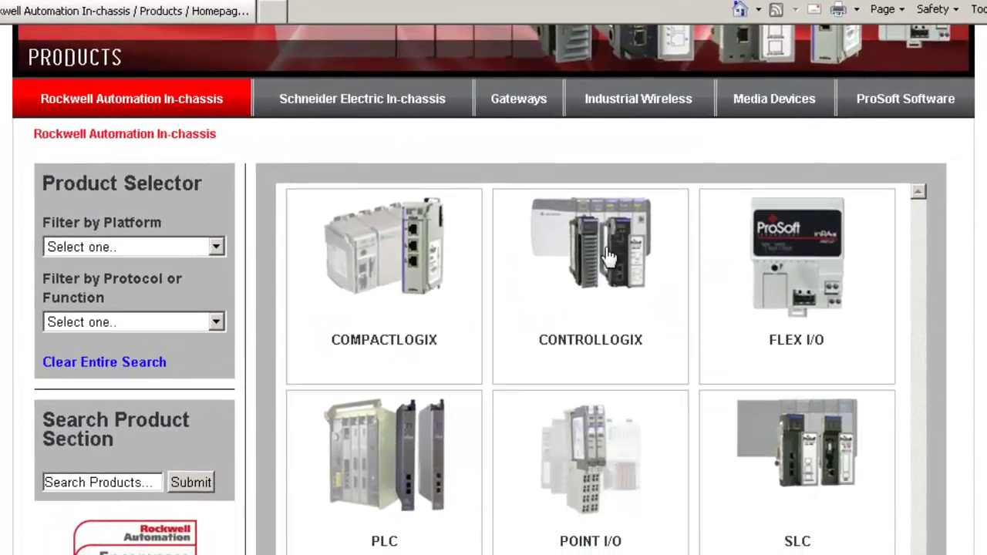
click(578, 378)
scroll(538, 378, down, 5)
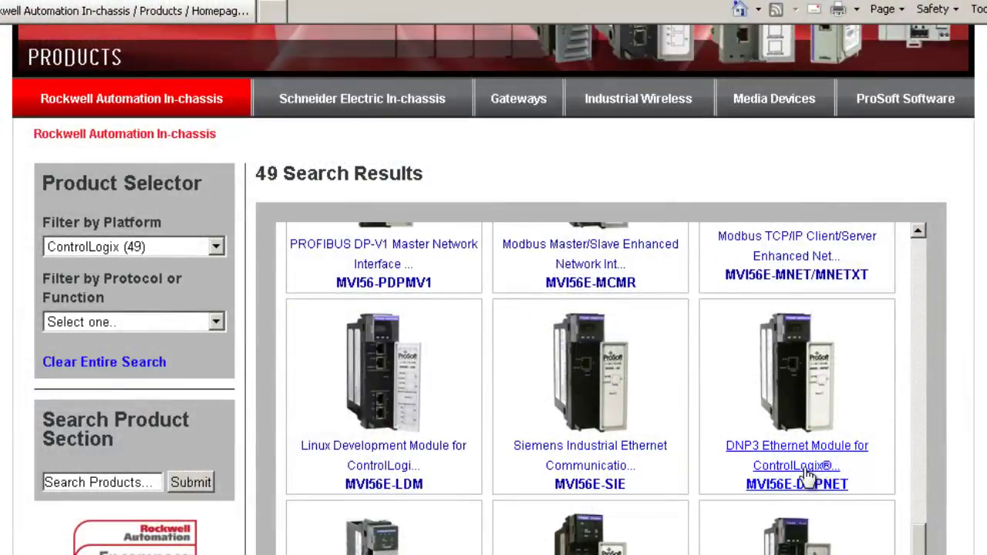
click(805, 474)
scroll(665, 457, down, 5)
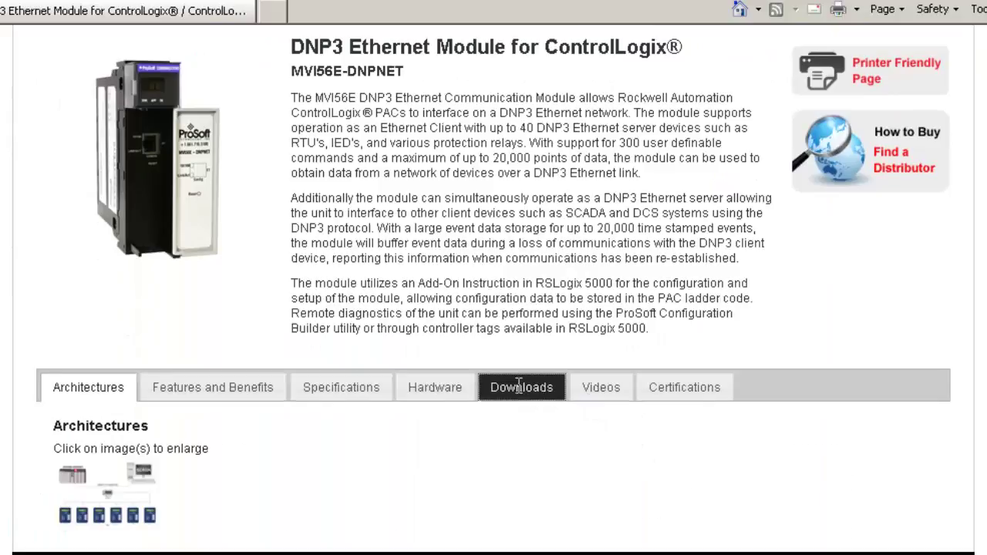
click(532, 388)
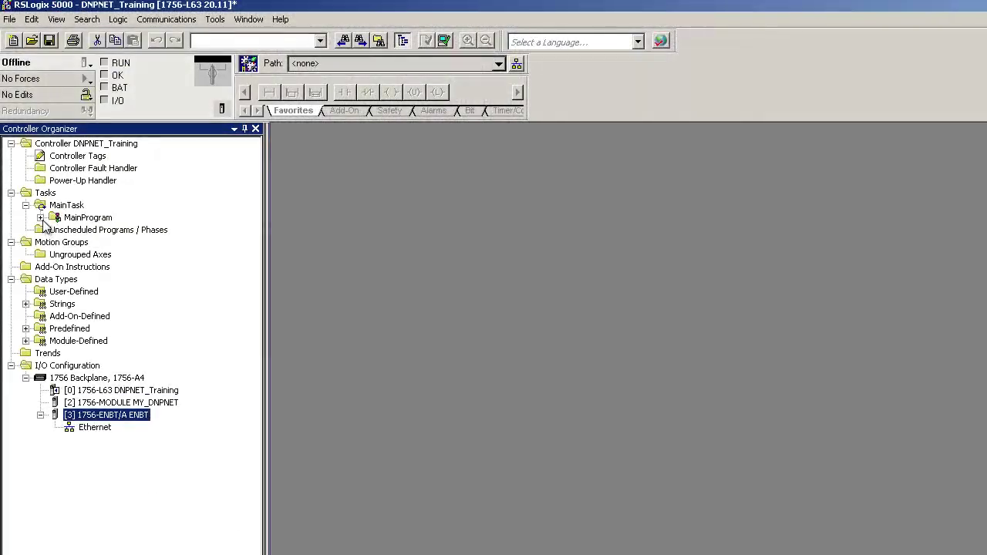
Open MainRoutine in MainProgram and import the rung file MVI56(E)DNPNET_AddOn_Rung_v1_0.L5X from the C: drive.
click(41, 218)
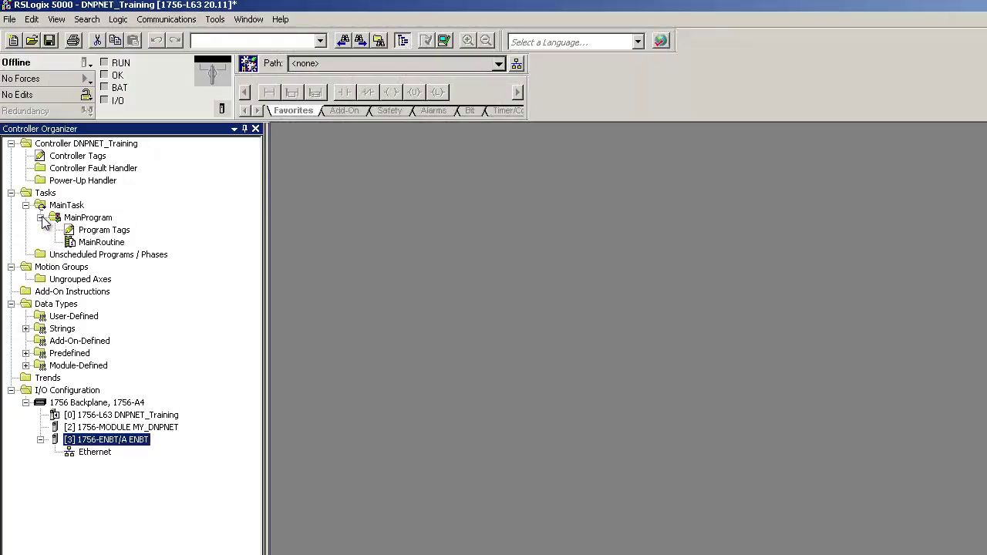
double_click(93, 242)
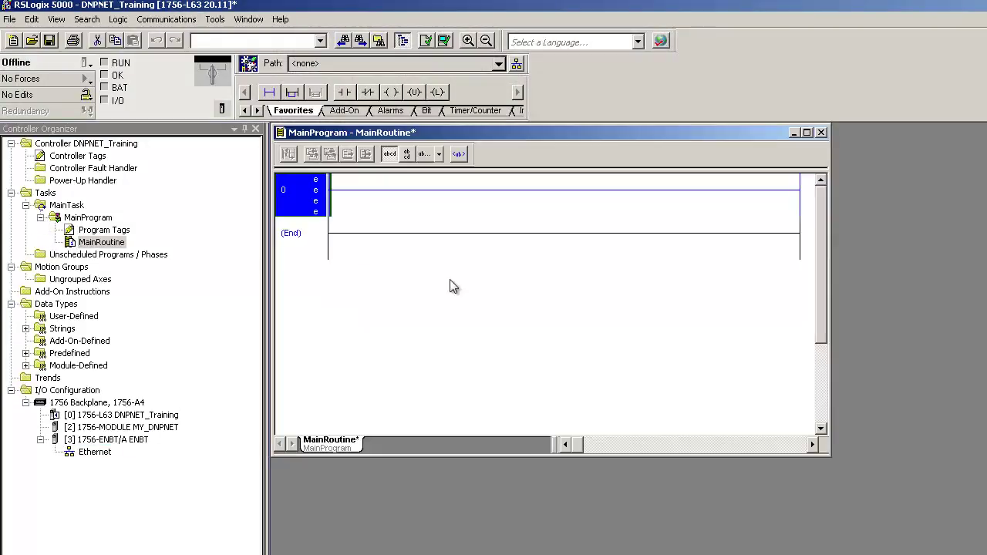
right_click(296, 190)
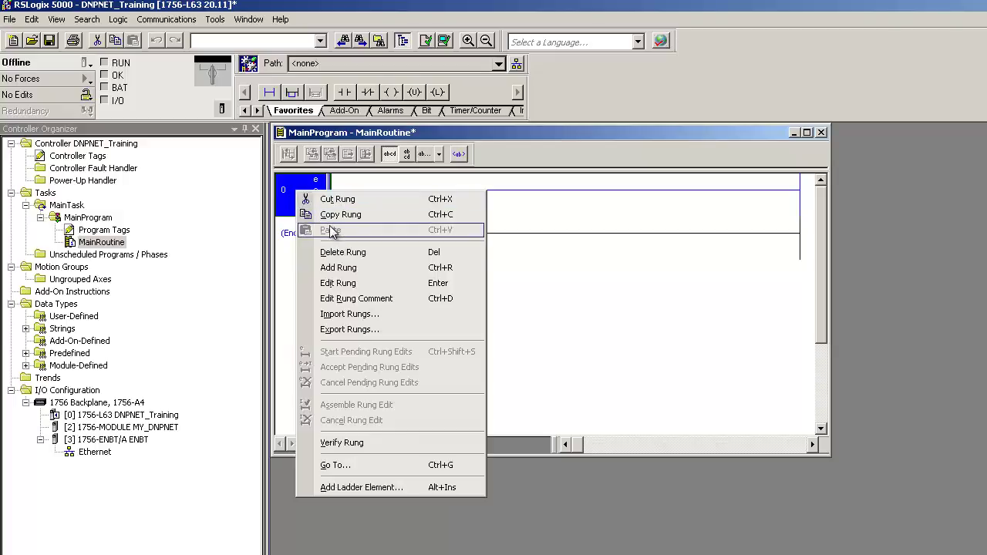
click(365, 321)
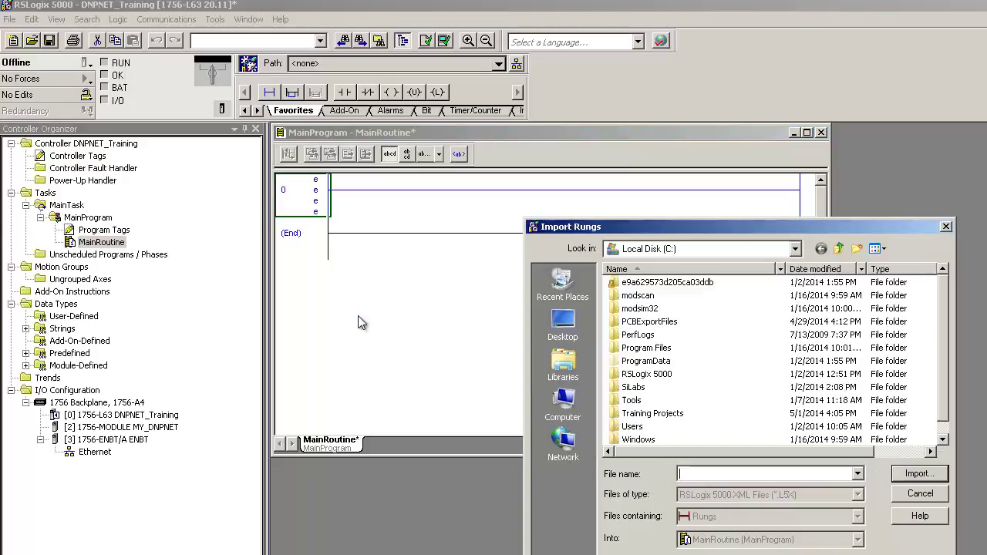
drag(575, 230, 272, 132)
drag(645, 225, 649, 293)
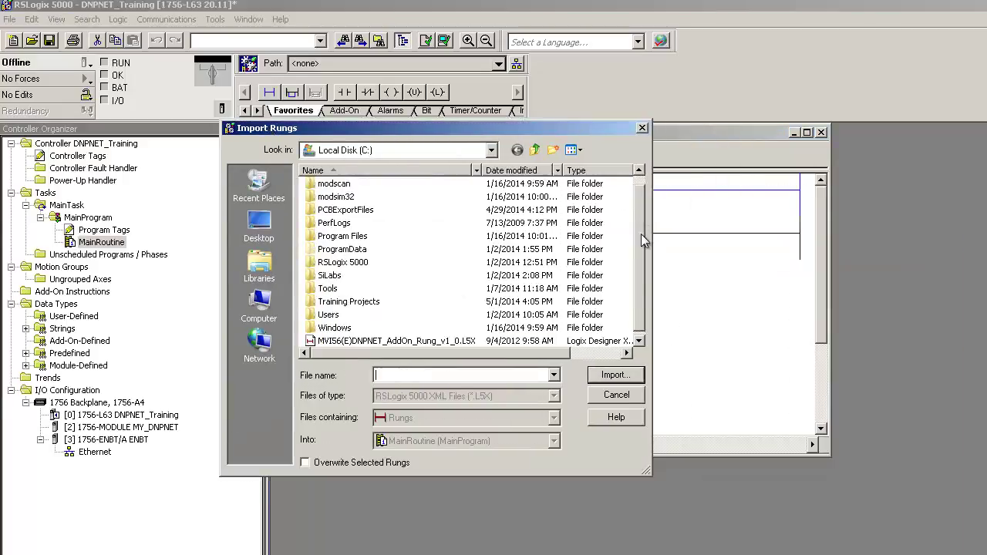
click(359, 340)
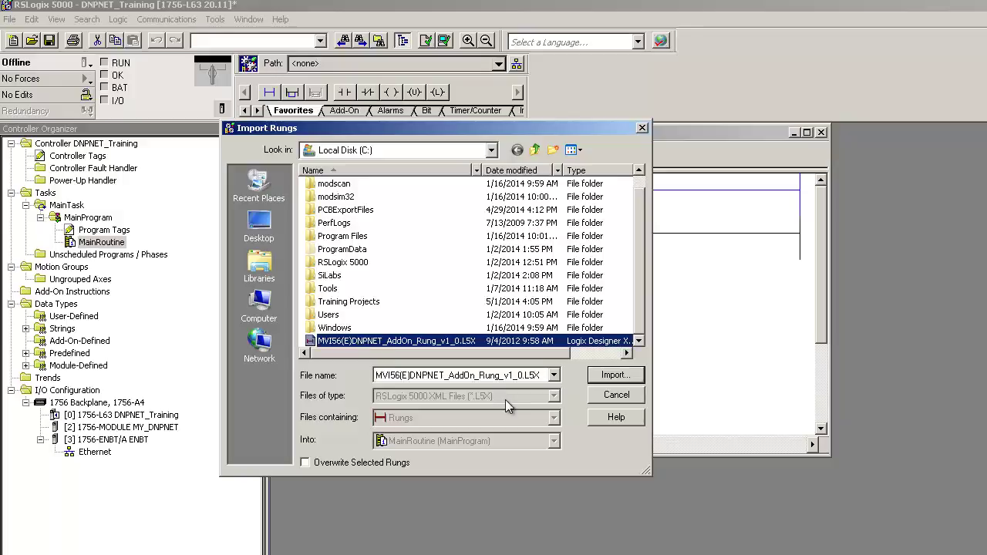
click(614, 377)
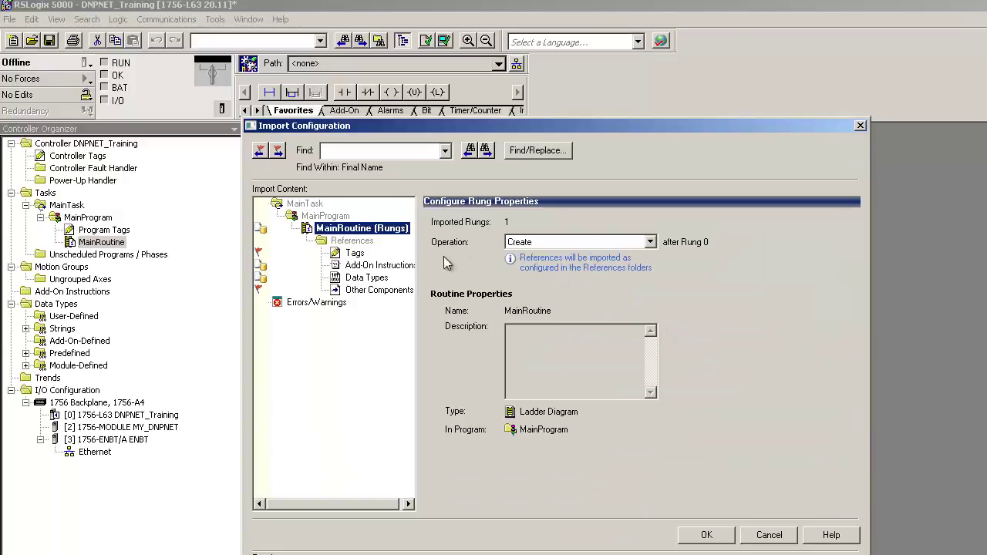
Change the imported tags' final names to Local:2:I and Local:2:O to match the module slot, and complete the rung import.
click(356, 255)
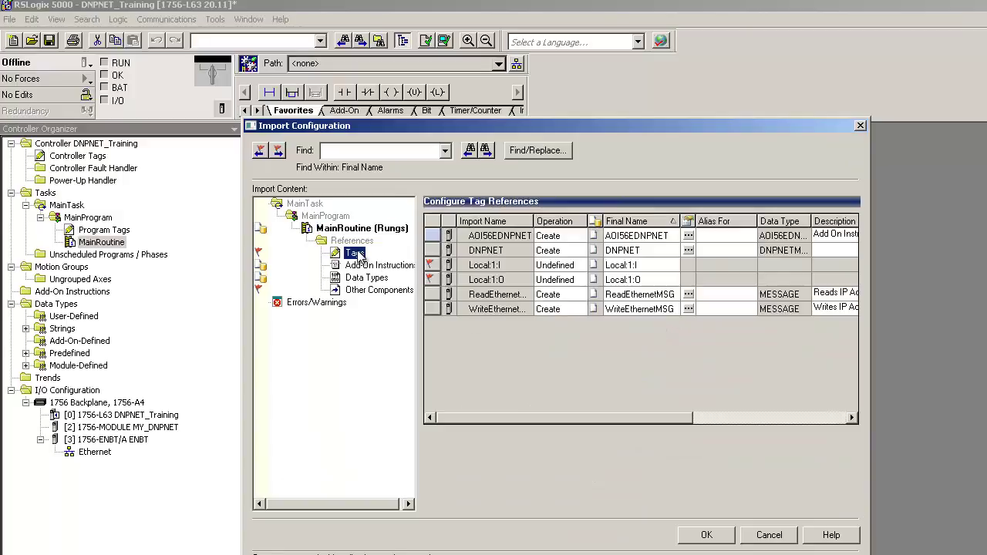
click(631, 265)
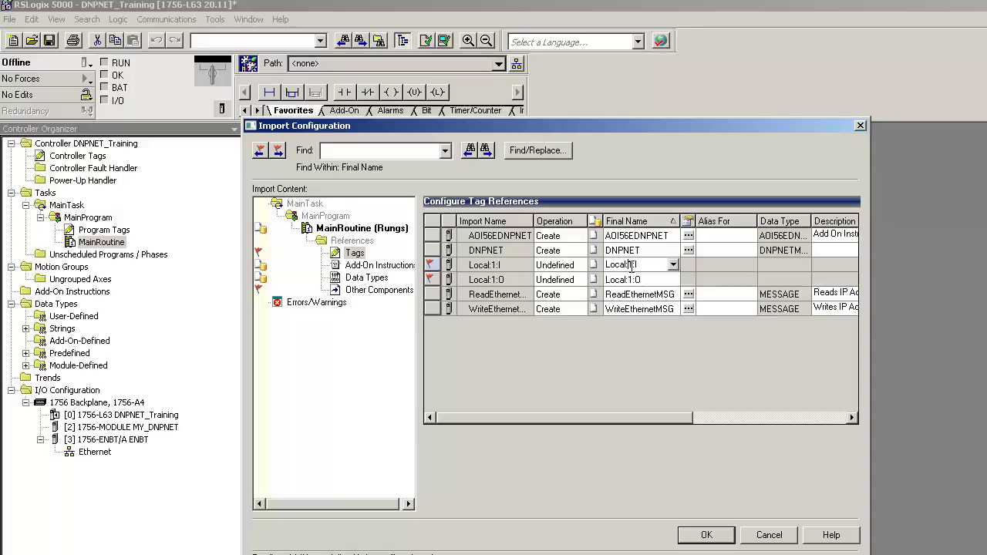
double_click(631, 265)
text(2)
click(633, 279)
double_click(631, 279)
text(2)
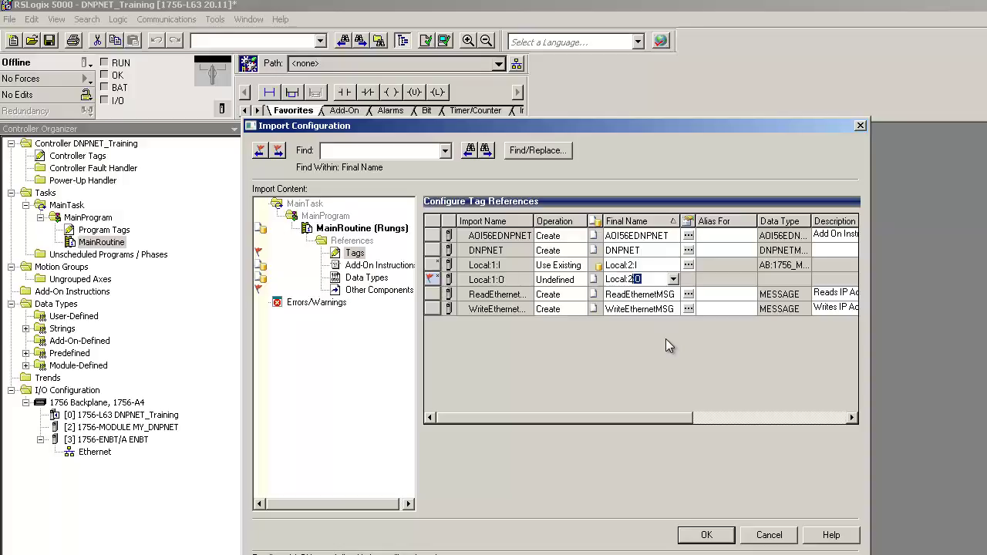
click(706, 536)
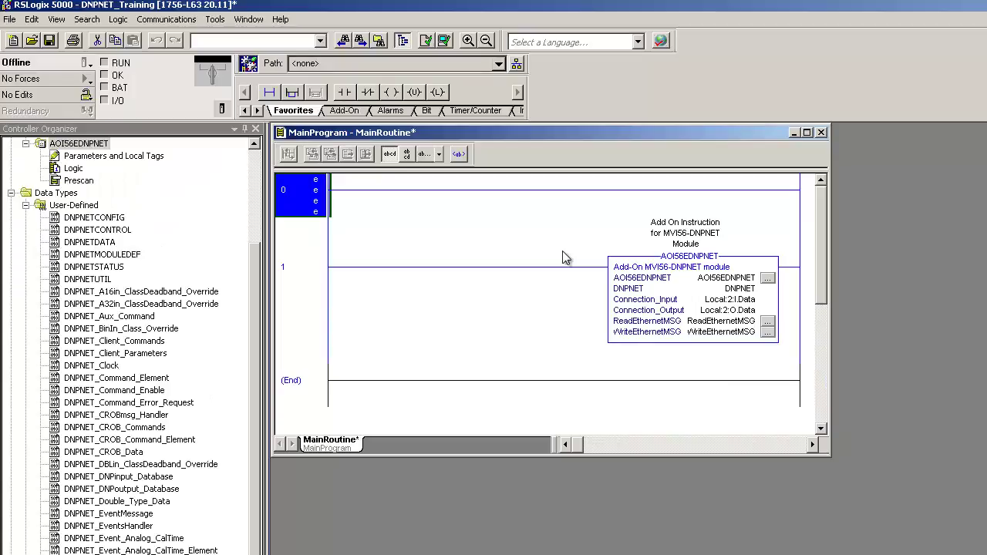
Set the ReadEthernetMSG communication path to the MY_DNPNET module in slot 2 and apply the message configuration.
drag(257, 251, 267, 313)
scroll(267, 313, up, 4)
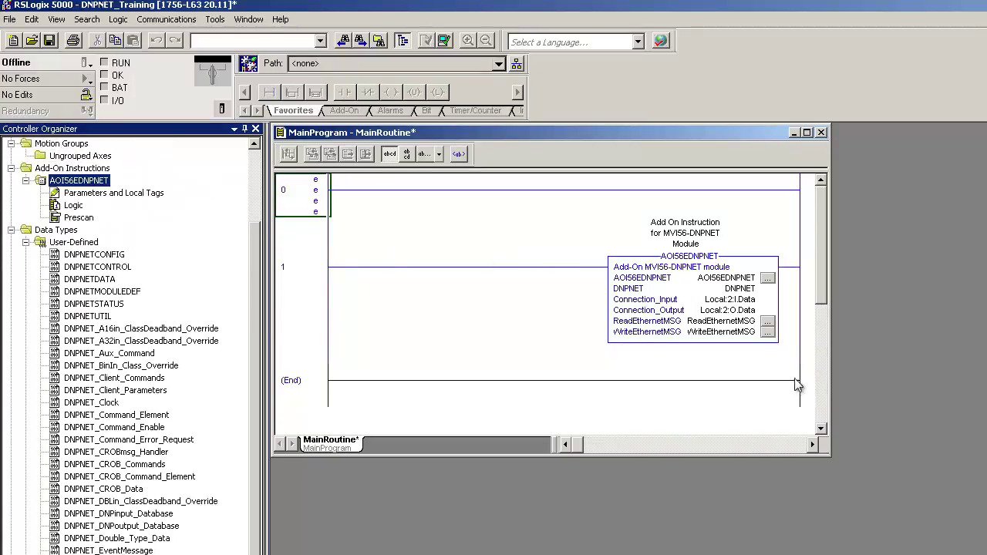
click(768, 323)
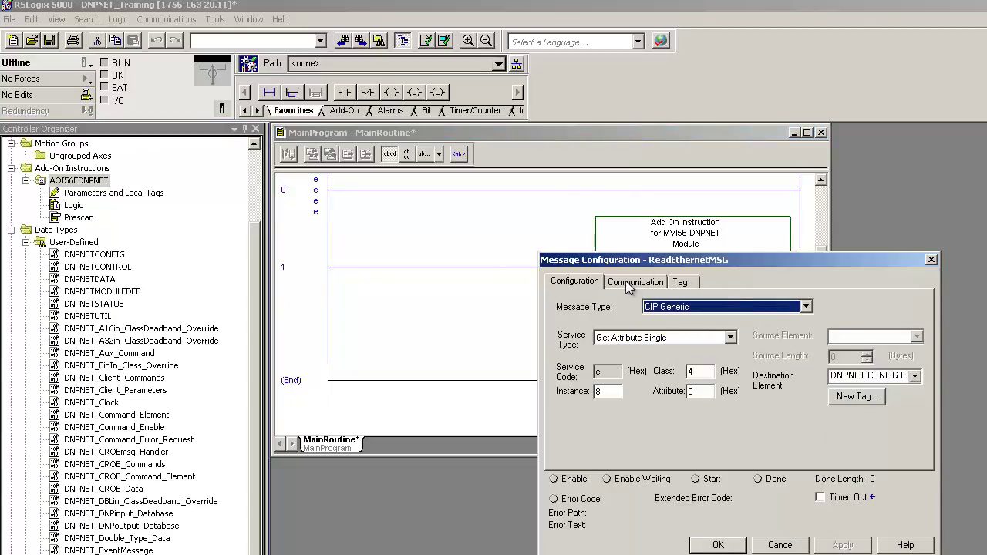
click(629, 285)
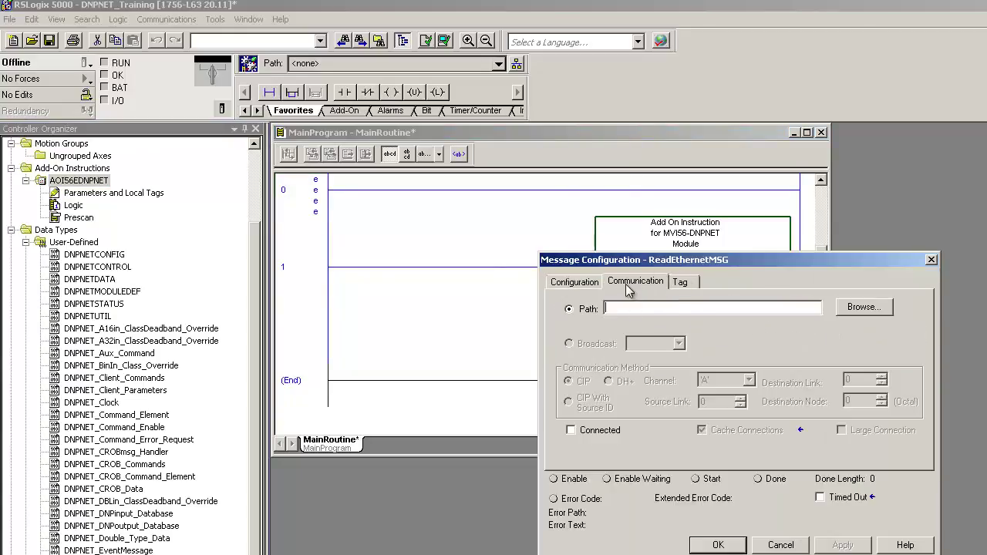
click(863, 307)
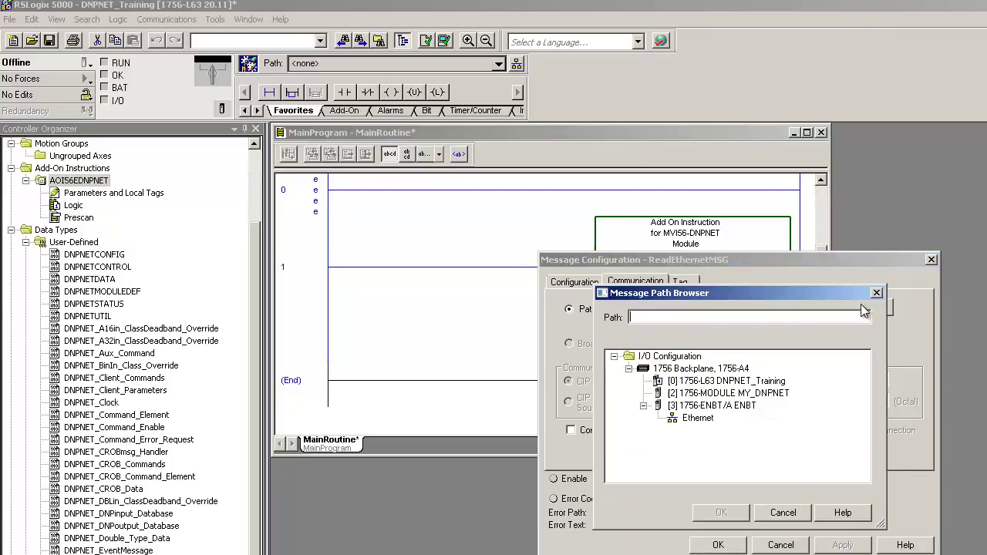
click(760, 394)
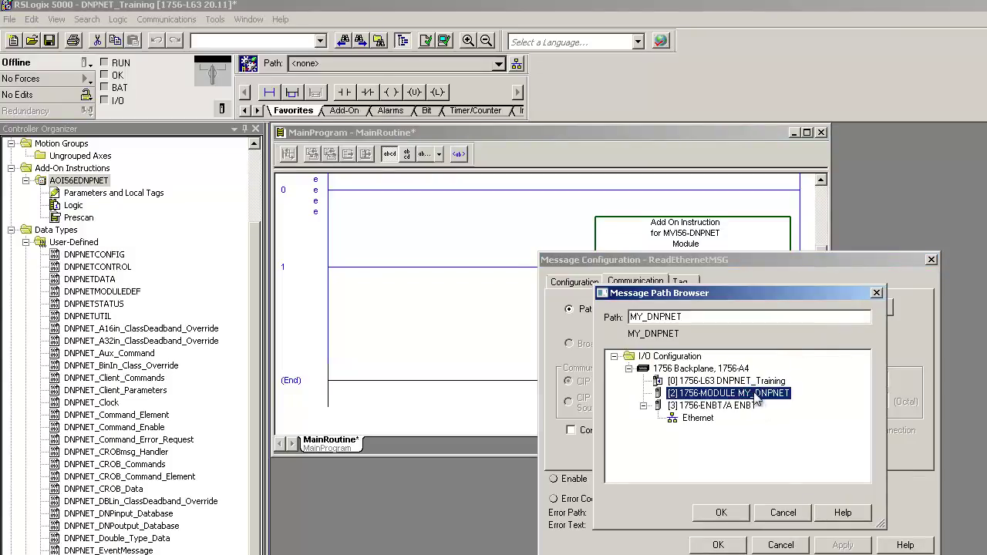
click(720, 514)
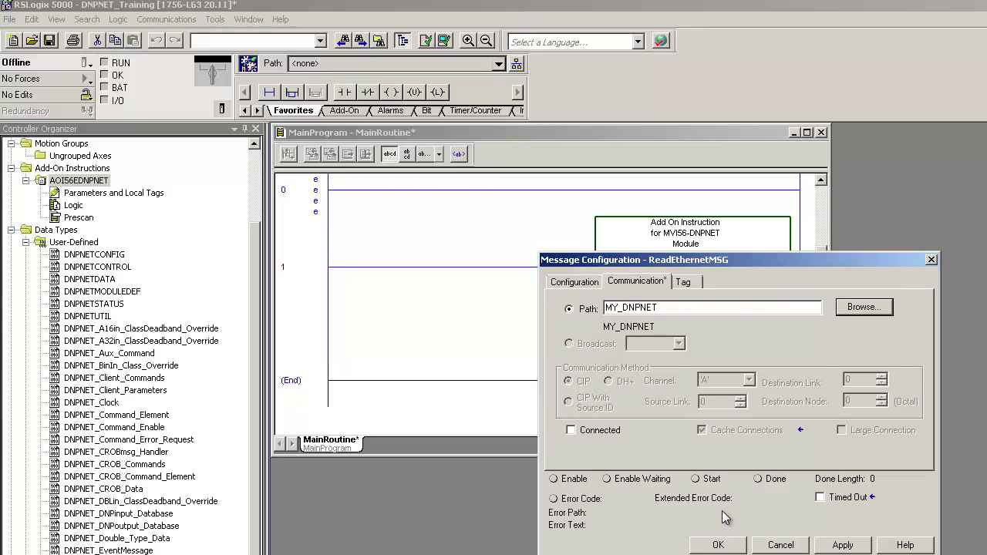
click(857, 545)
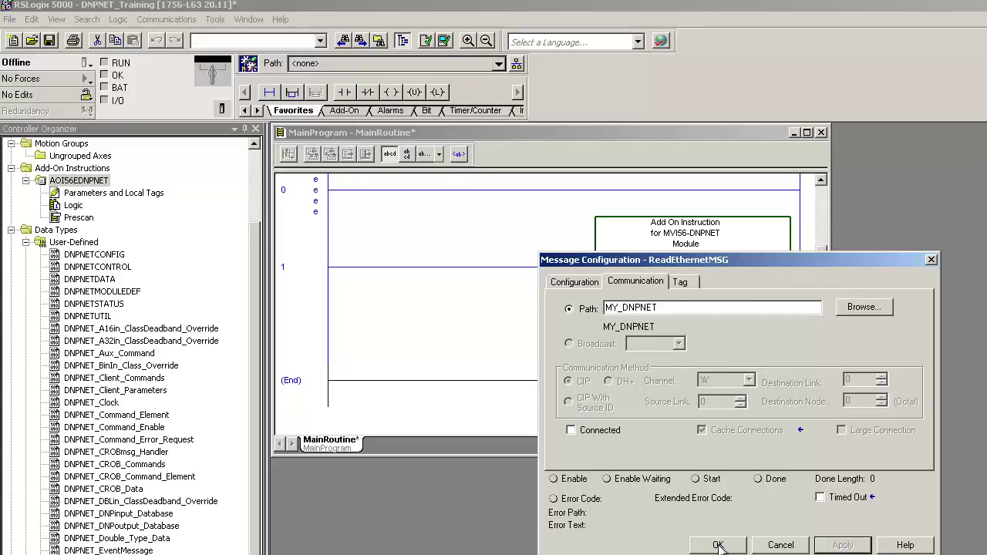
click(718, 545)
Set the WriteEthernetMSG communication path to the MY_DNPNET module as well and accept the message configuration.
click(772, 339)
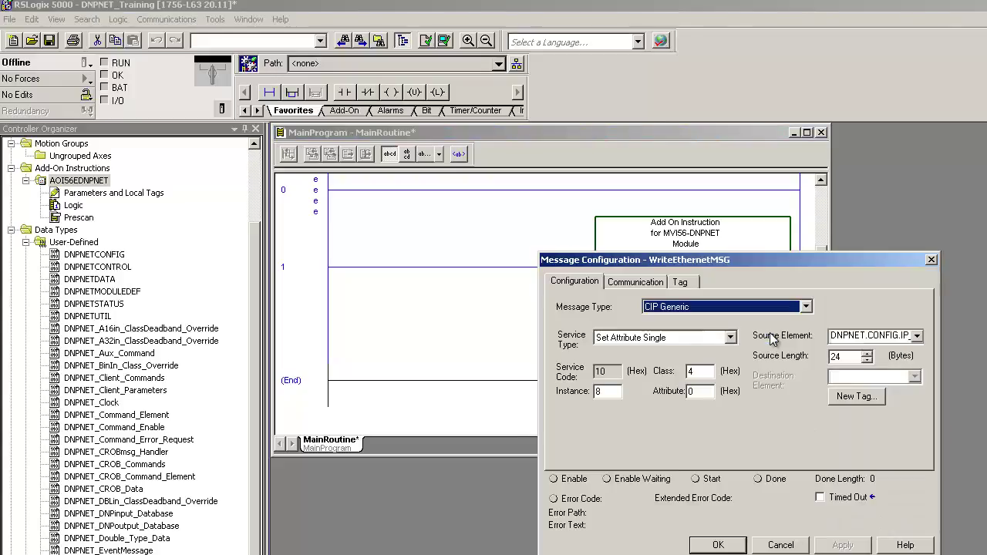
click(636, 281)
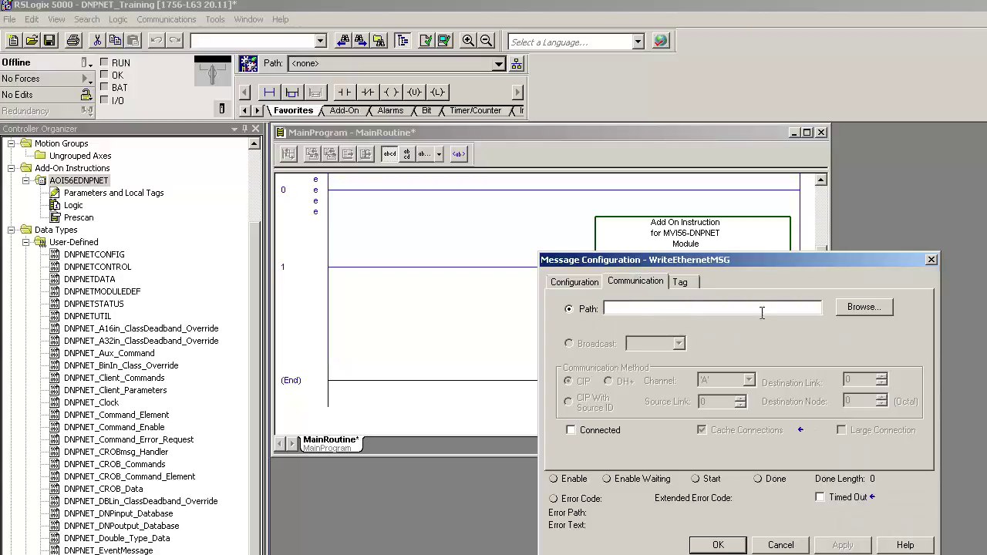
click(864, 307)
click(727, 392)
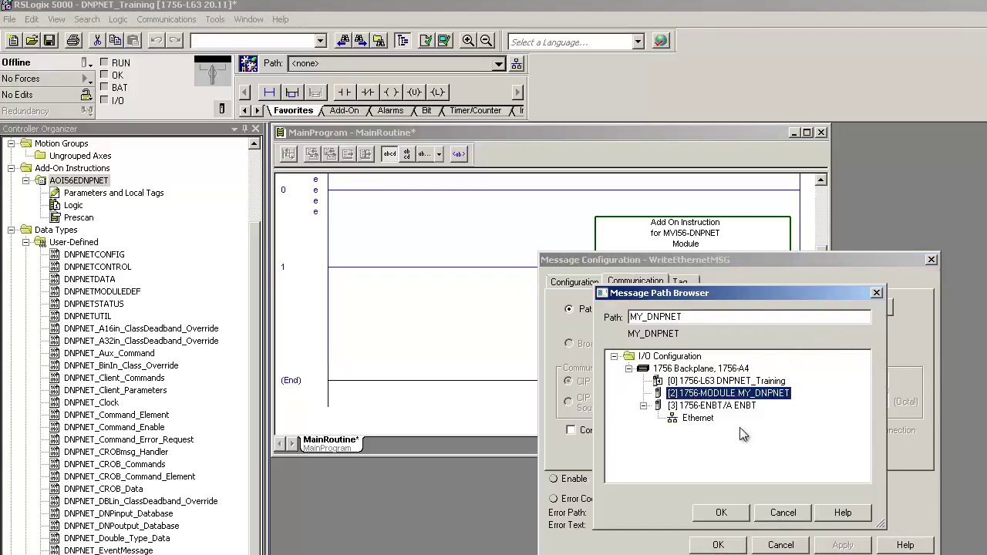
click(721, 512)
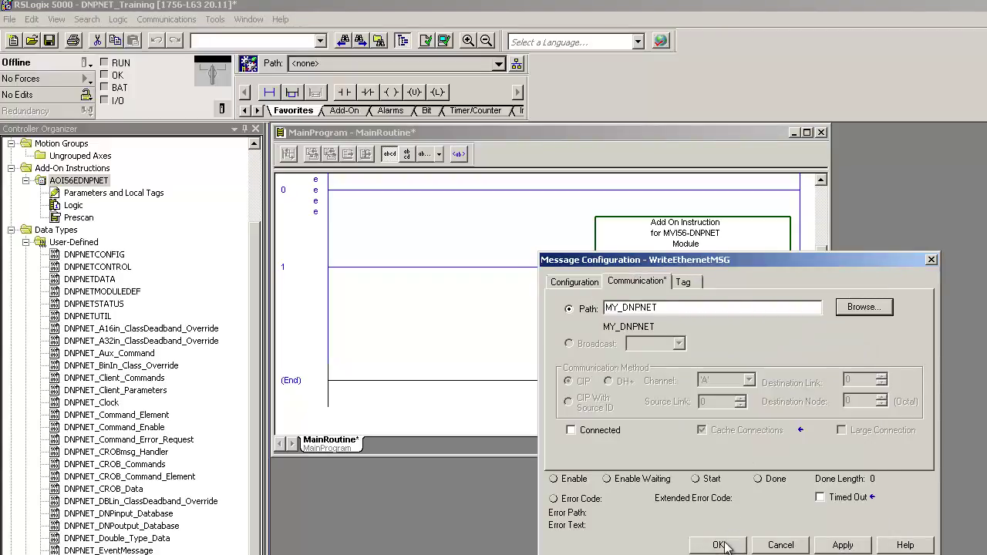
click(724, 544)
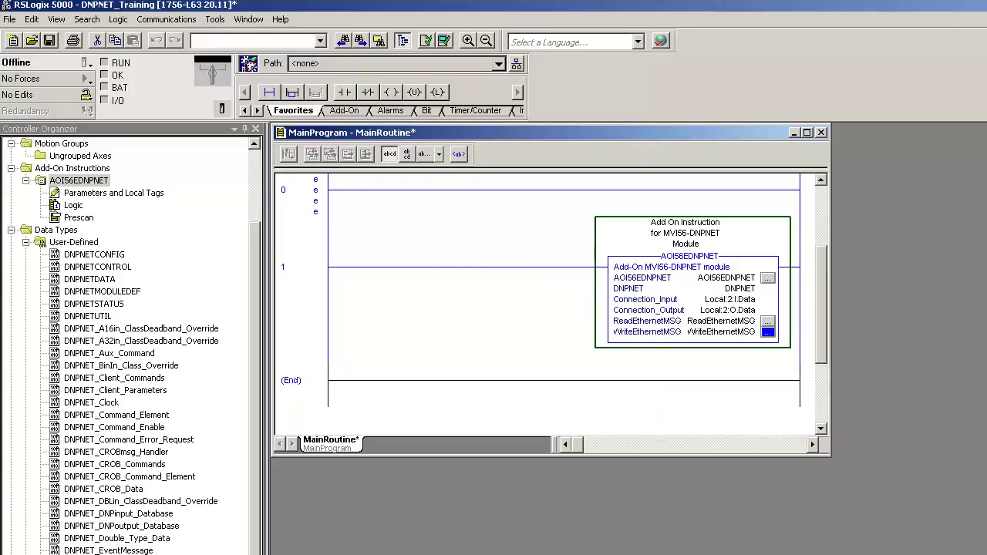
Delete the empty rung 0 above the Add-On Instruction rung in MainRoutine.
right_click(303, 195)
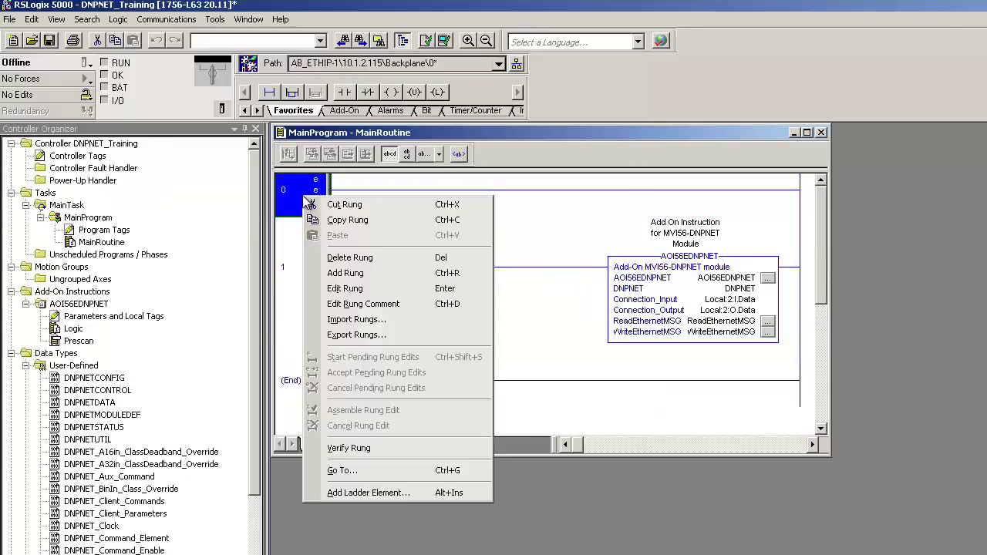
click(365, 263)
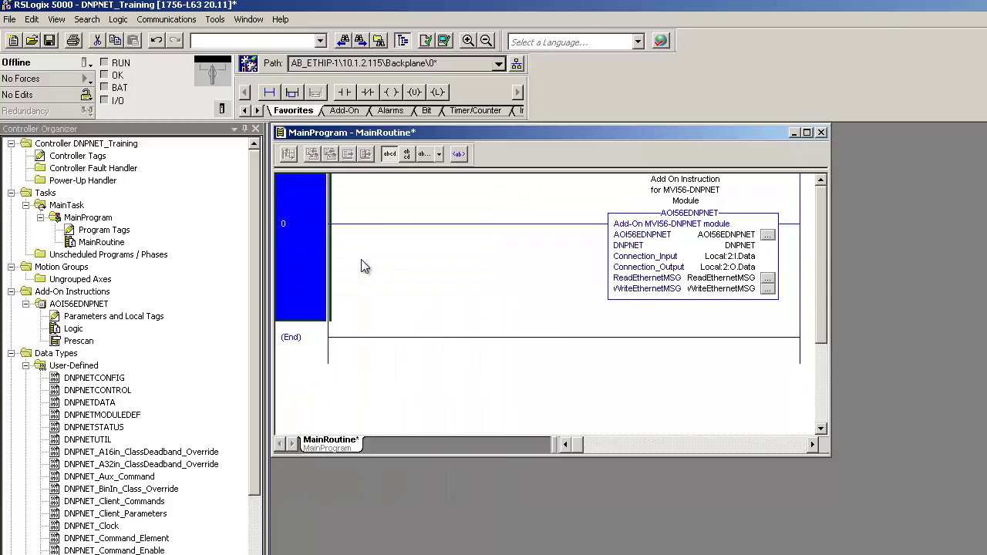
drag(251, 251, 250, 469)
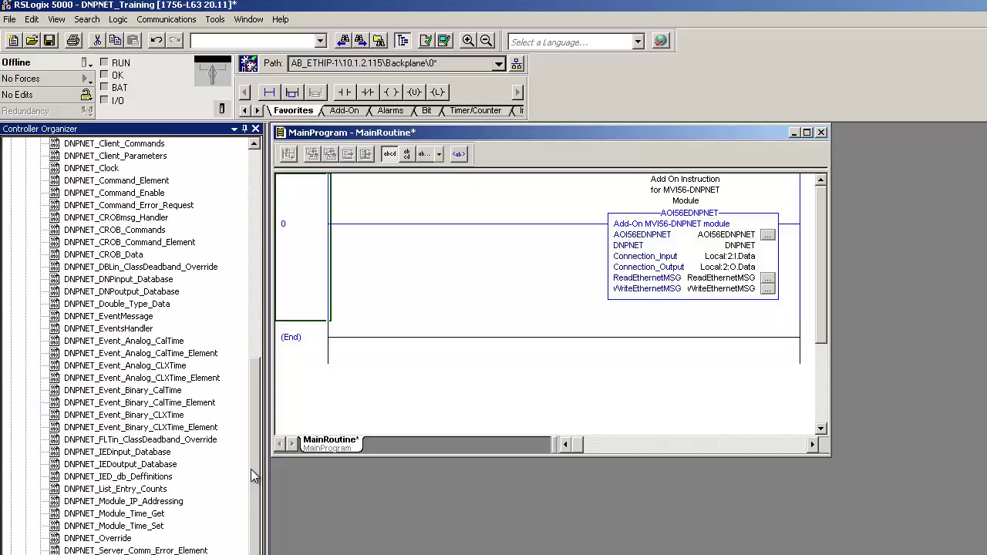
drag(252, 465, 293, 256)
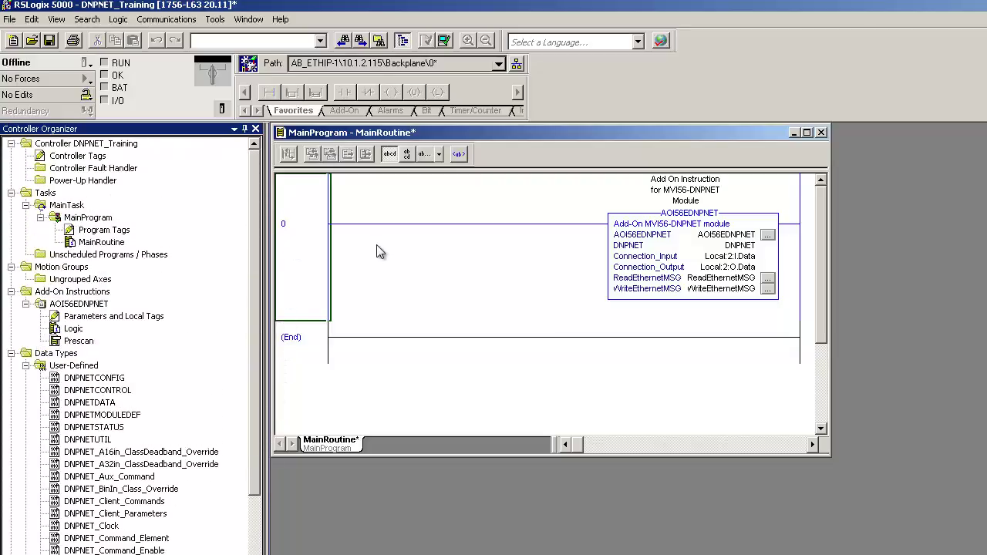
click(323, 214)
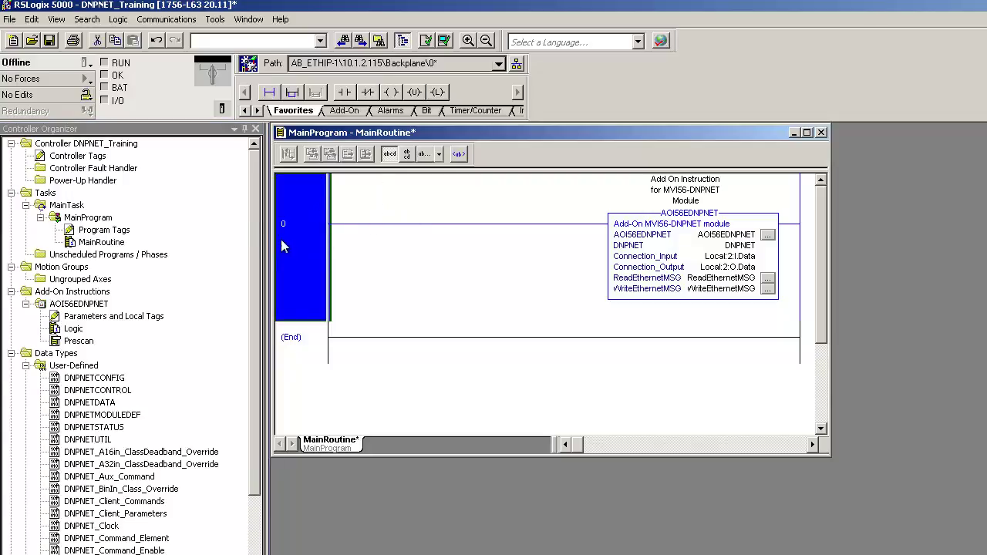
click(260, 229)
Download the project to the 1756-L63 controller in backplane slot 00 through AB_ETHIP-1 and the 10.1.2.115 ENBT.
click(167, 21)
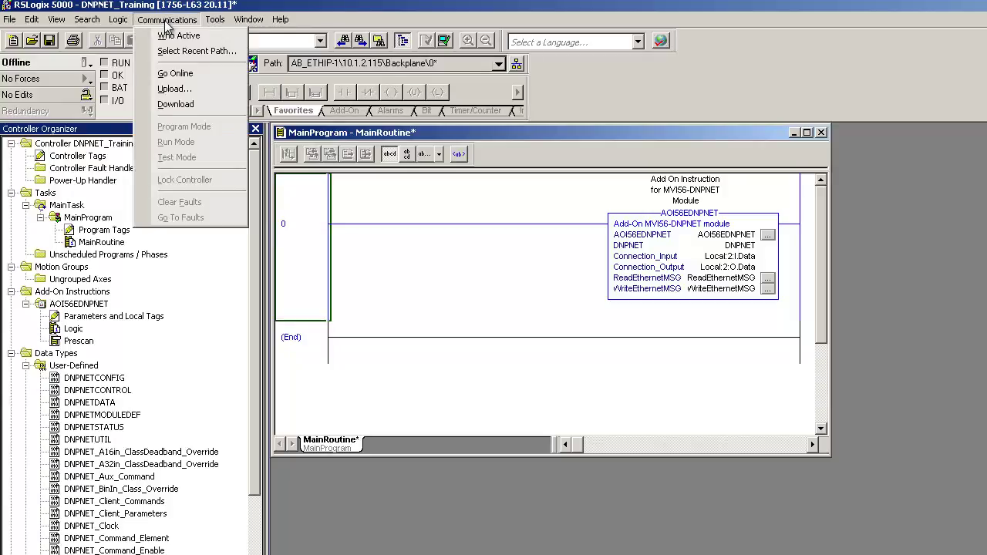
click(171, 35)
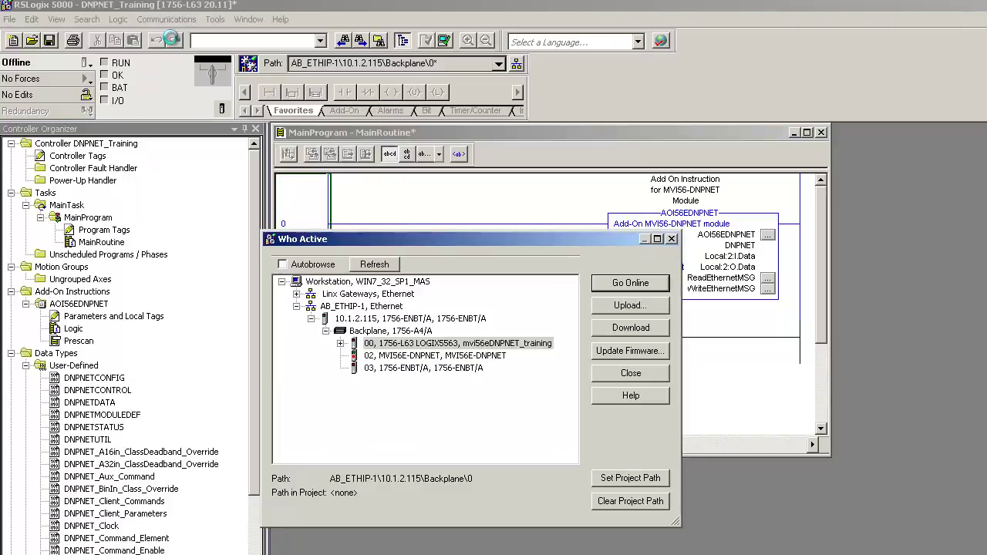
click(377, 332)
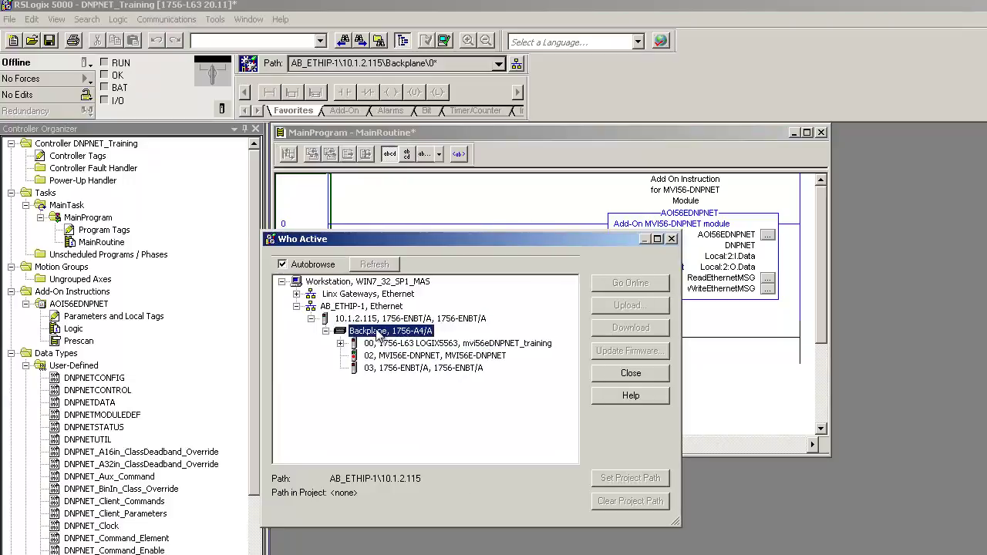
click(417, 344)
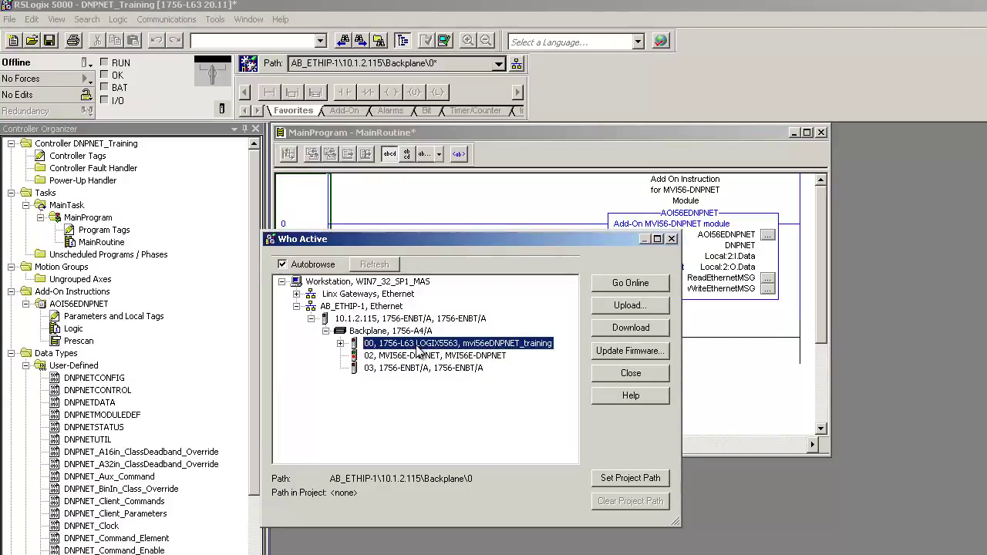
click(624, 330)
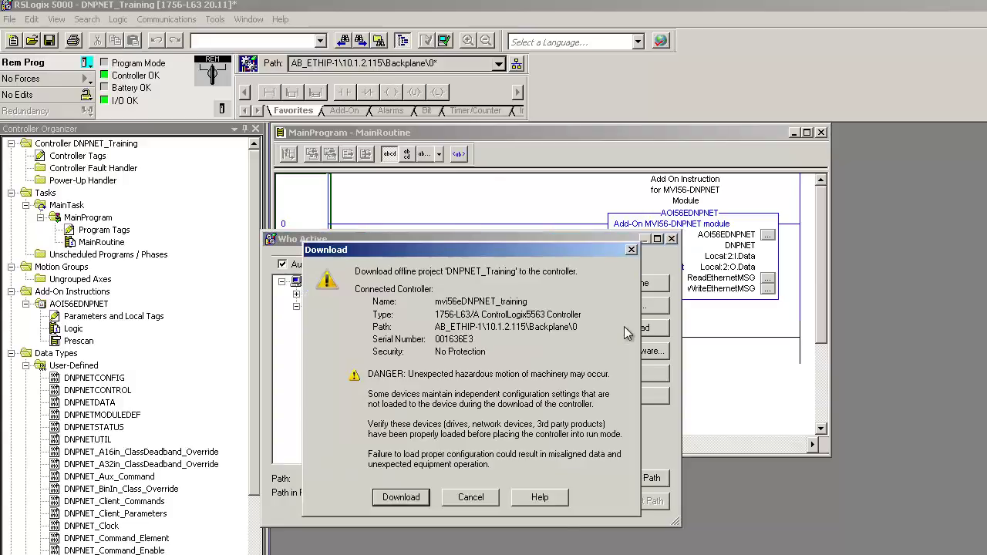
click(390, 498)
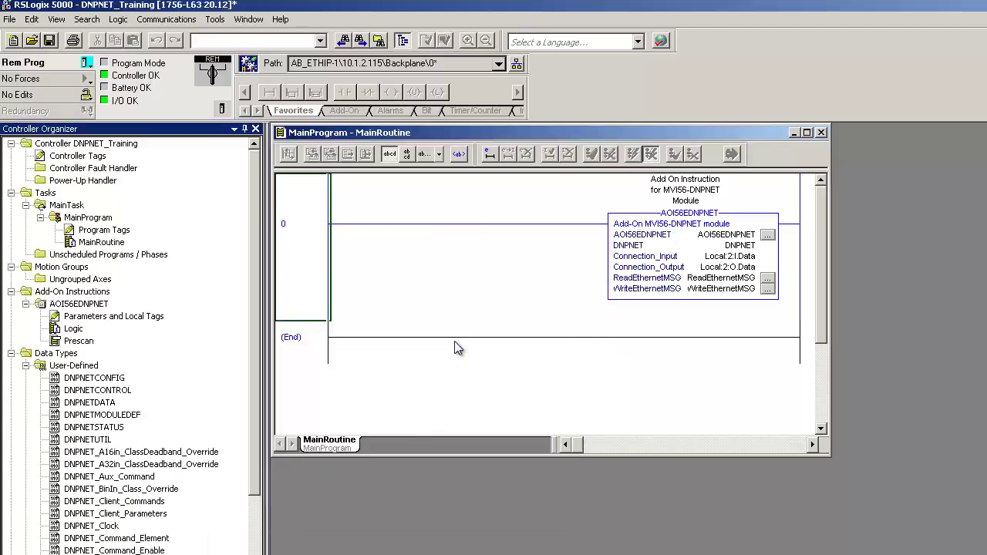
Switch the online controller to Run mode.
click(87, 65)
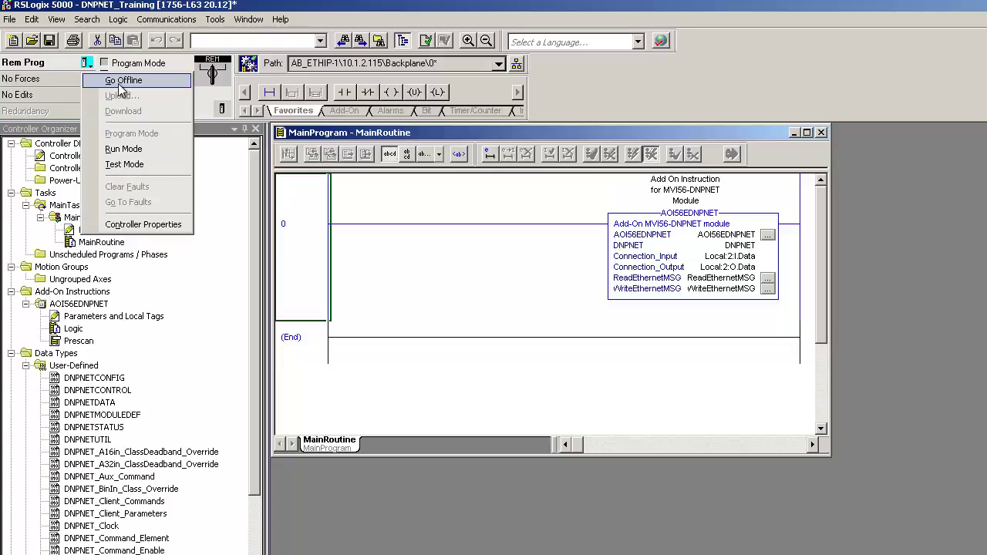
click(130, 151)
click(744, 414)
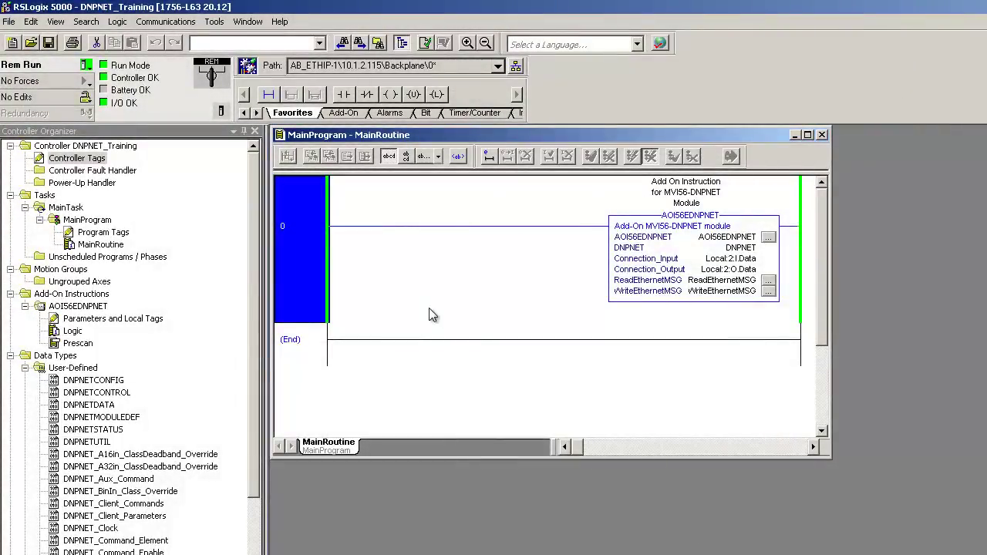
Open the controller tags and expand DNPNET.CONFIG.IP_Settings along with its IP, Netmask and Gateway arrays.
double_click(77, 159)
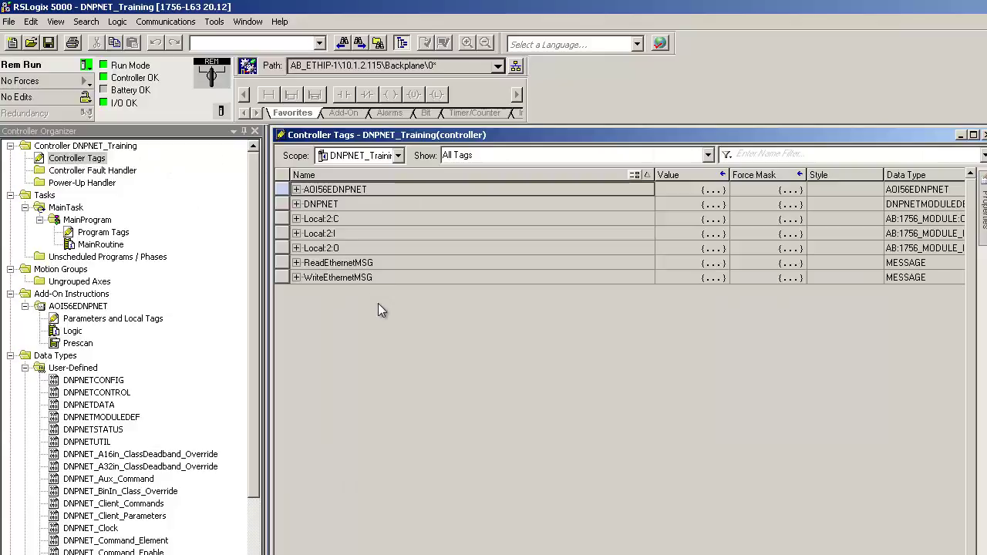
click(296, 205)
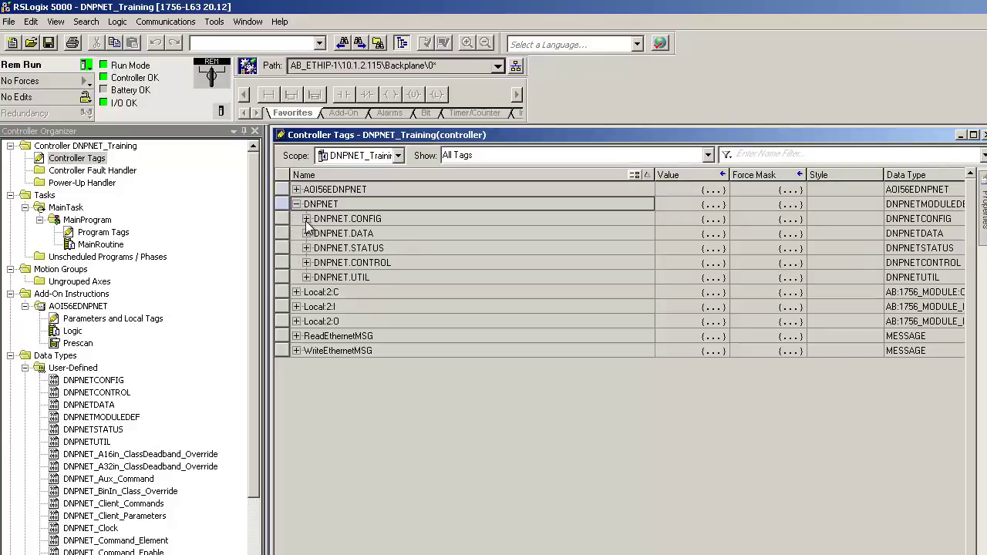
click(306, 219)
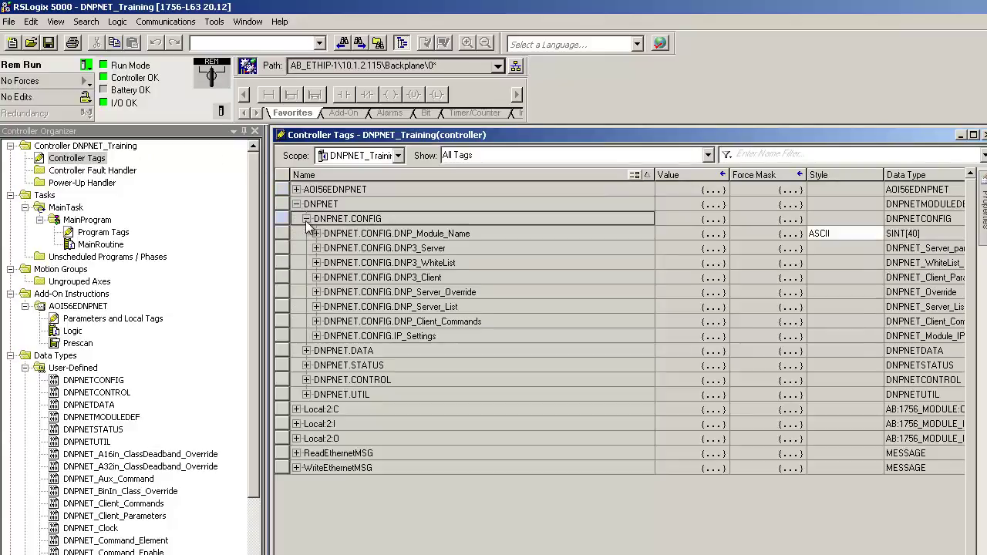
click(318, 340)
click(316, 337)
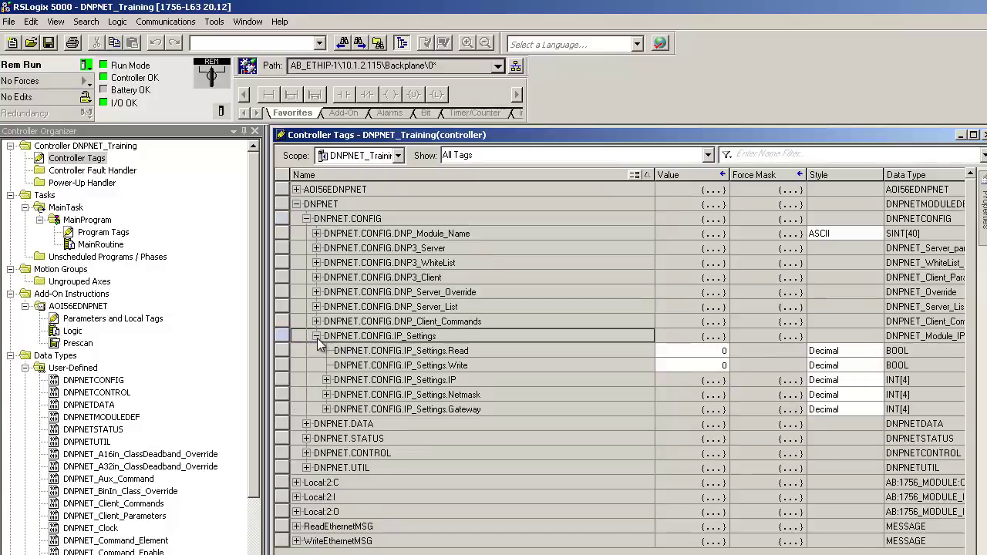
click(327, 381)
click(327, 380)
click(327, 454)
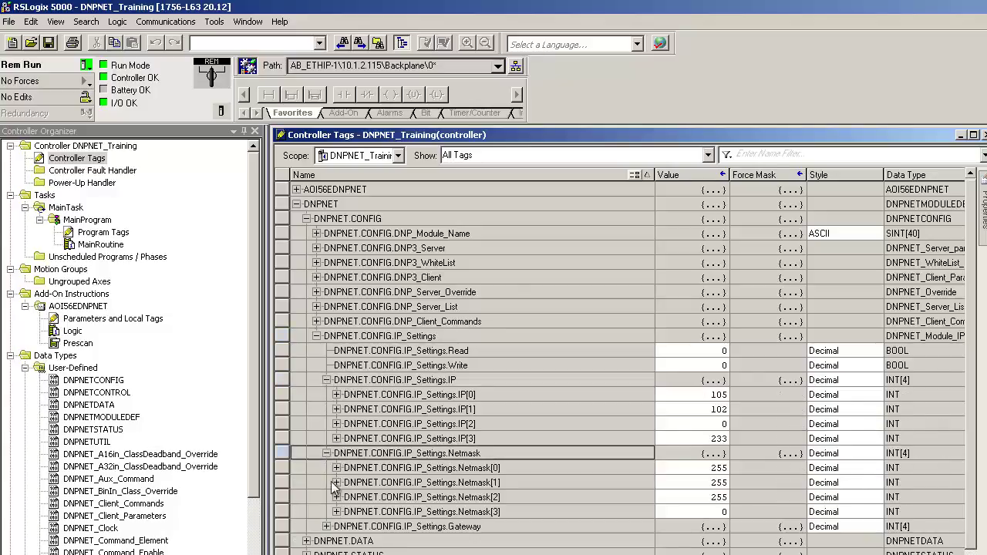
click(327, 527)
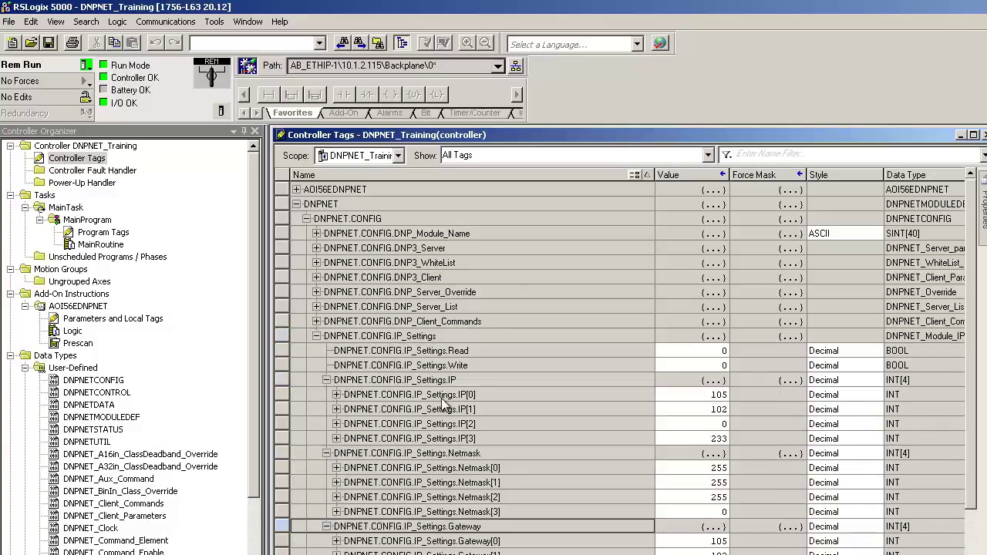
scroll(444, 405, down, 3)
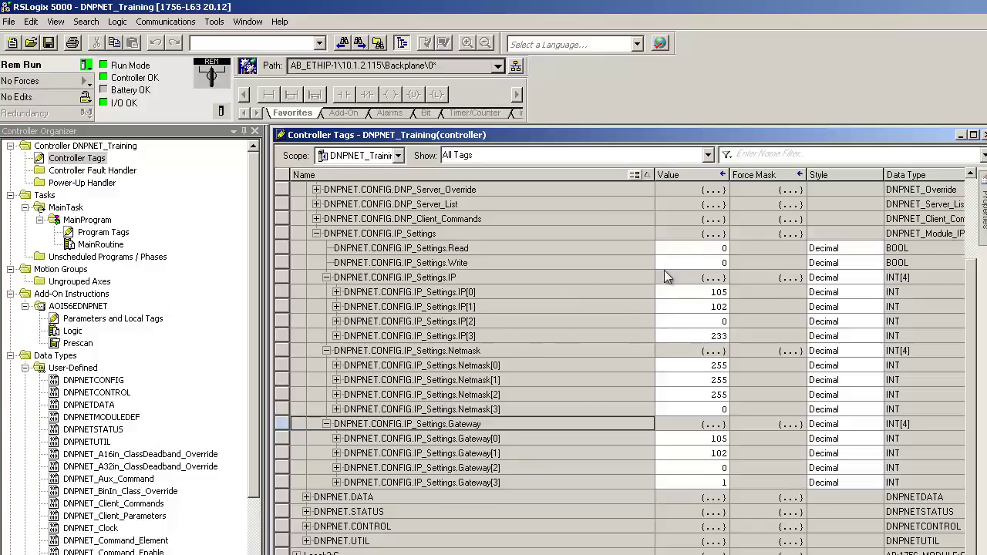
Set DNPNET.CONFIG.IP_Settings.Read to 1 to read the IP settings from the module.
click(724, 248)
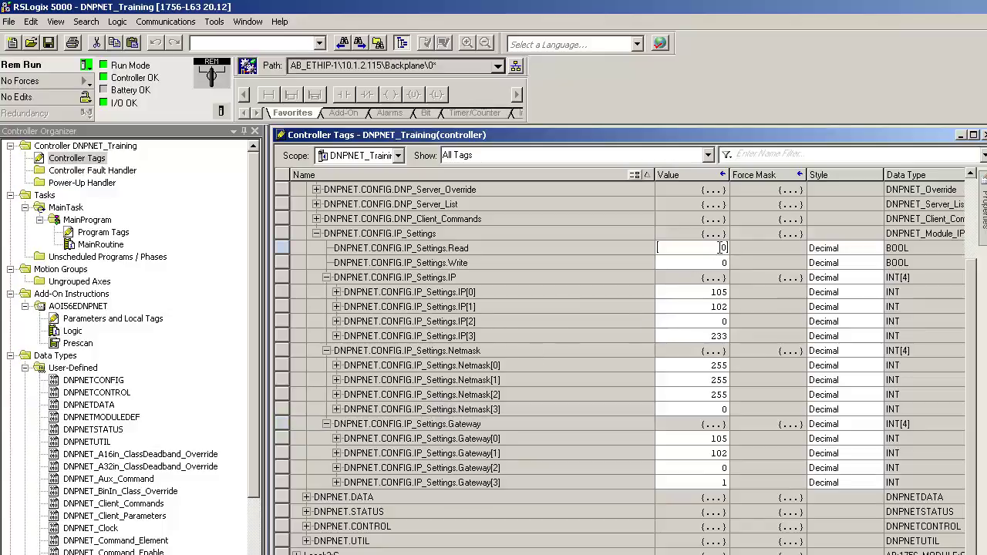
text(1)
key(Return)
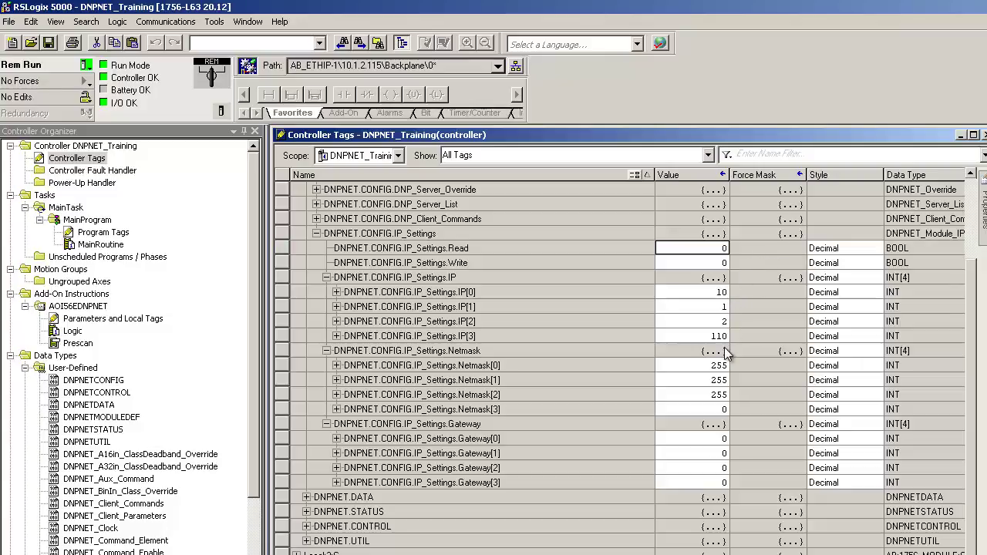
Review the IP, Netmask and Gateway values held in DNPNET.CONFIG.IP_Settings.
double_click(722, 292)
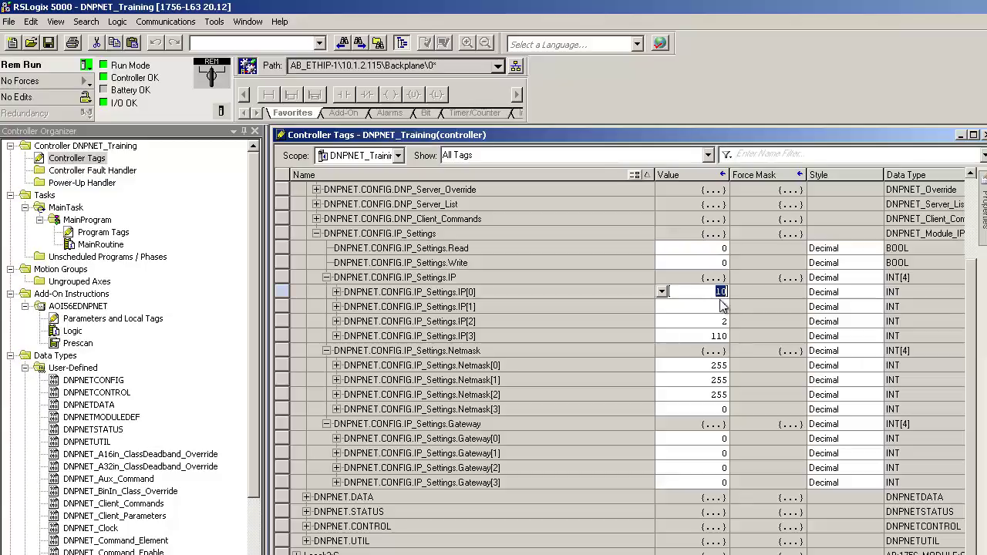
click(724, 307)
click(723, 321)
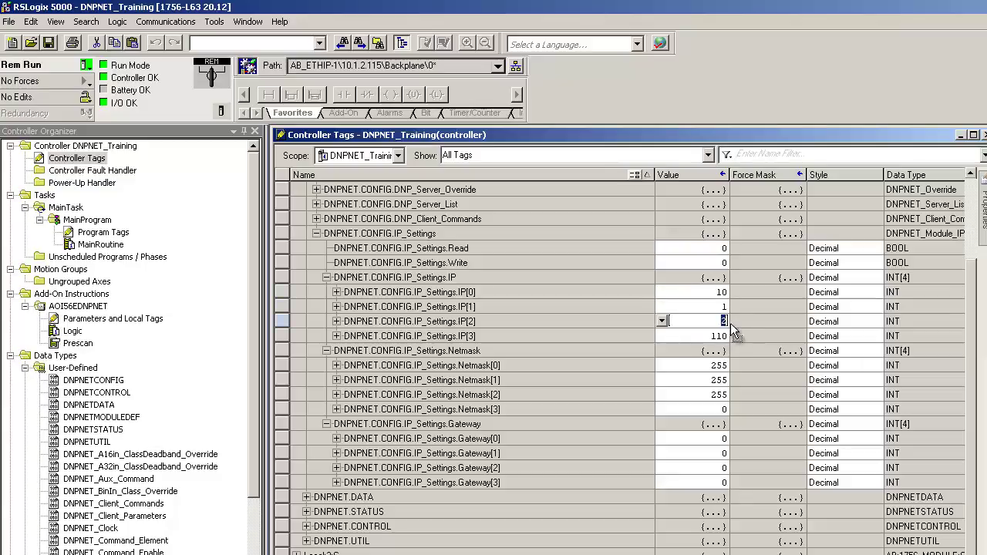
click(724, 335)
click(729, 366)
click(723, 440)
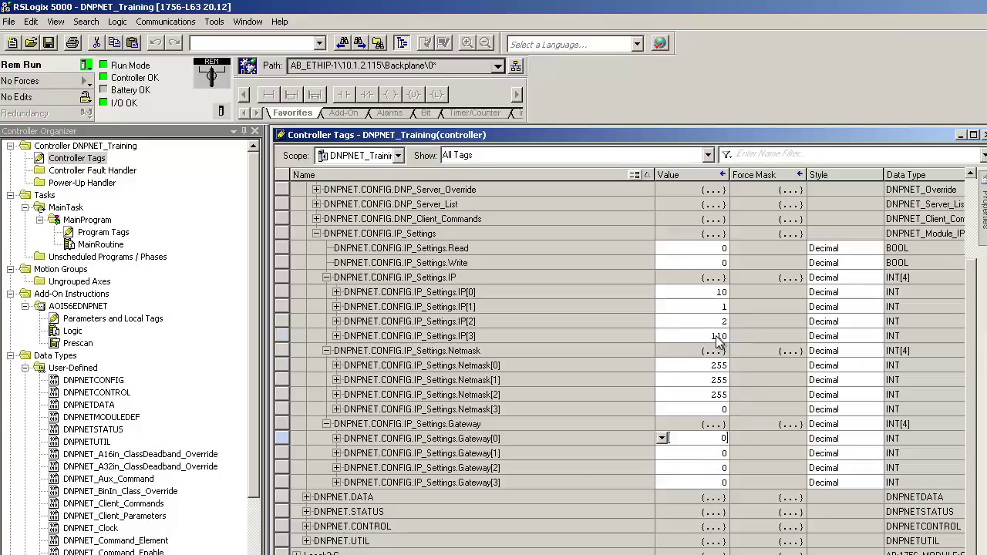
click(724, 294)
Set the DNPNET.CONFIG.IP_Settings.Gateway elements [0] to [3] to 10, 1, 2 and 1.
click(733, 443)
double_click(725, 439)
text(10)
click(725, 453)
text(1)
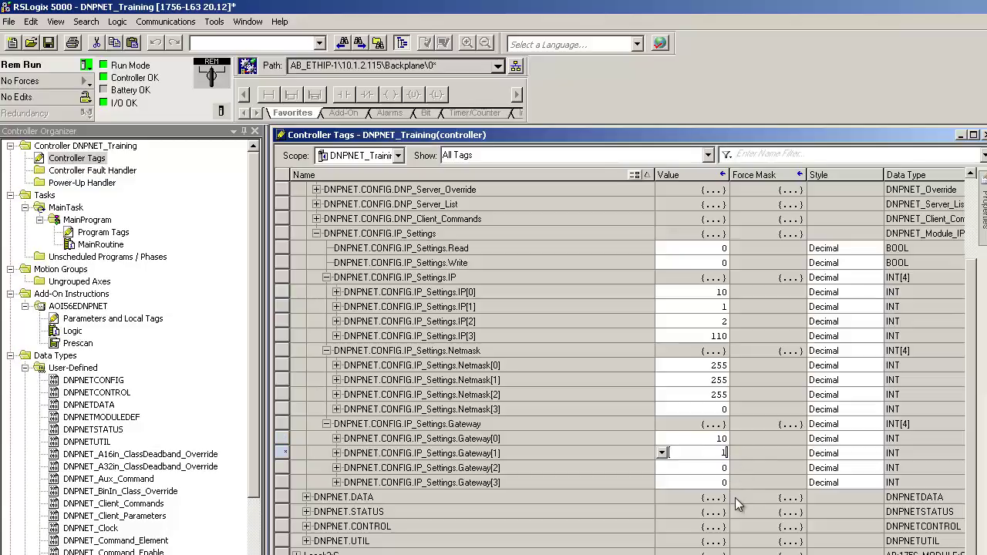
click(732, 469)
text(2)
click(723, 483)
text(1)
key(Return)
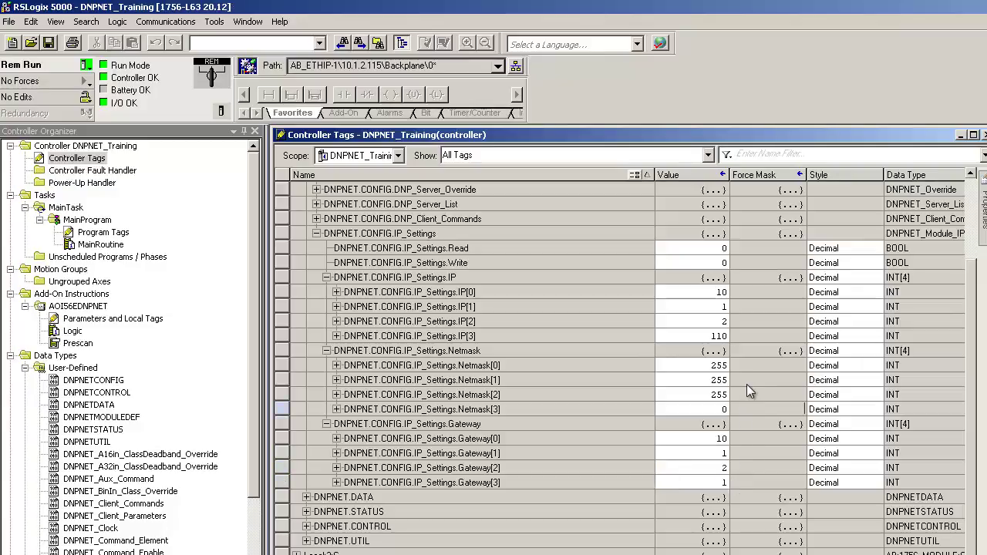
Set DNPNET.CONFIG.IP_Settings.Write to 1 to write the IP settings to the module.
click(723, 263)
text(1)
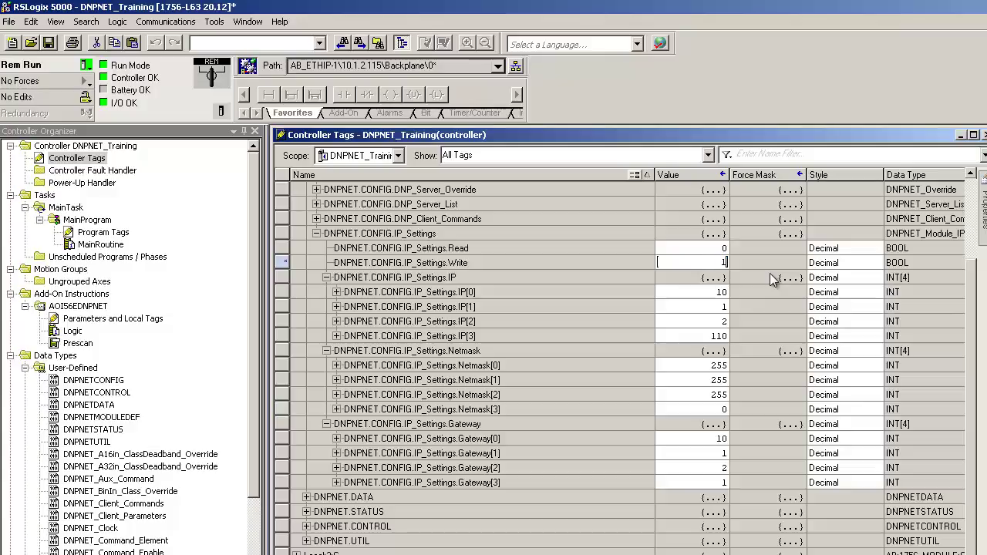
key(Return)
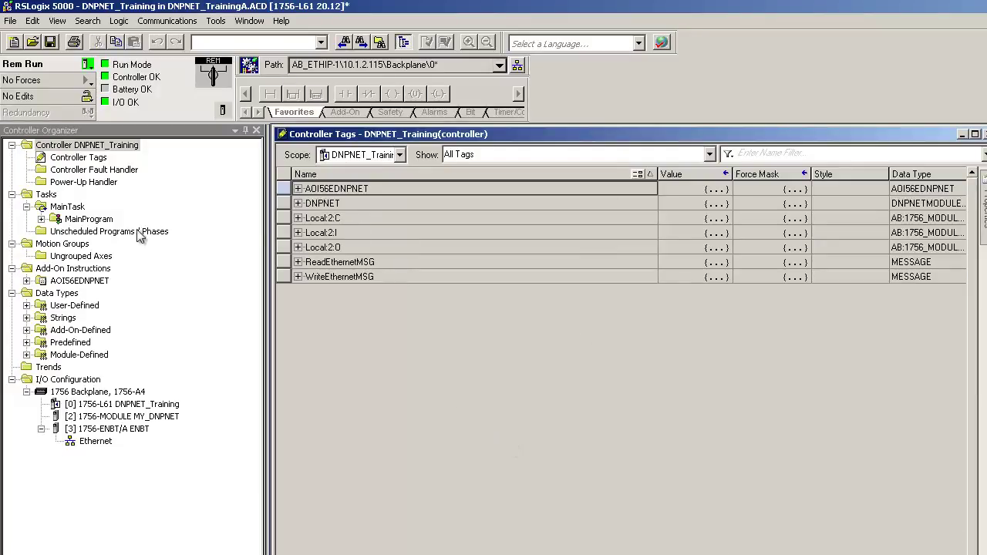
Expand the User-Defined data types and open DNPNETMODULEDEF to examine its members.
click(27, 307)
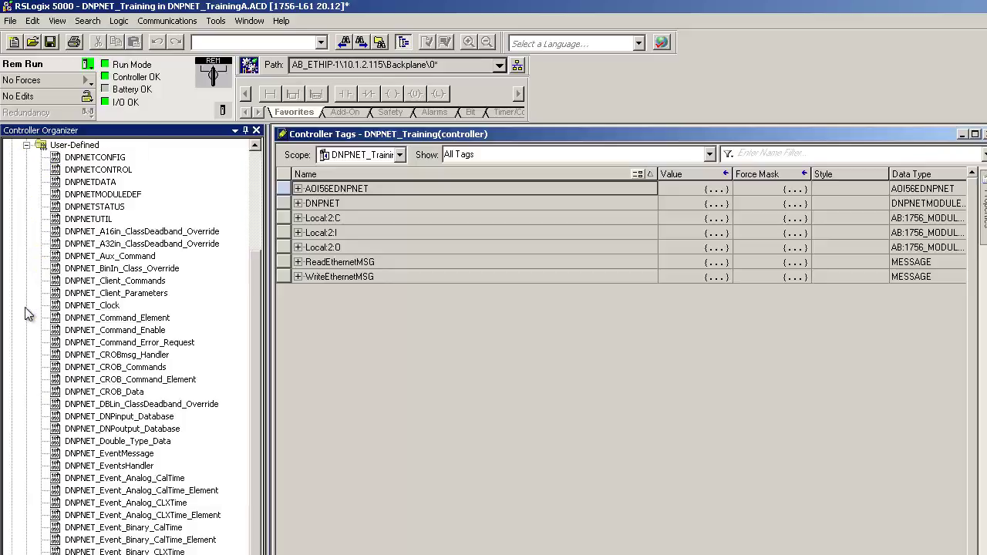
double_click(126, 196)
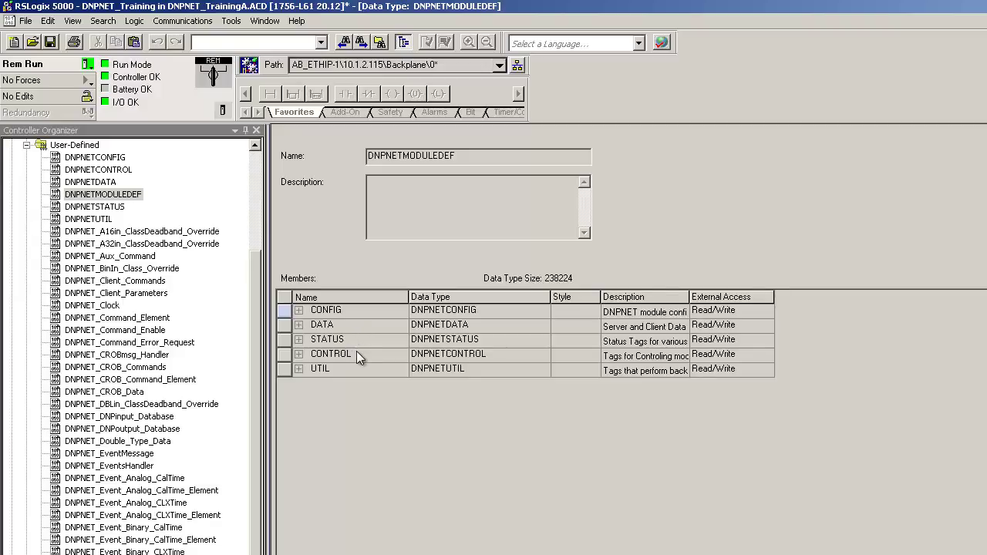
Compare the member array sizes of DNPNET_IEDinput_Database and DNPNET_IEDoutput_Database, and locate the DNPinput and DNPoutput database types.
drag(251, 300, 272, 377)
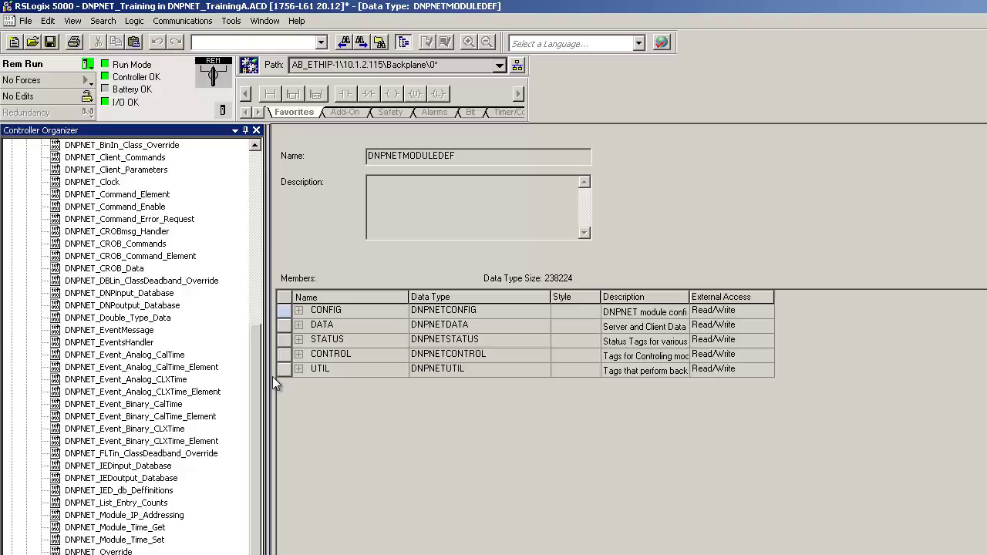
click(124, 467)
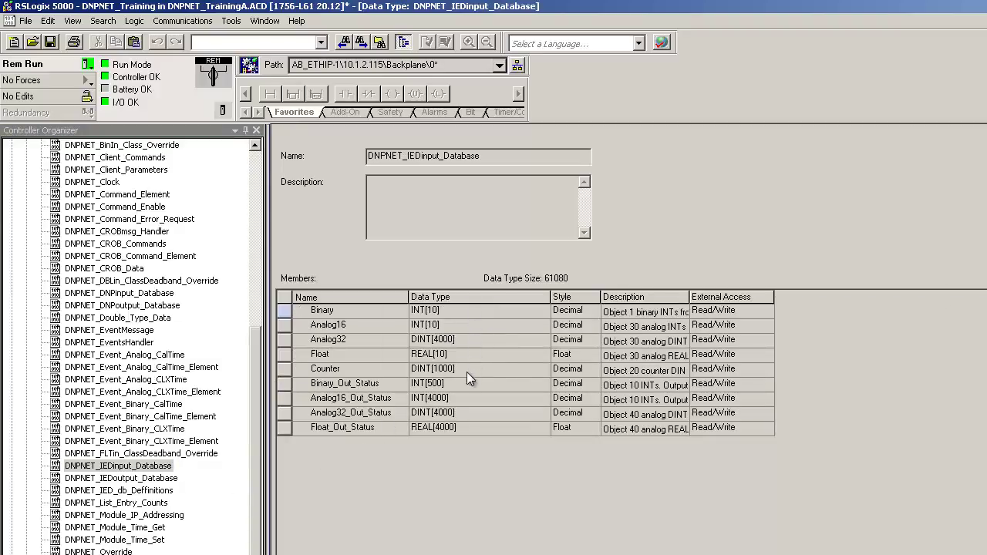
click(165, 479)
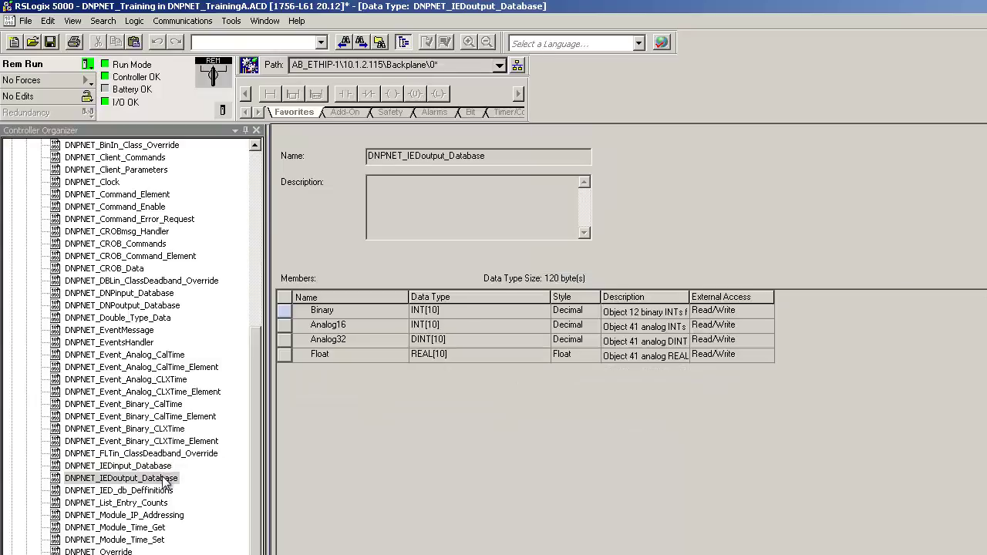
click(166, 467)
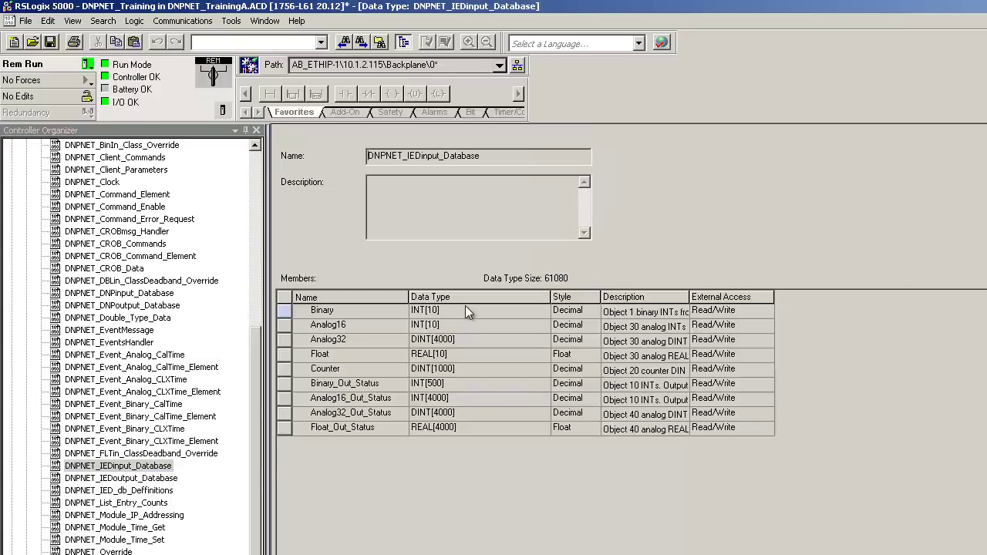
click(165, 479)
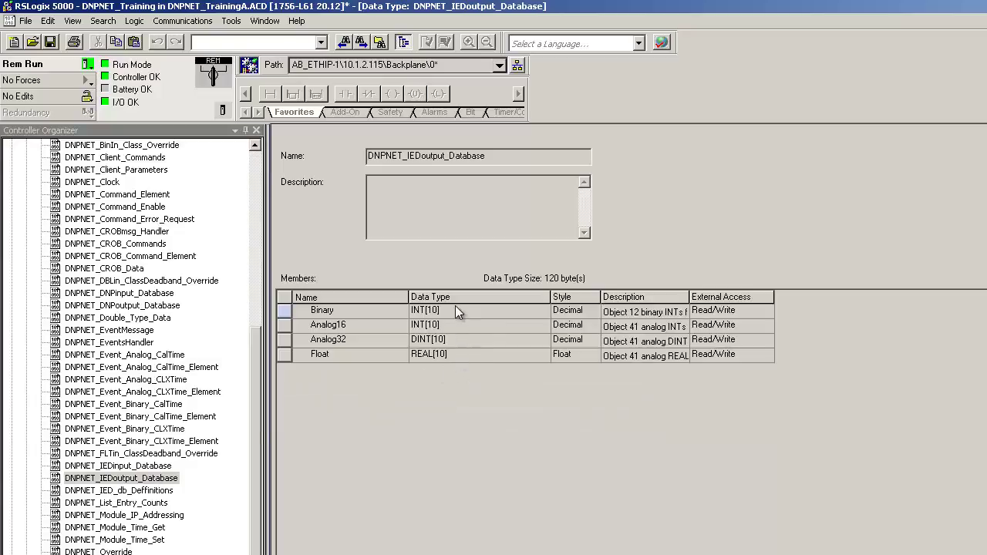
click(151, 466)
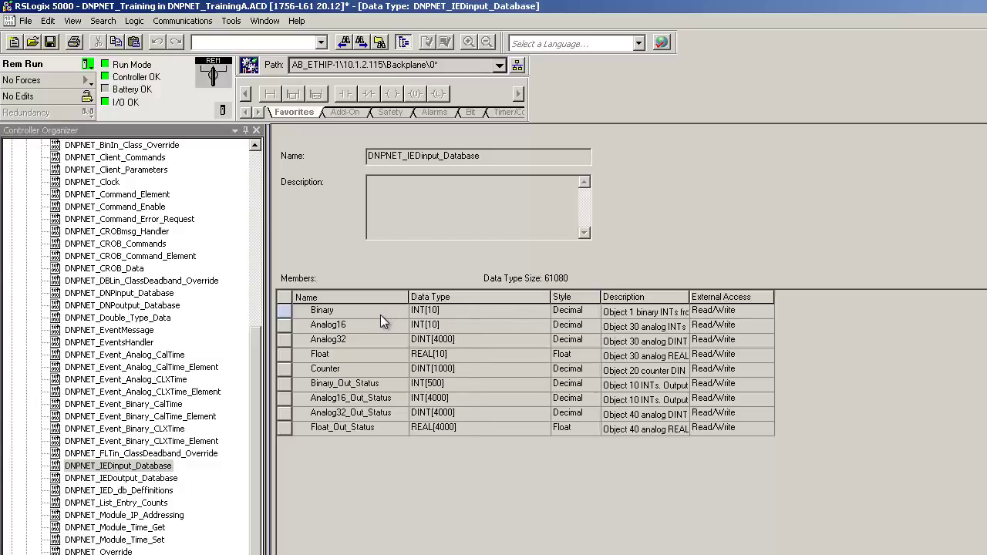
click(132, 296)
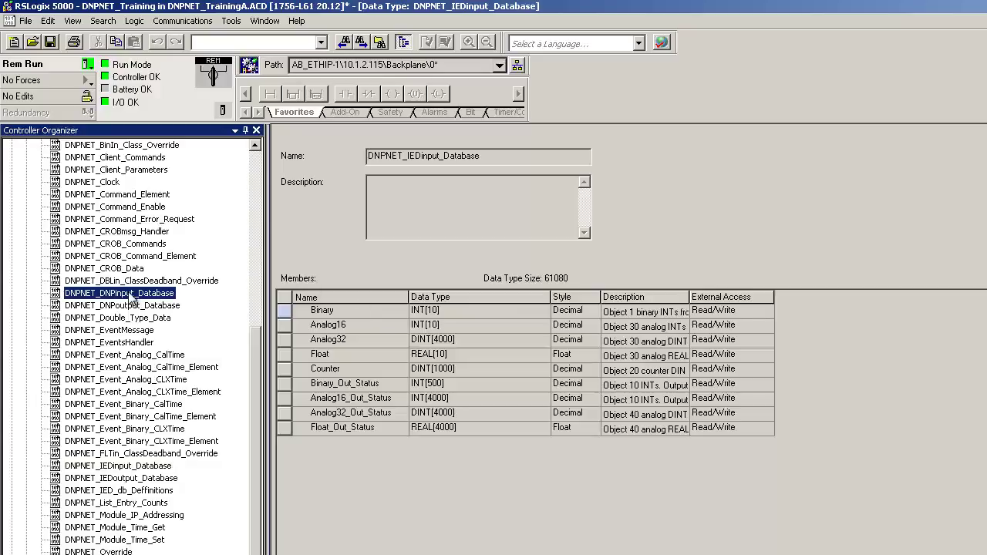
click(139, 306)
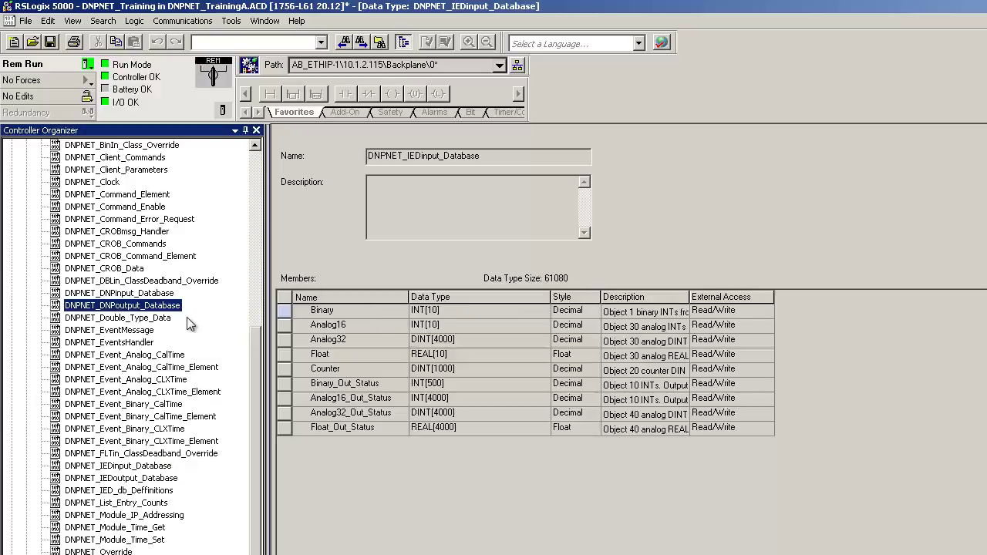
click(155, 468)
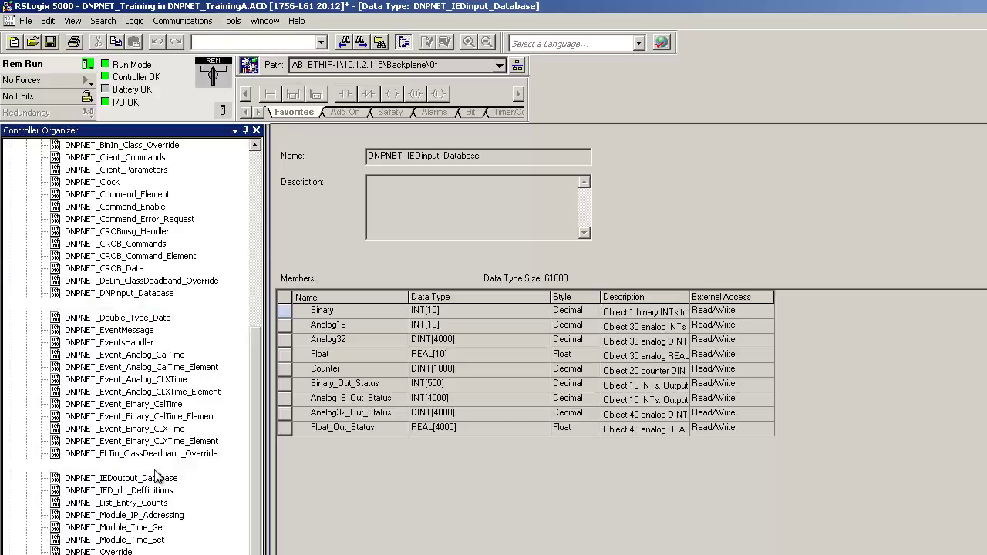
click(159, 479)
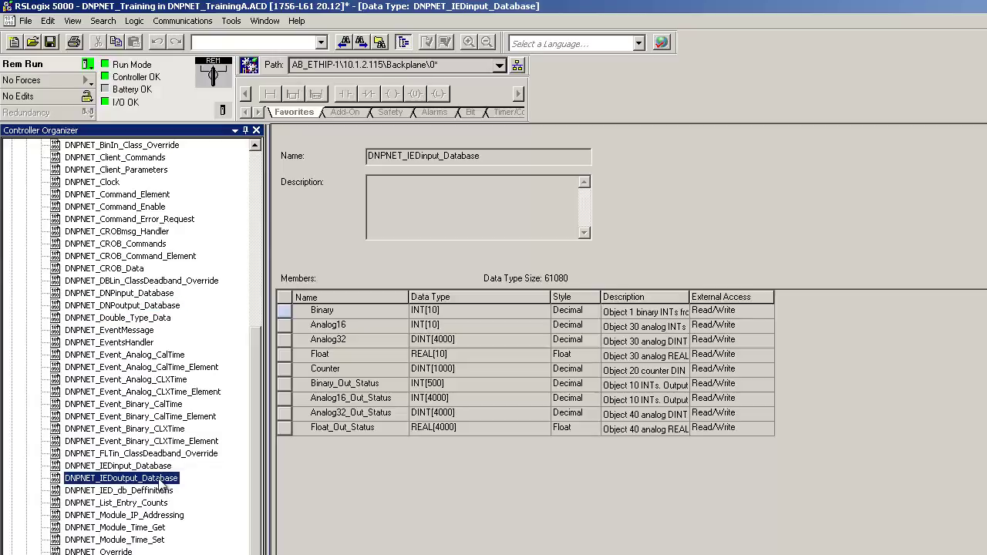
click(164, 466)
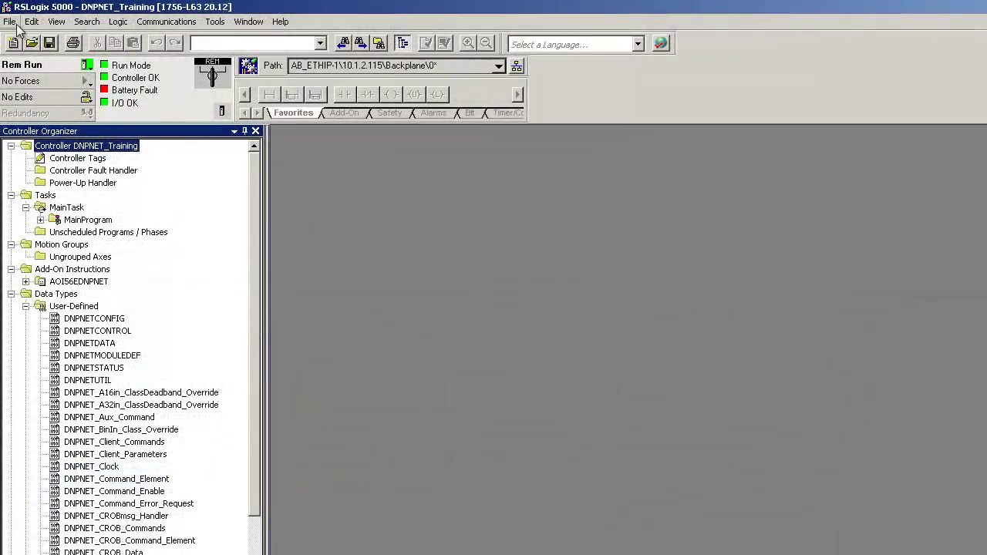
Save the online project, uploading the current tag values from the controller.
click(10, 22)
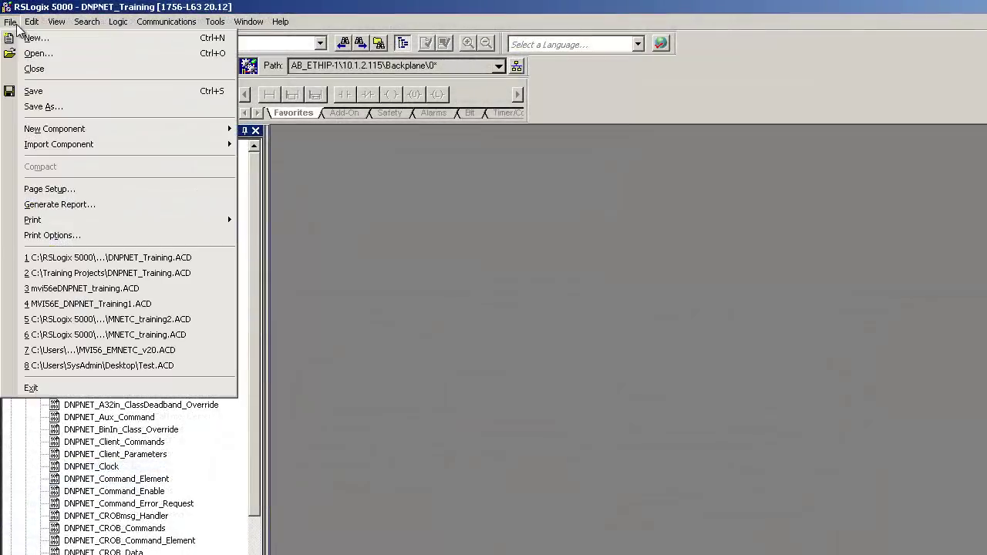
click(65, 93)
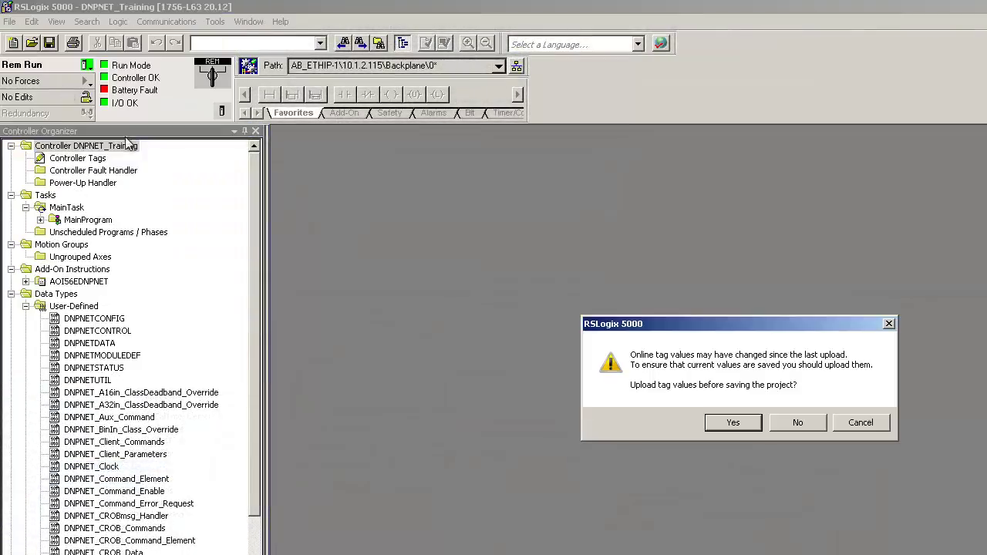
click(705, 427)
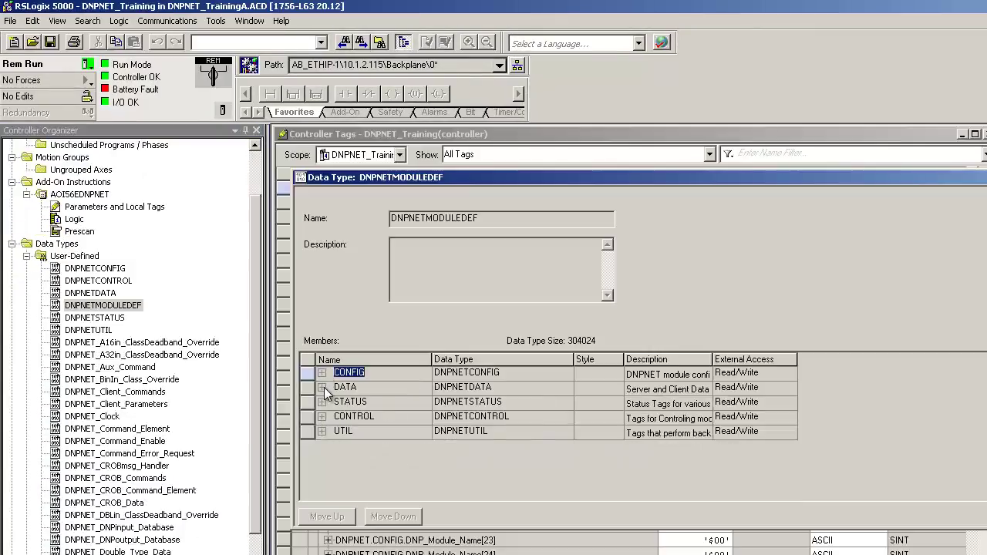
Examine the DATA and CONTROL members of the DNPNETMODULEDEF data type, and close its definition.
click(322, 387)
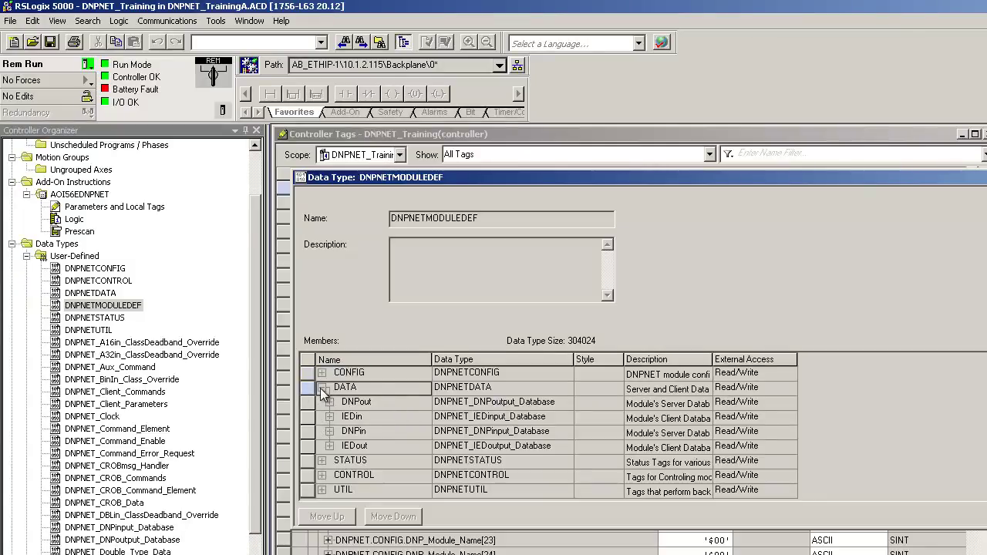
click(322, 387)
click(323, 415)
click(324, 415)
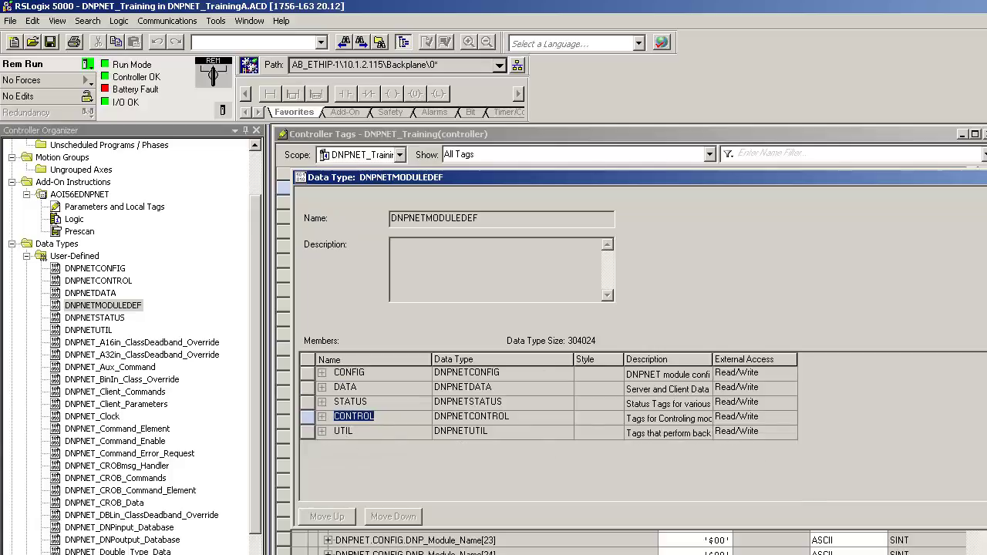
key(ctrl+F4)
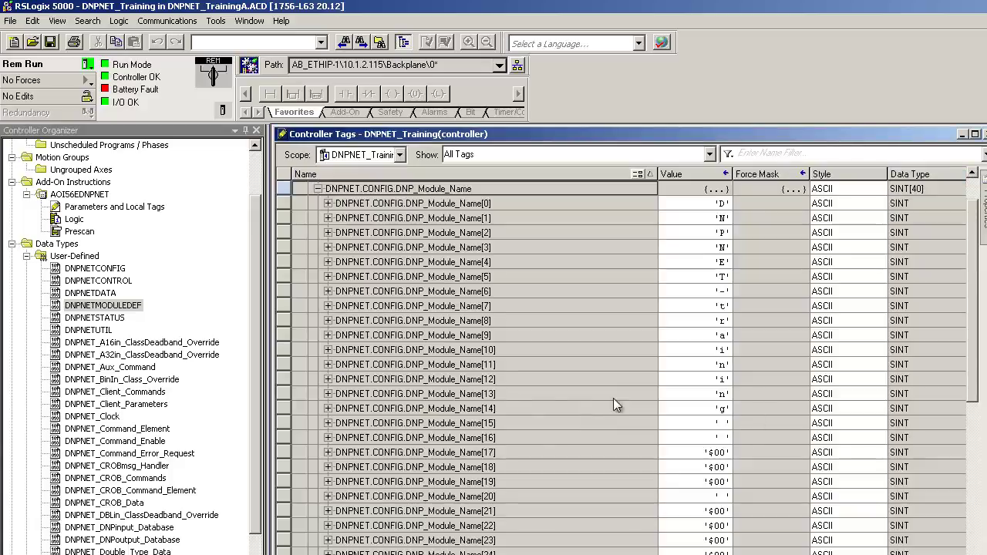
Open the DNPNET_IEDinput_Database and DNPNET_IEDoutput_Database definitions to examine their array sizes.
drag(254, 251, 255, 346)
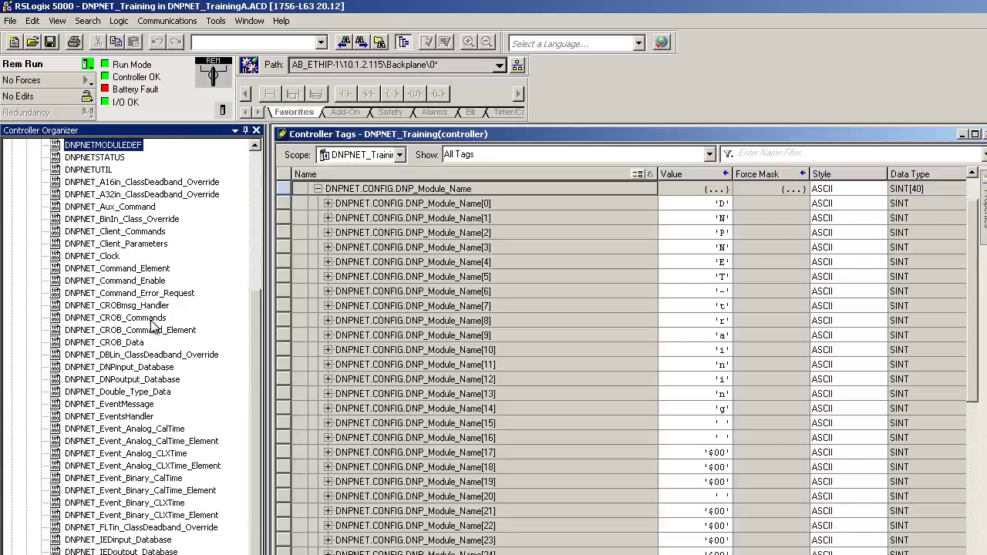
scroll(144, 502, down, 1)
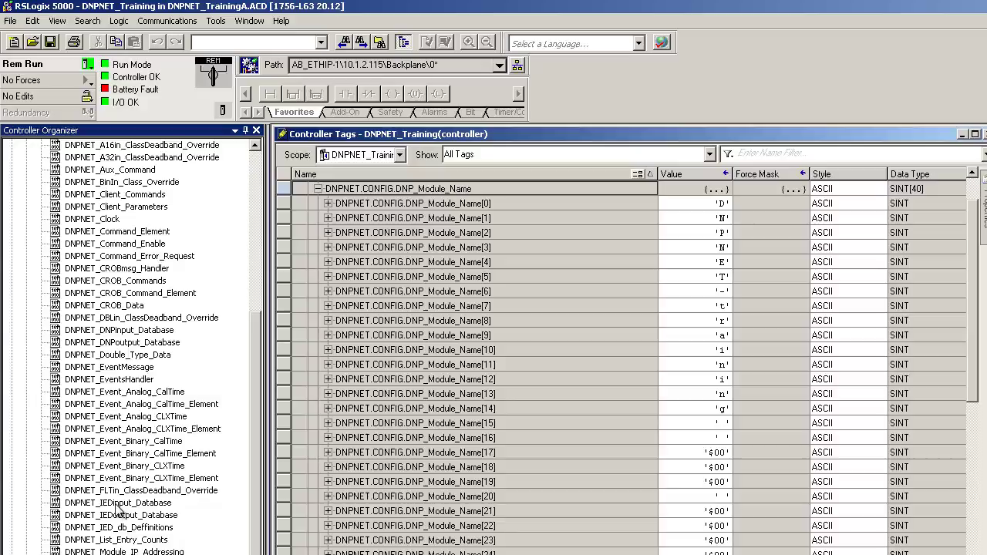
double_click(120, 505)
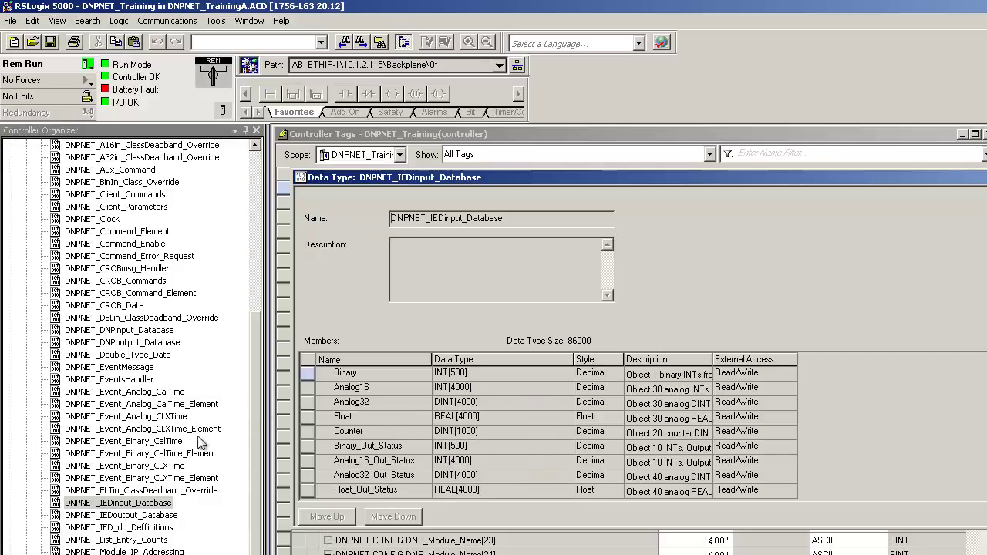
double_click(144, 516)
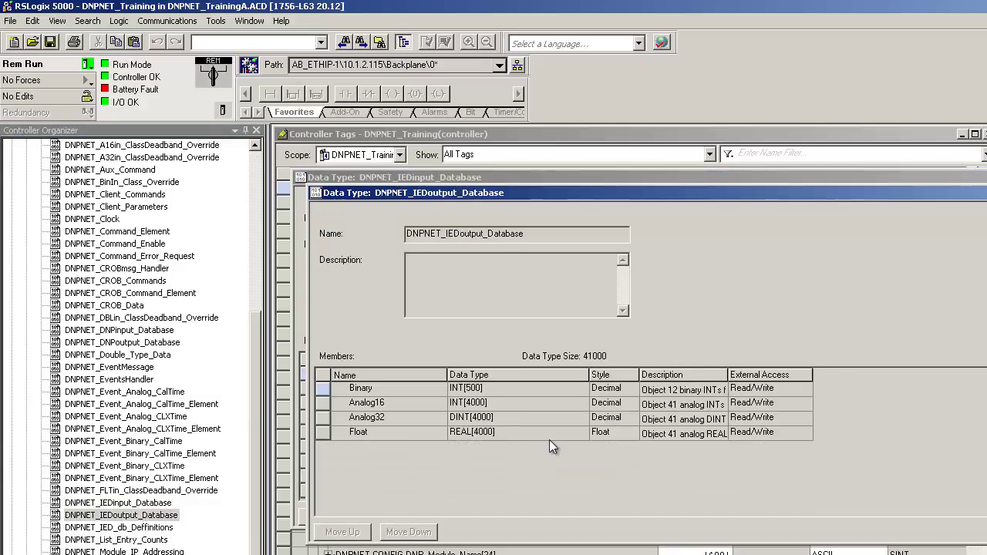
Go offline and set the Float member of DNPNET_IEDinput_Database to REAL[10].
click(354, 176)
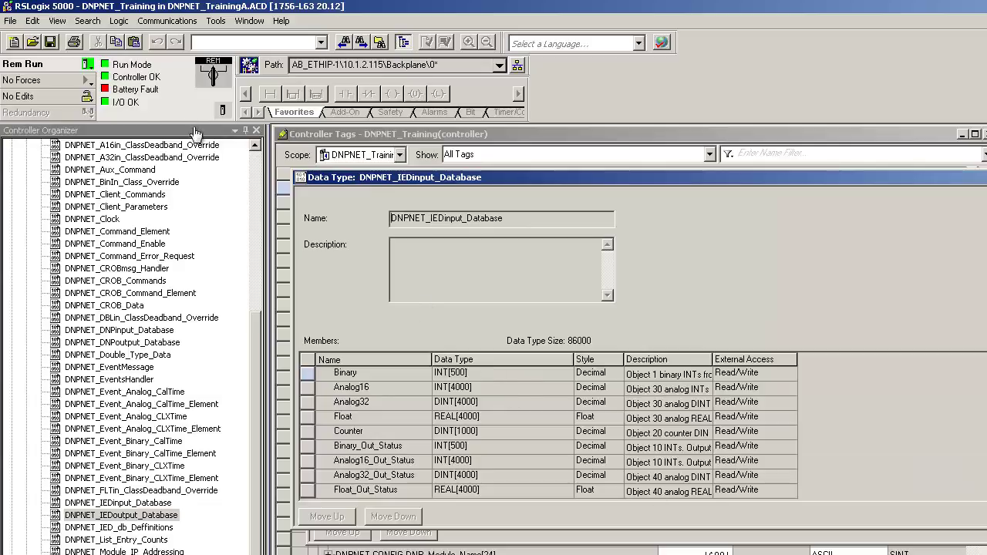
click(88, 64)
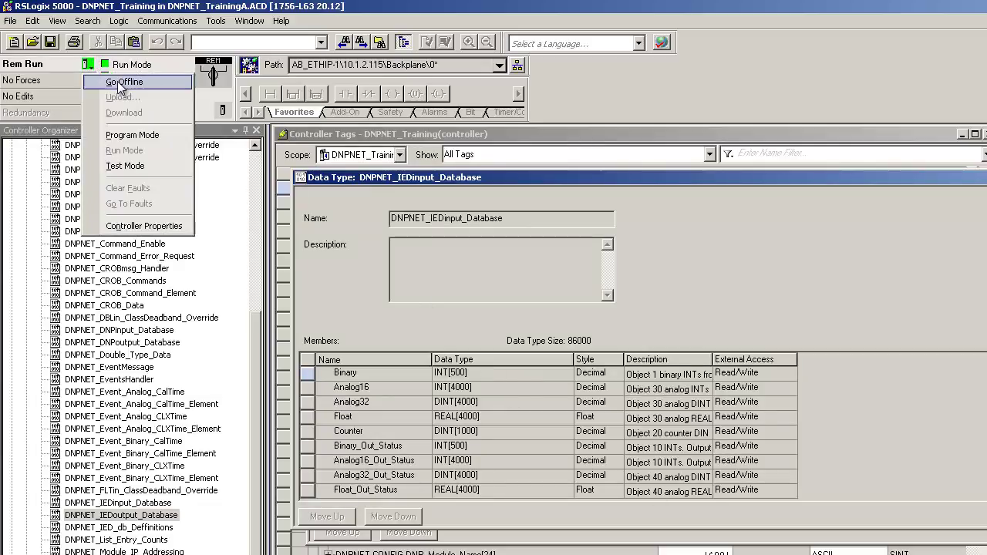
click(116, 73)
double_click(467, 417)
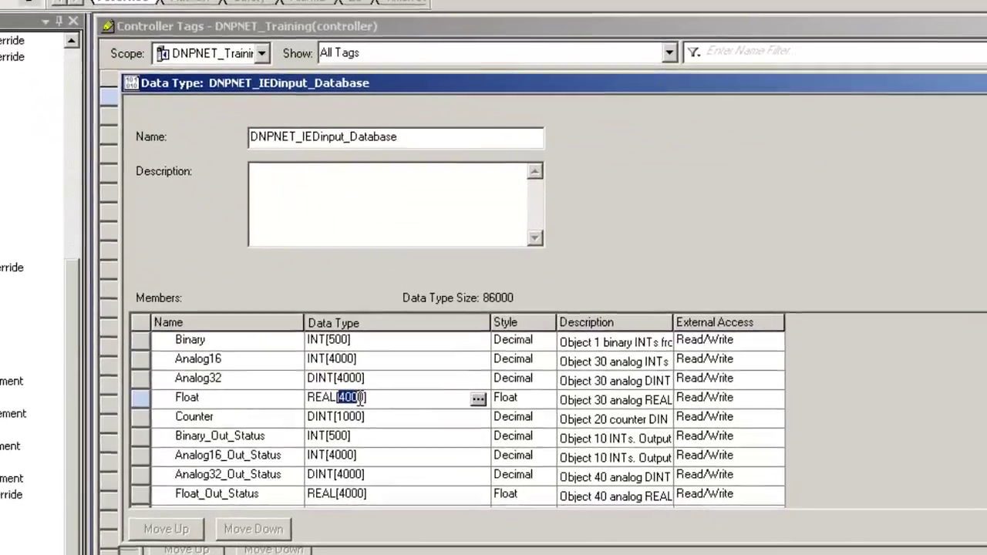
text(10)
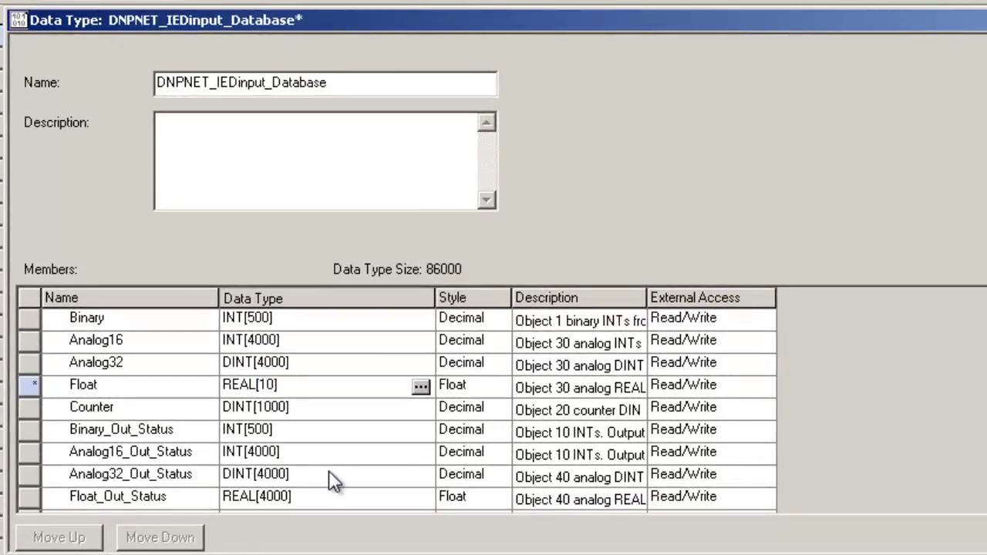
click(316, 363)
Set the DNPNET_IEDinput_Database members Binary and Analog16 to INT[10] and Analog32 to DINT[10].
double_click(263, 322)
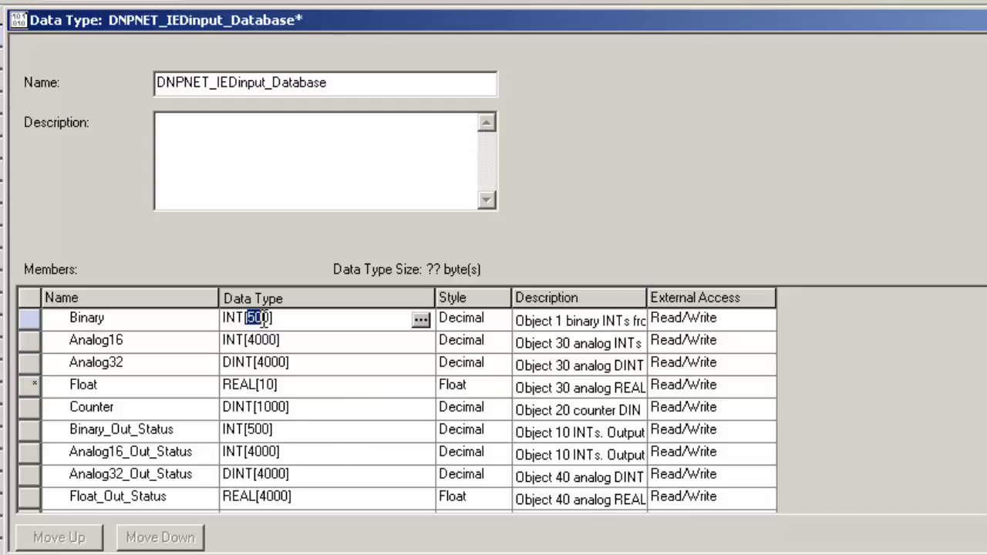
text(10)
double_click(260, 340)
text(10)
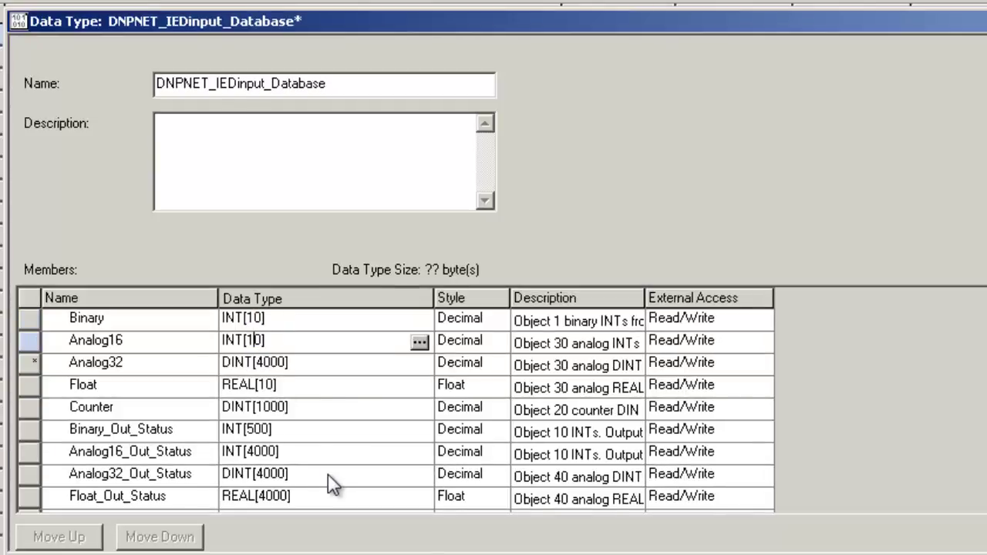
double_click(270, 362)
text(10)
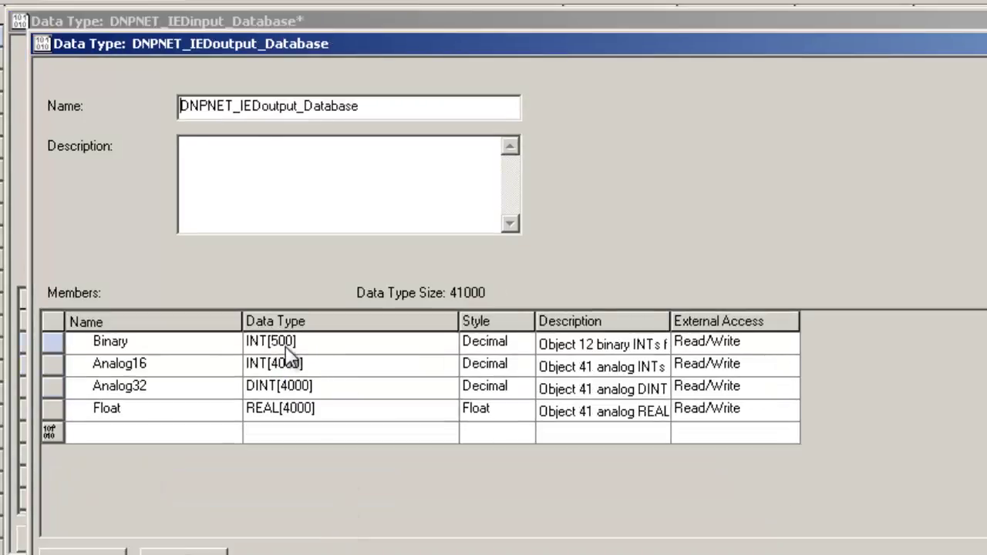
Resize all four DNPNET_IEDoutput_Database member arrays to 10 elements, and apply the changes to both the output and input database types.
double_click(284, 341)
text(10)
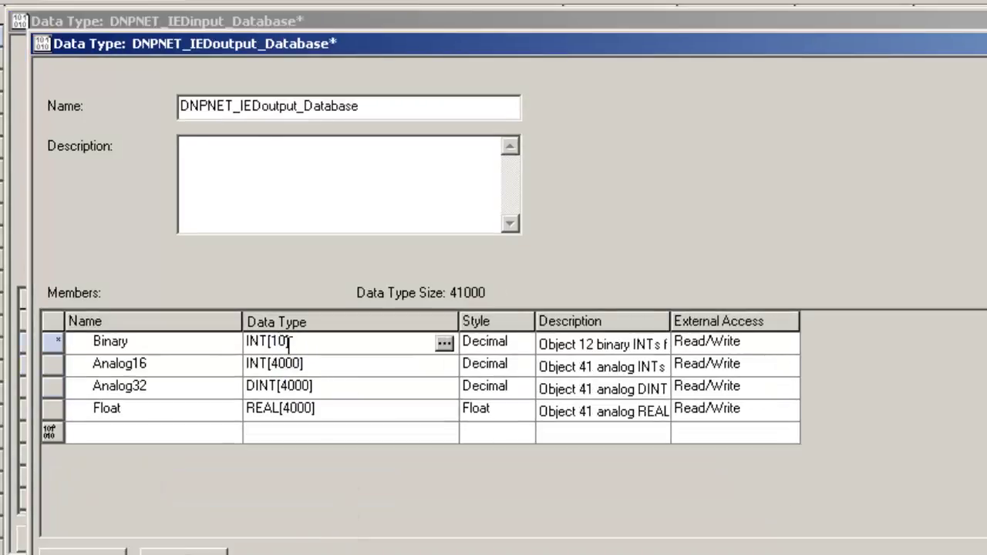
double_click(289, 364)
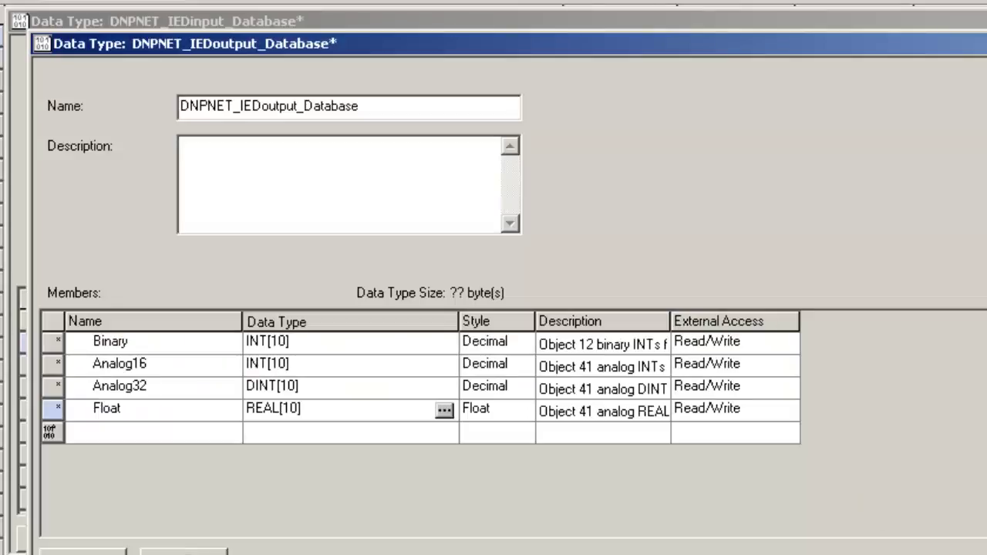
key(Return)
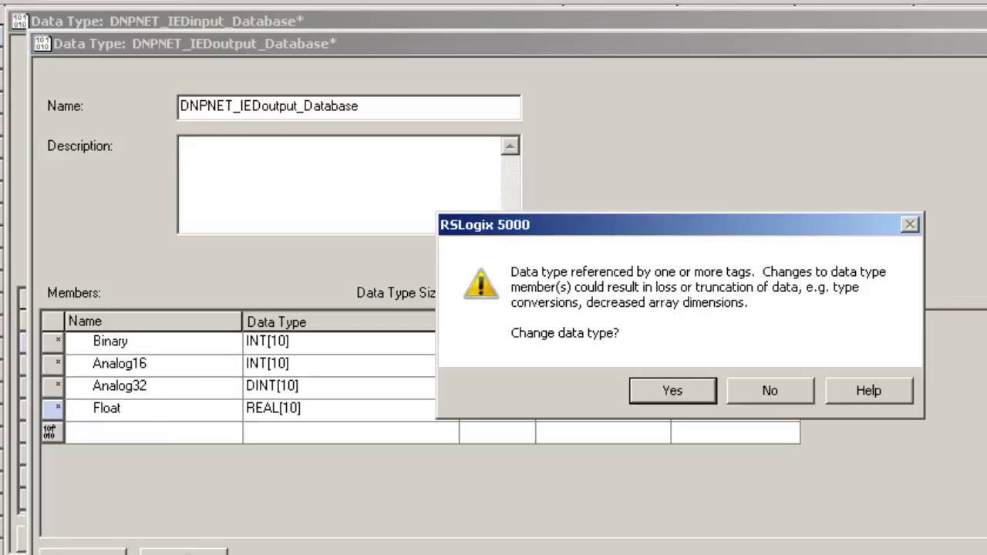
click(684, 386)
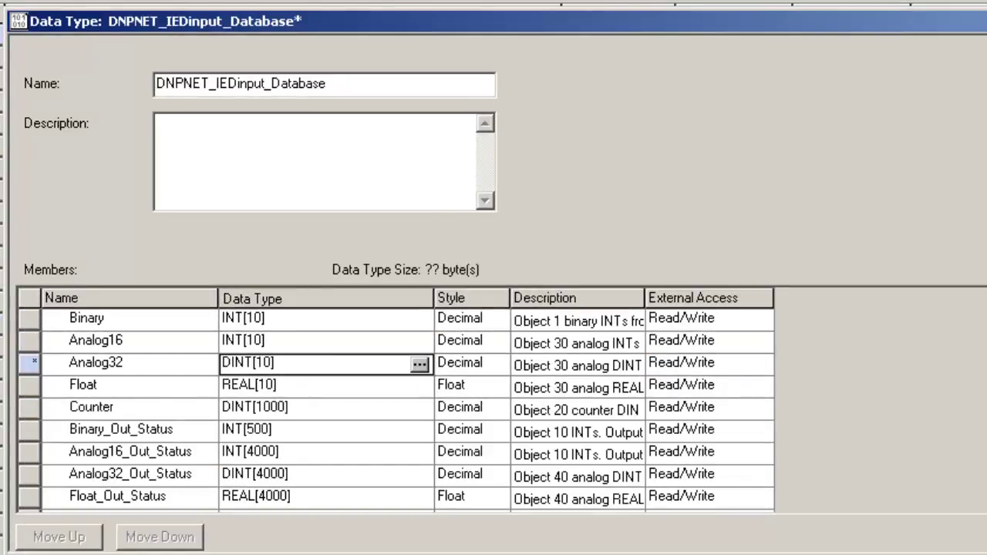
key(Return)
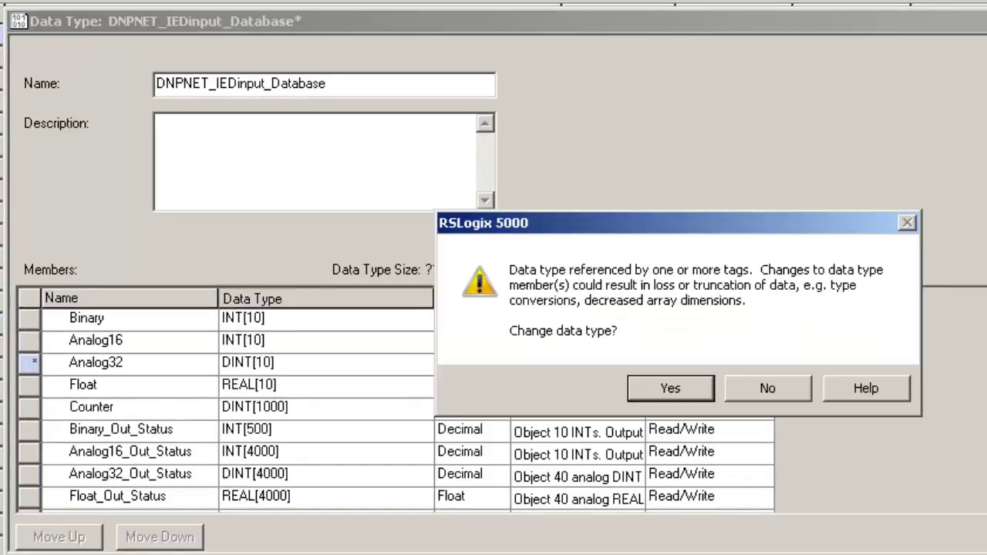
click(687, 384)
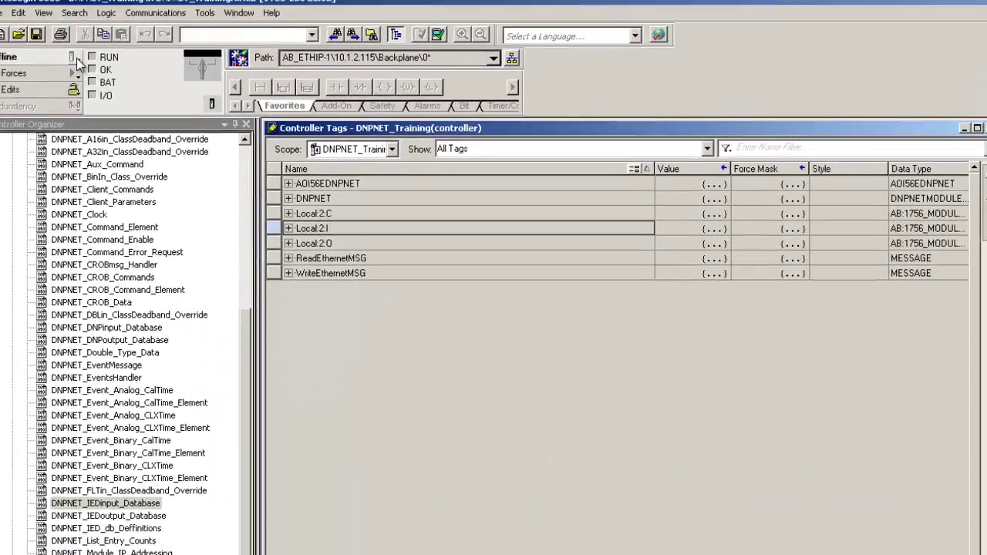
Download the modified project to the controller and return the controller to Remote Run mode.
click(77, 58)
click(112, 73)
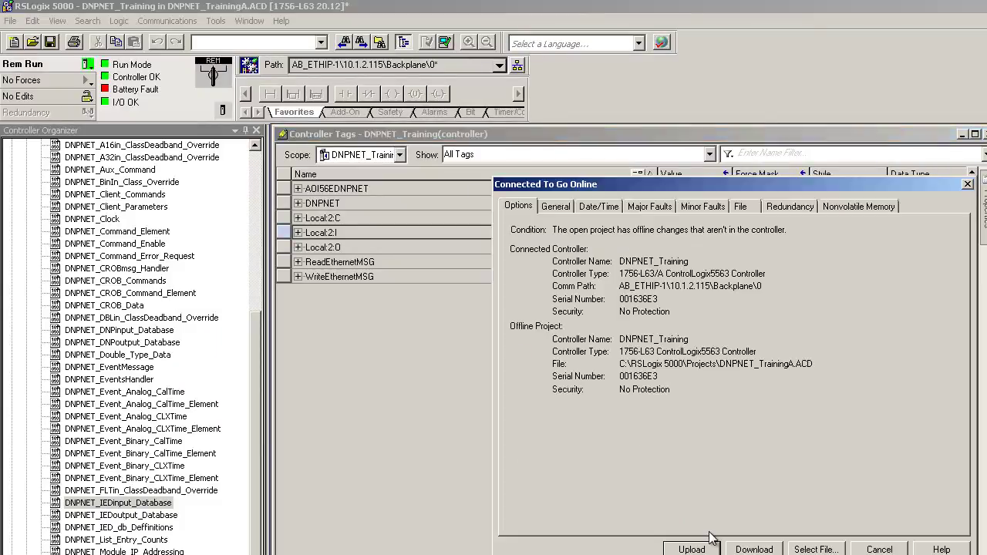
click(752, 550)
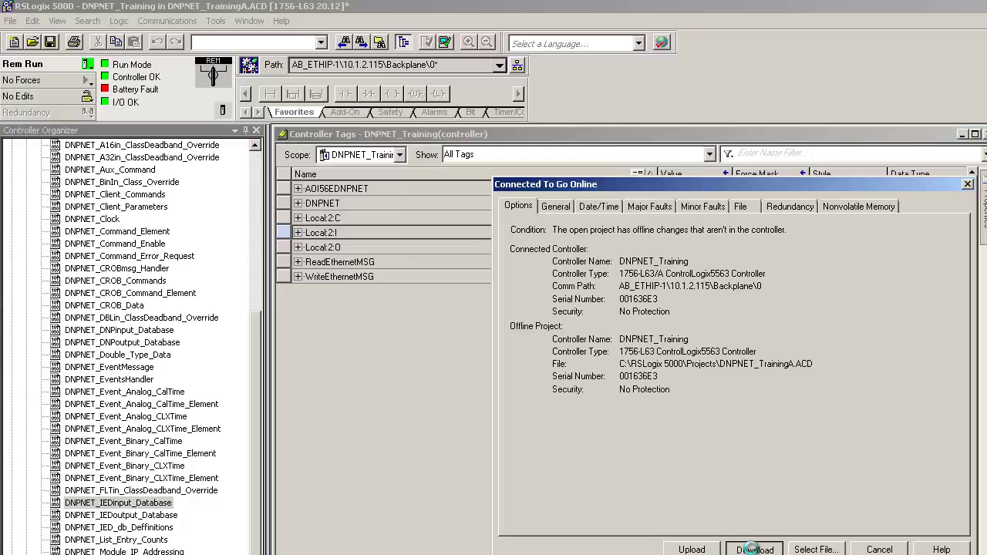
click(665, 503)
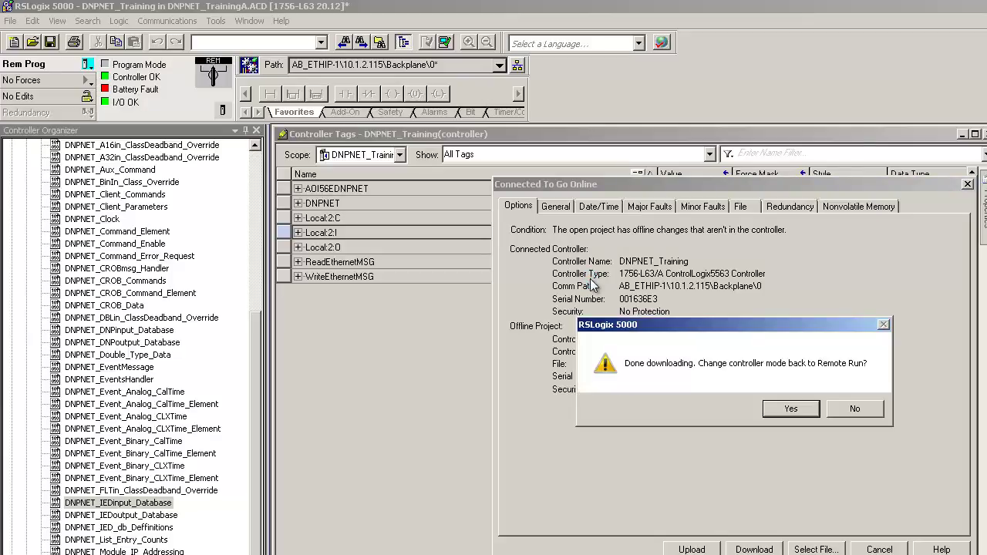
click(791, 409)
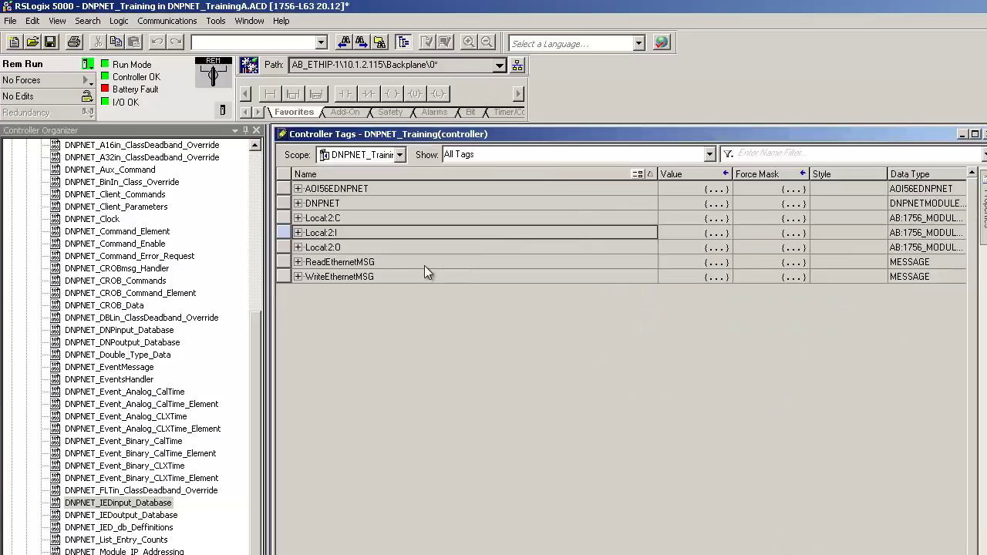
Examine the DNP3_Client parameters under DNPNET.CONFIG, including Internal_ID, and collapse them.
click(299, 204)
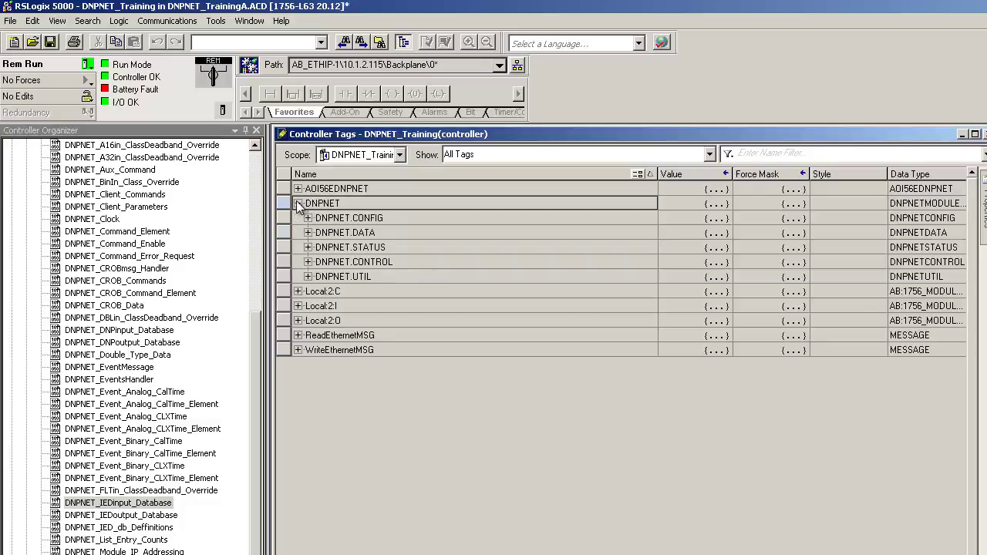
click(308, 218)
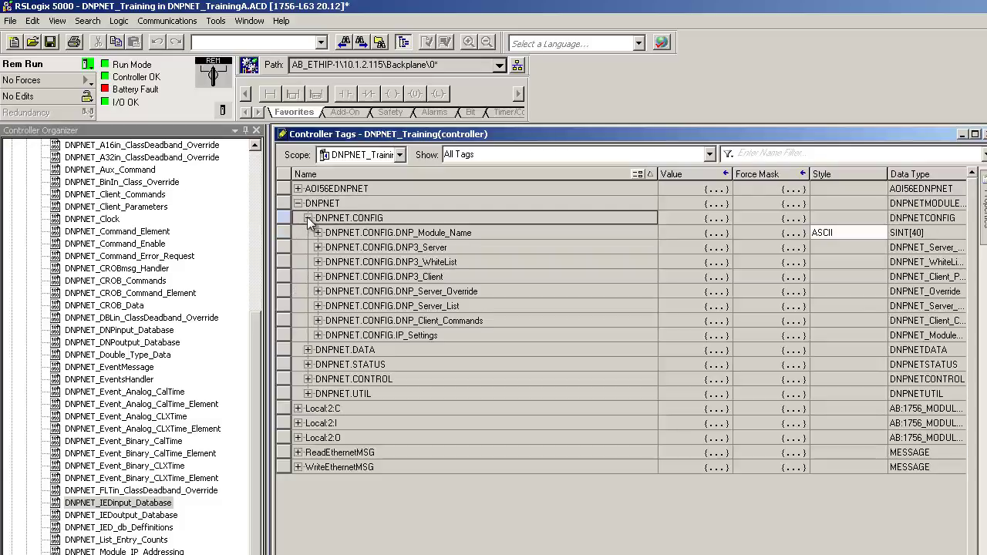
click(318, 277)
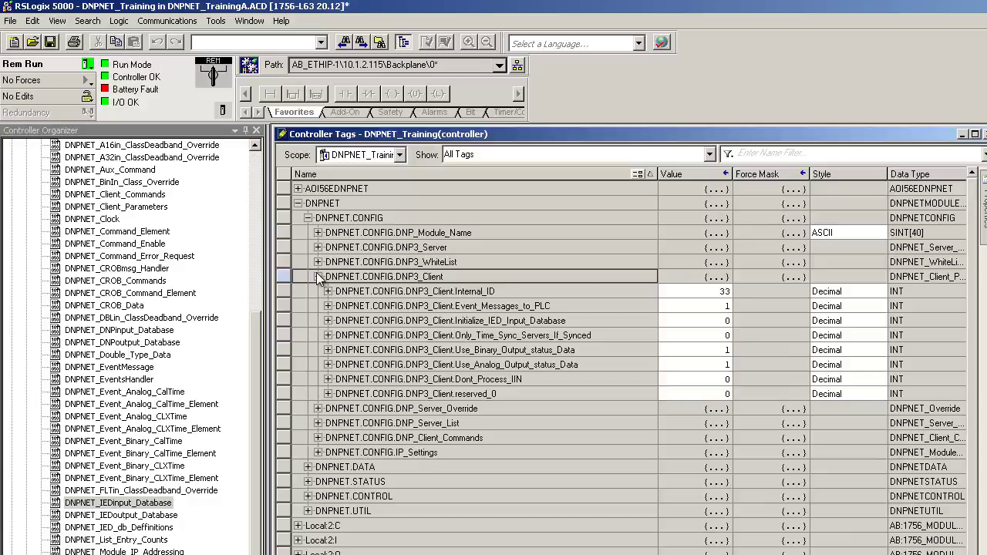
click(732, 292)
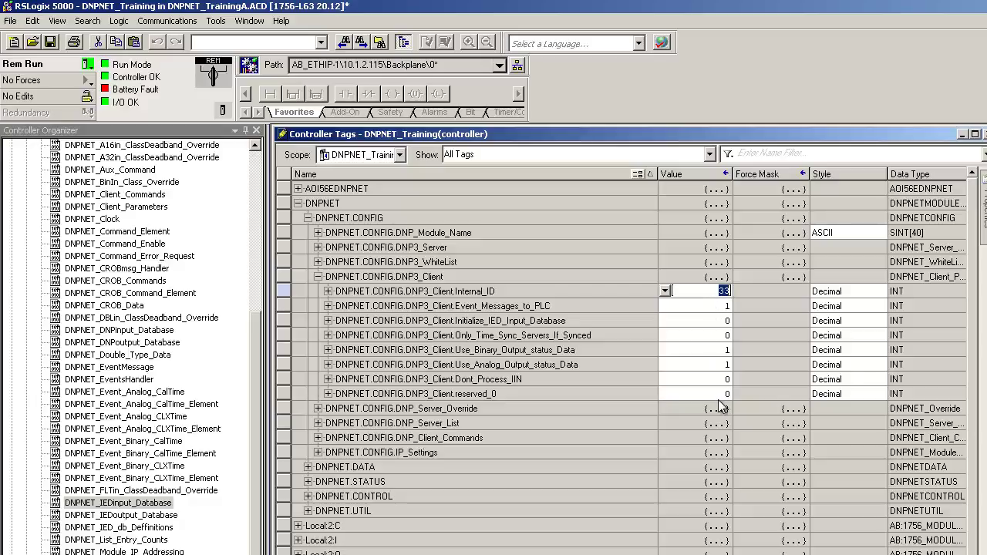
click(318, 276)
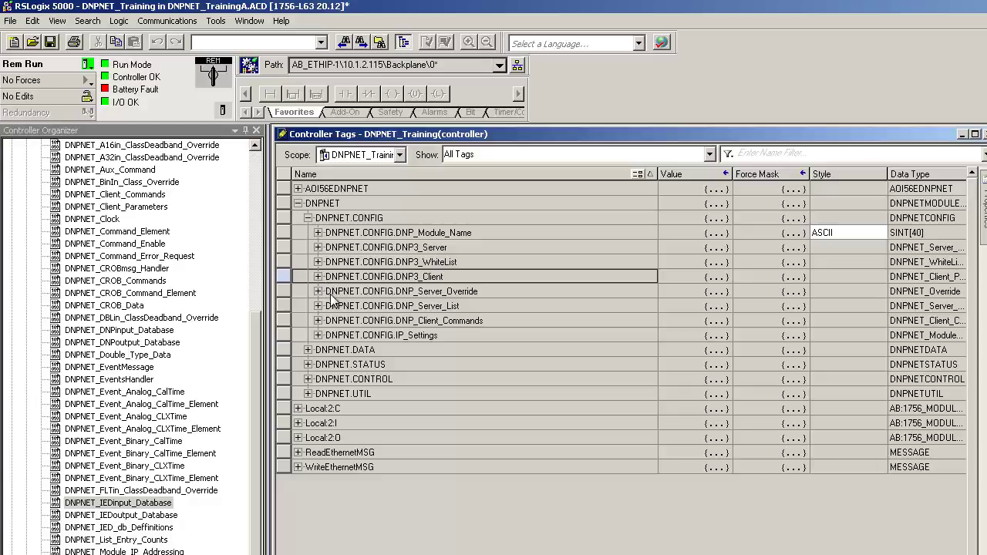
Open DNP_Server_List[0] and examine its address, data link confirm and port settings.
click(319, 306)
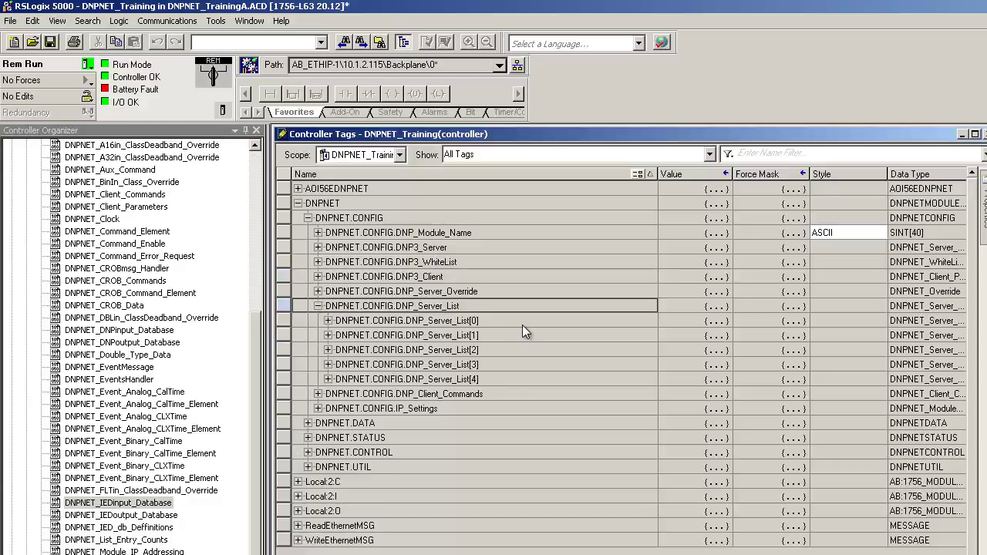
click(328, 319)
click(328, 320)
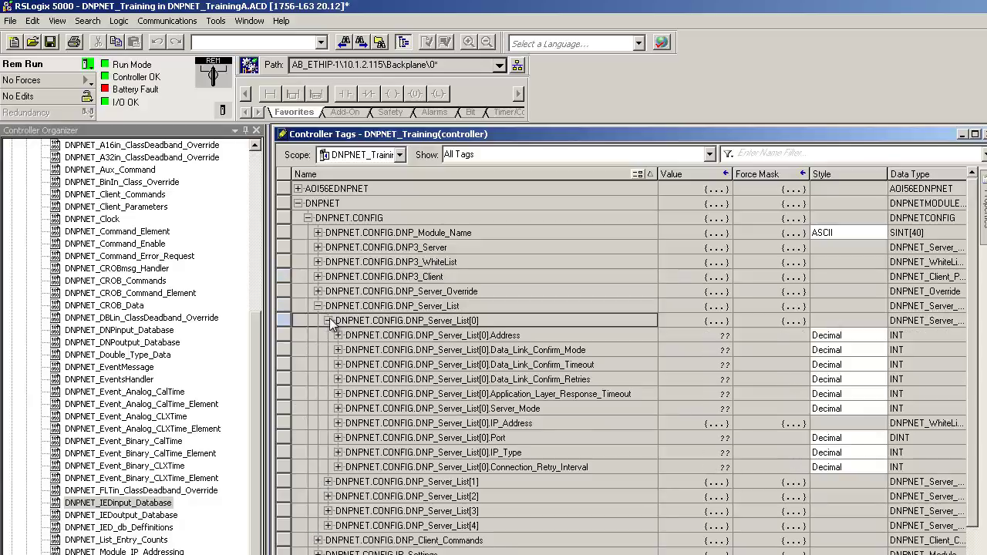
click(717, 335)
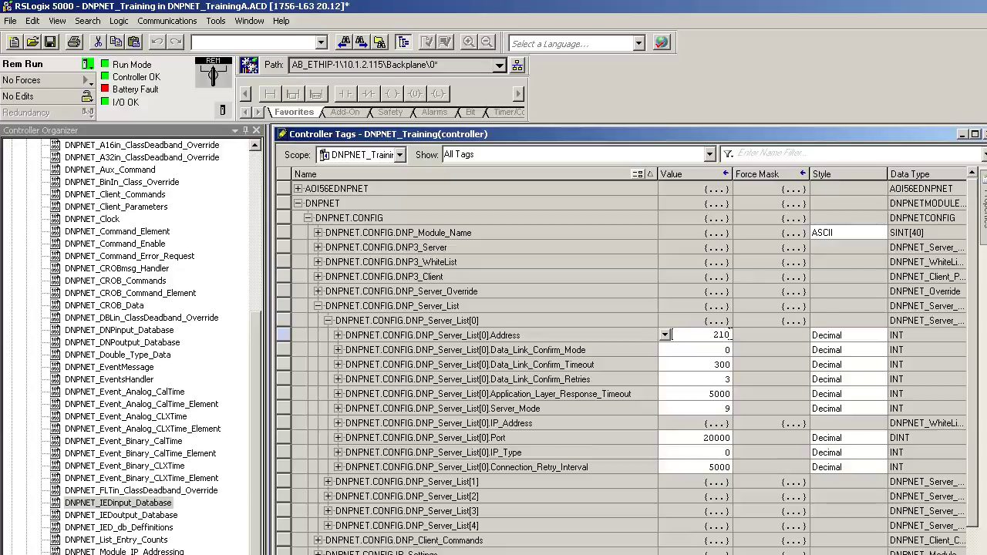
click(725, 351)
click(727, 380)
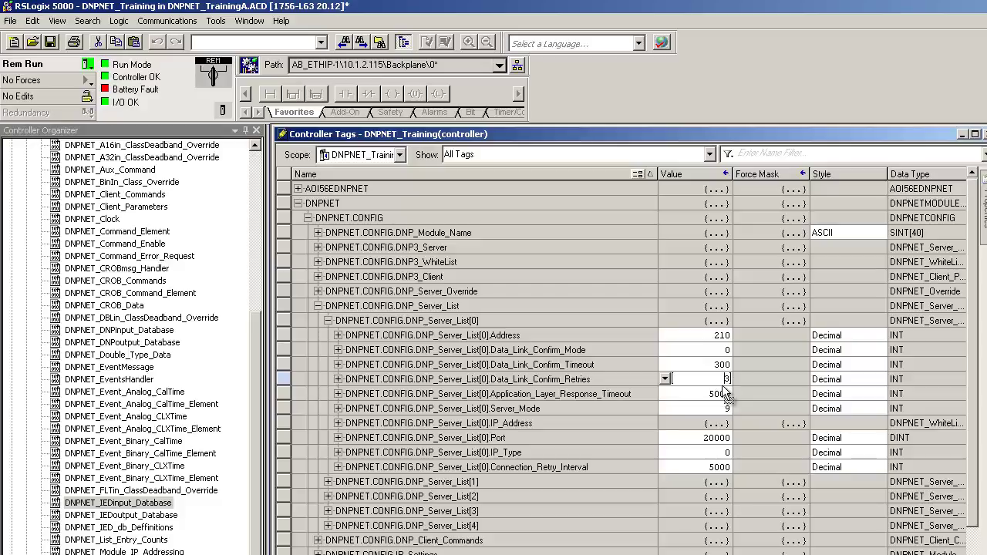
click(707, 437)
Set the IP_Address of DNP_Server_List[0] to 10.1.2.75.
click(338, 423)
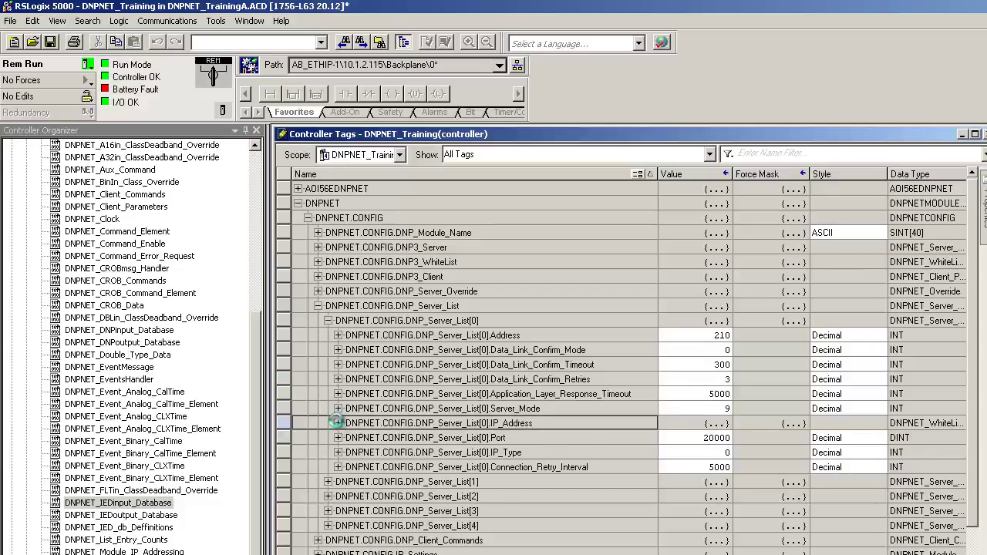
click(741, 435)
click(725, 409)
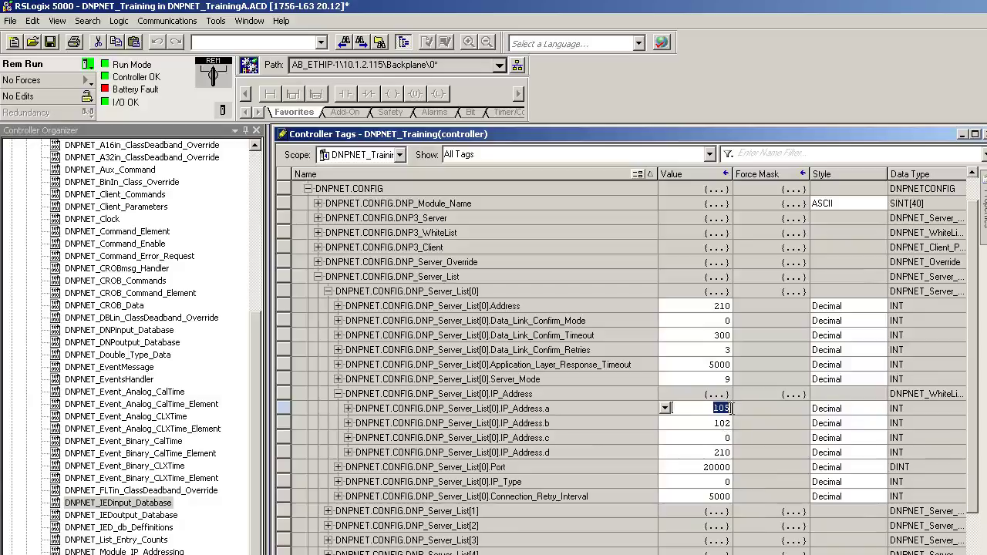
text(10)
click(725, 424)
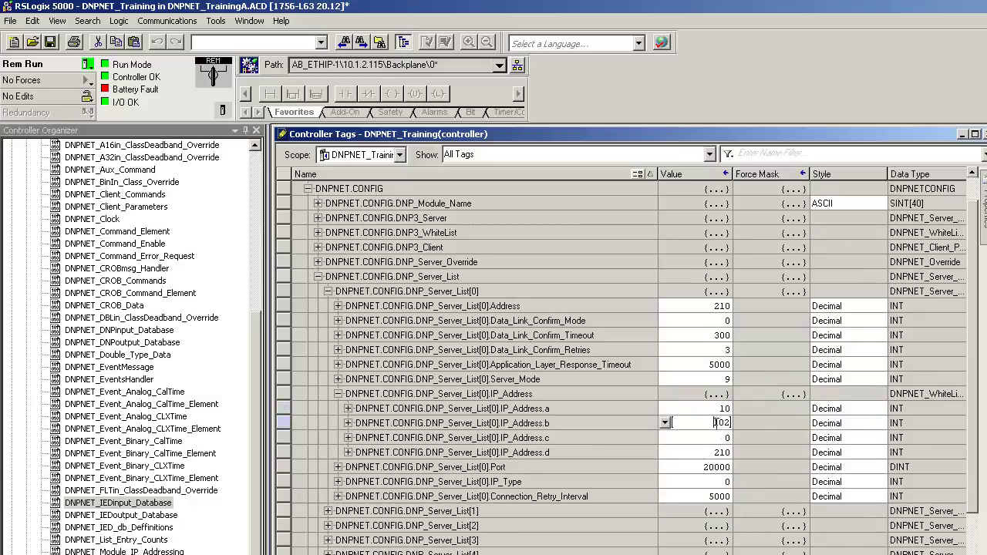
text(1)
click(727, 437)
text(2)
click(725, 455)
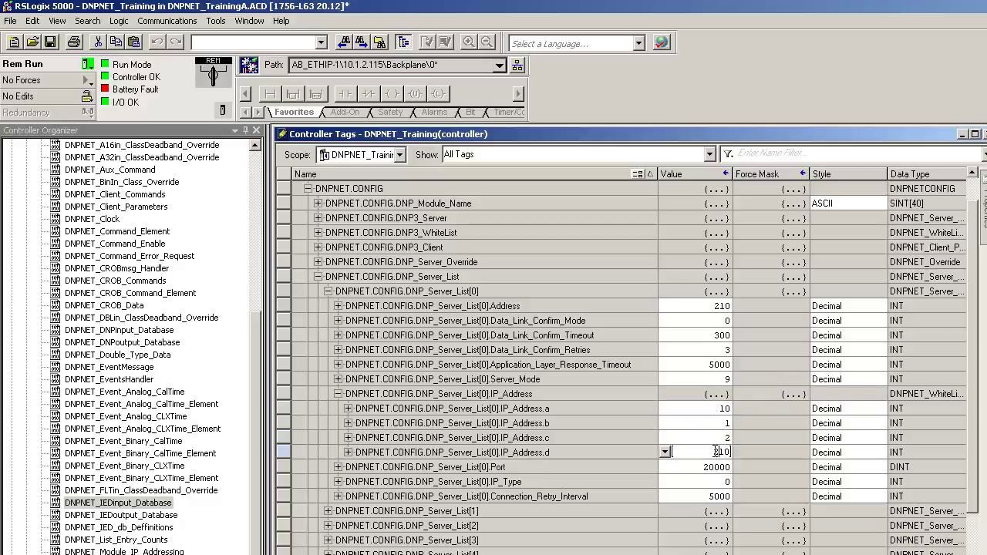
text(75)
click(765, 422)
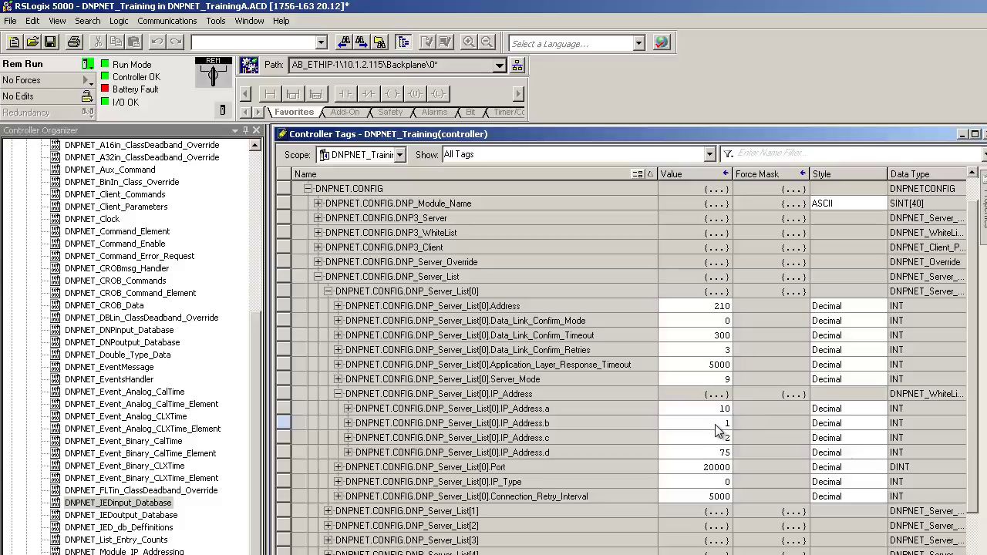
Examine the IP_Type and Server_Mode settings of DNP_Server_List[0], and collapse the server list.
click(727, 482)
click(728, 482)
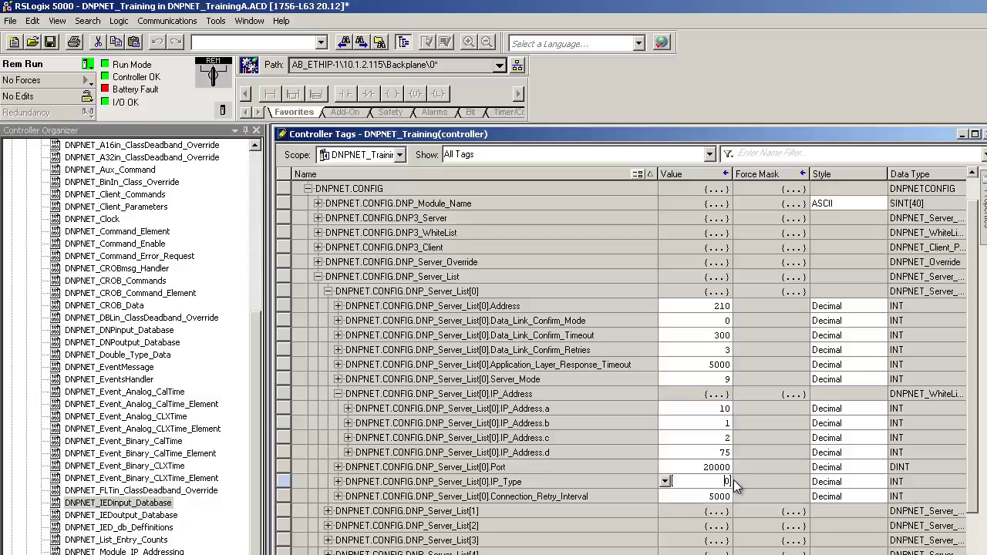
scroll(725, 440, down, 2)
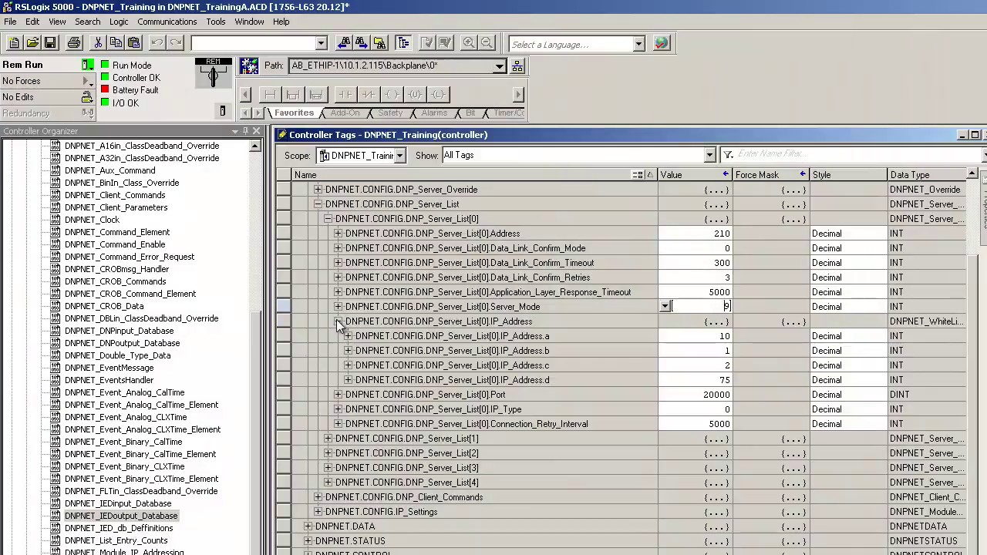
click(337, 321)
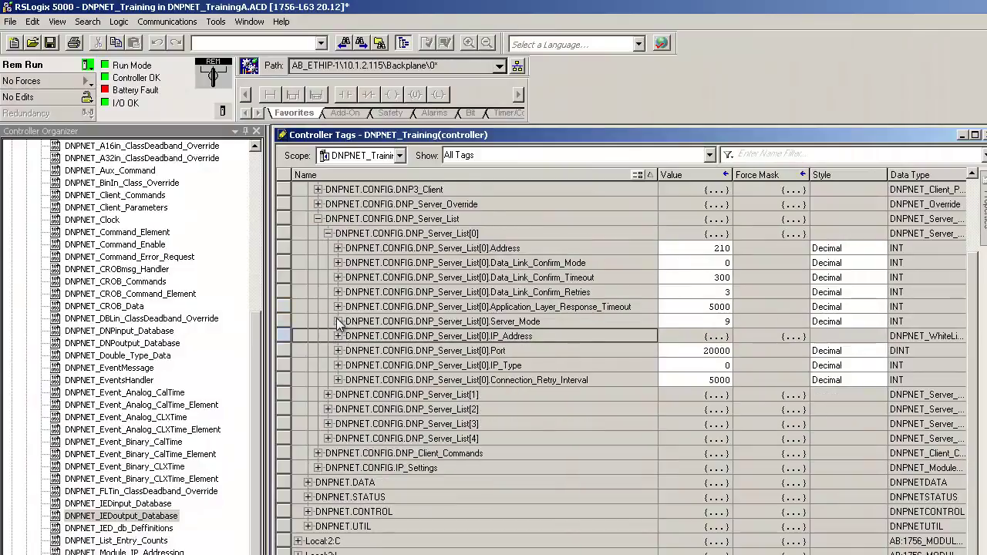
click(328, 235)
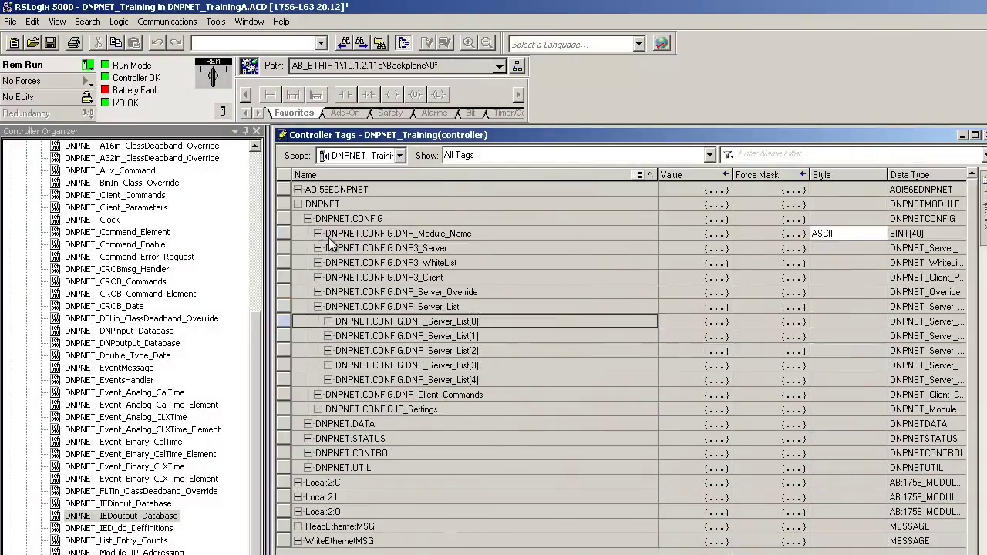
click(319, 307)
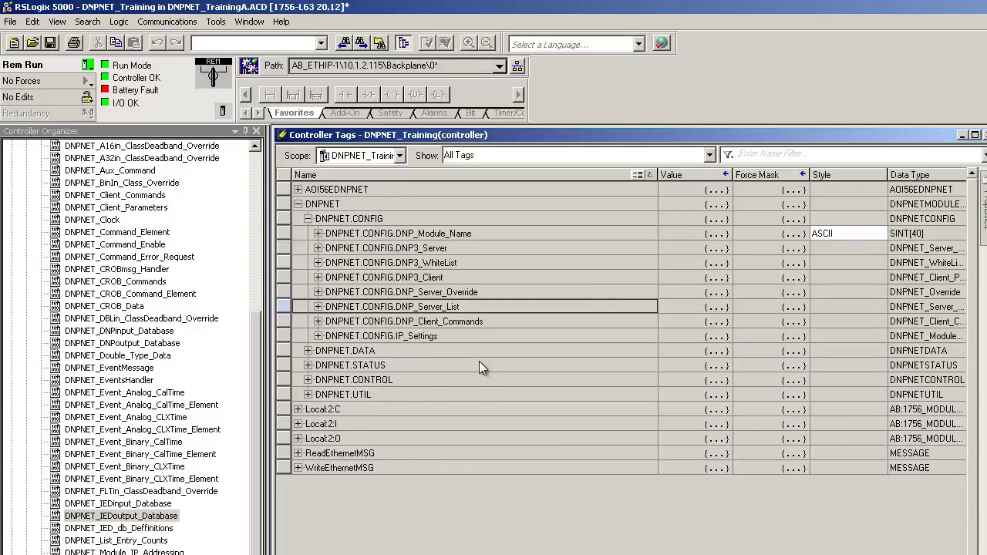
Expand DNPNET.CONFIG.DNP_Client_Commands, and examine its array size under CONFIG in the DNPNETMODULEDEF data type before returning to the controller tags.
click(317, 322)
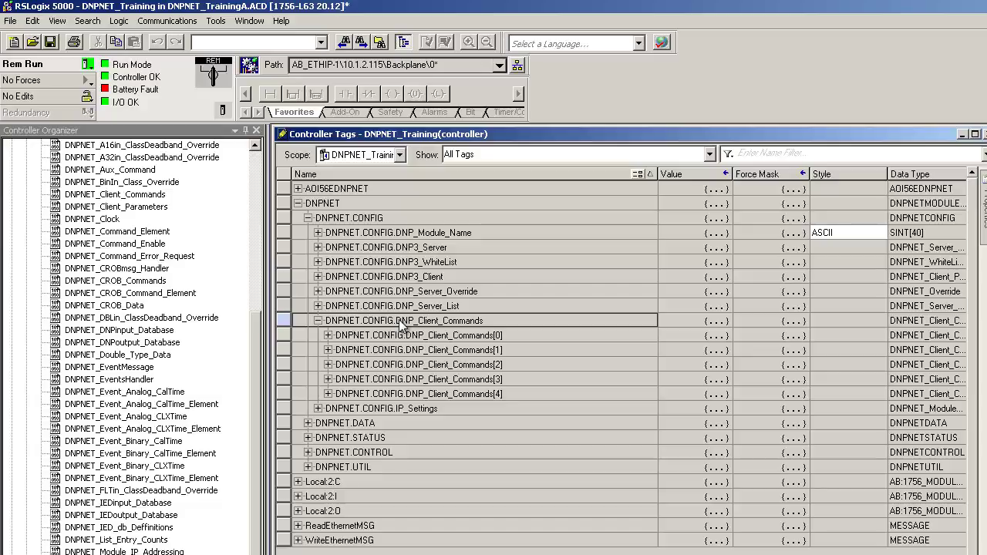
click(256, 328)
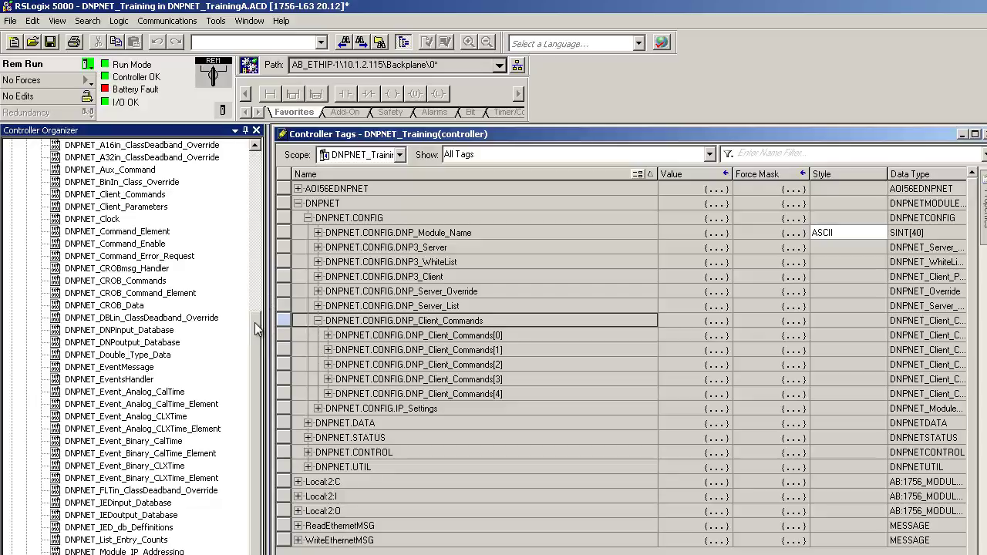
drag(257, 328, 260, 267)
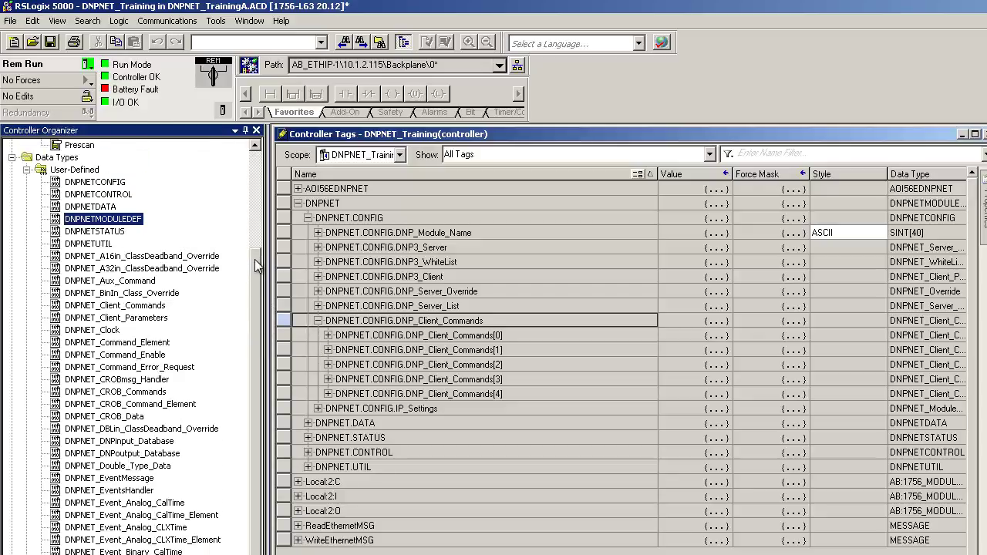
double_click(117, 221)
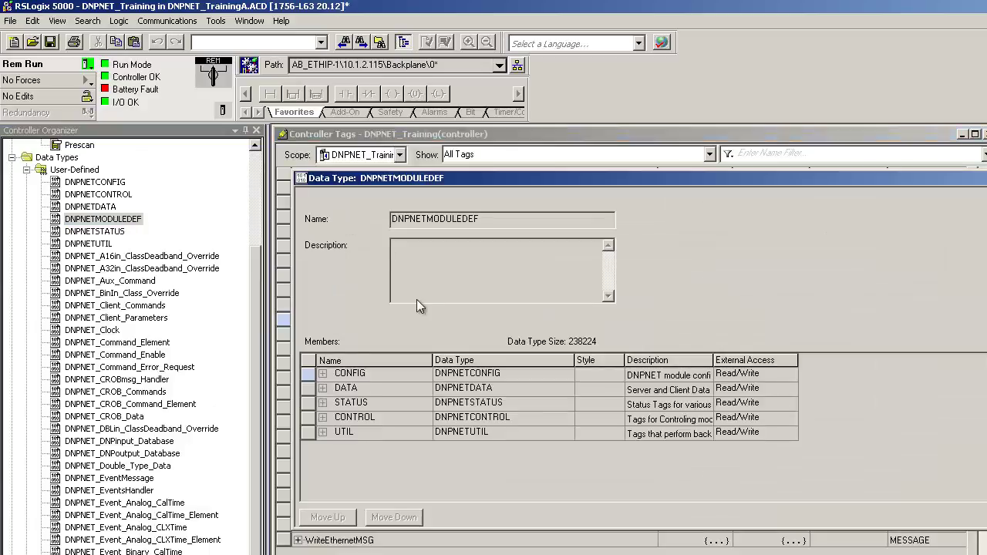
click(323, 374)
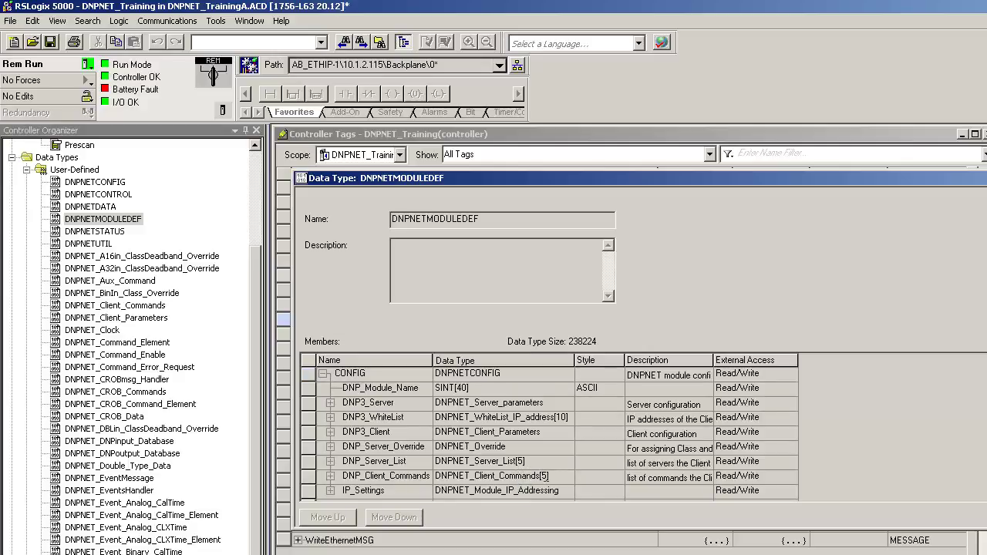
double_click(542, 476)
key(ctrl+Tab)
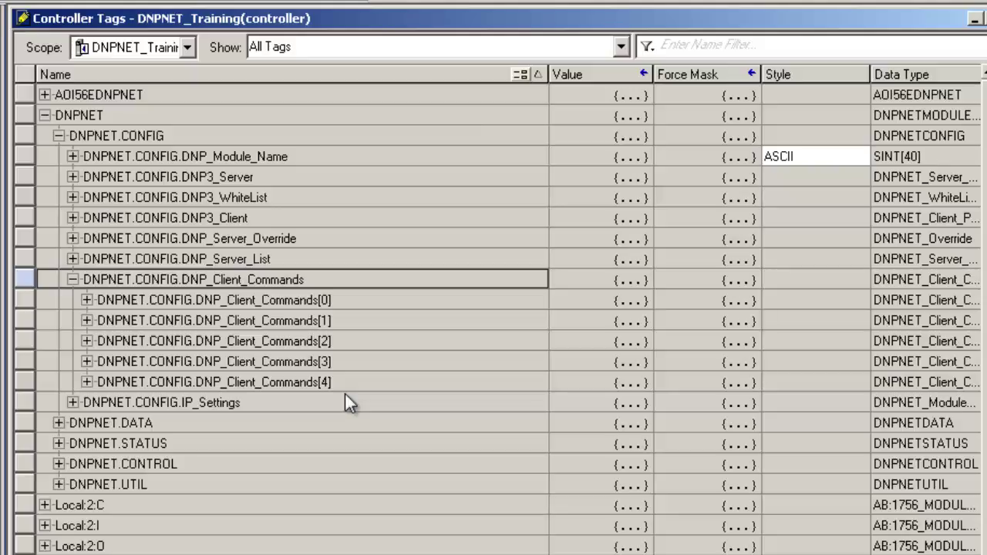
Expand DNP_Client_Commands[0], show its Port_Flags in Decimal style, and set Port_Flags to 6.
click(87, 300)
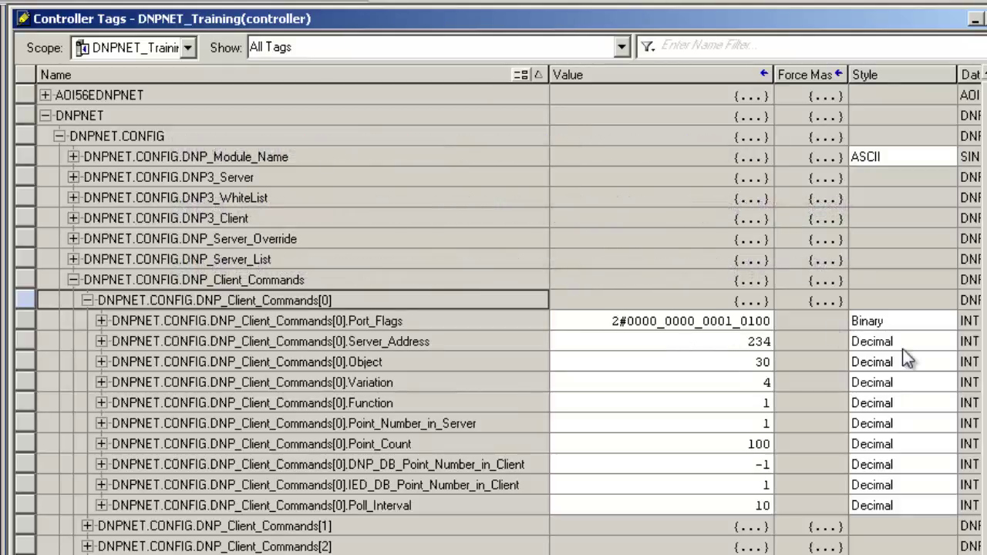
click(899, 322)
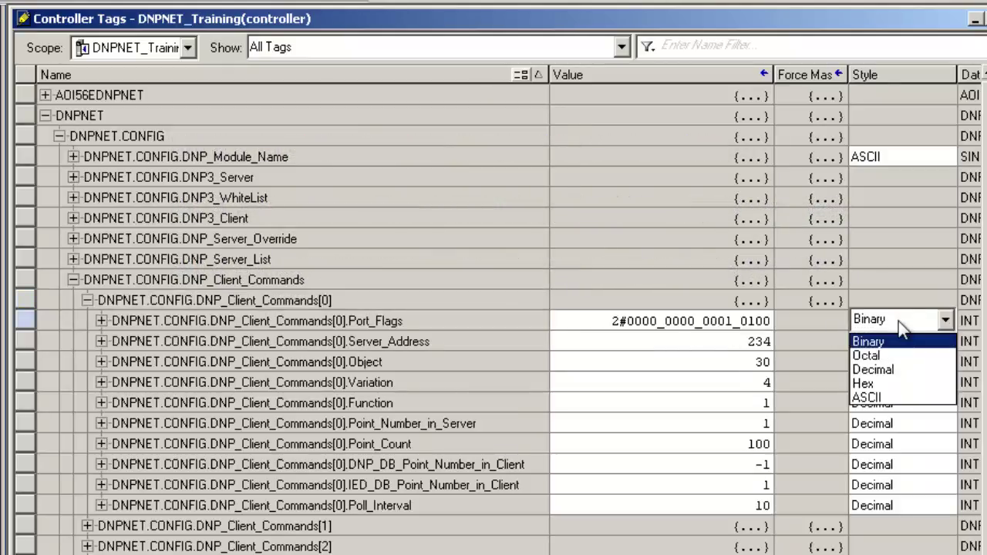
click(887, 370)
click(766, 320)
double_click(760, 320)
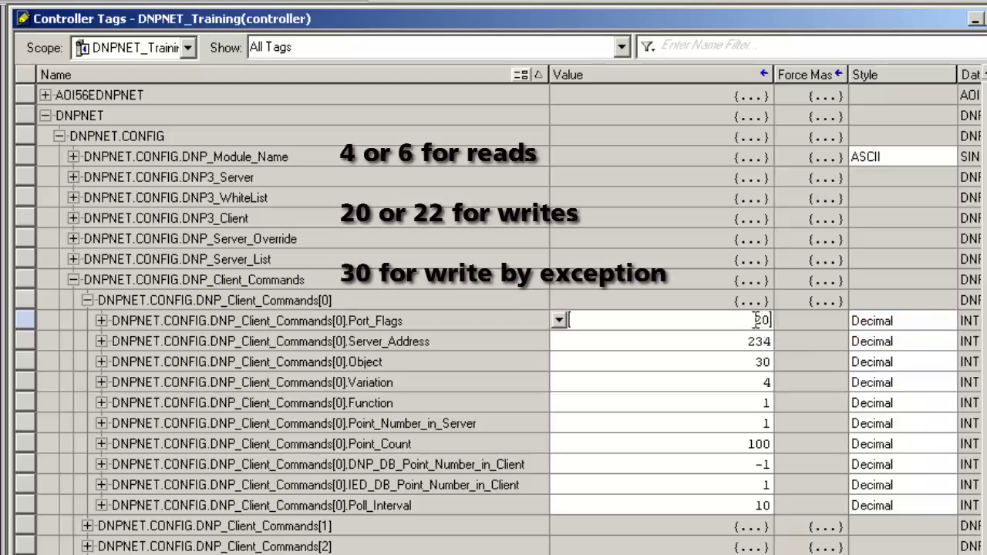
text(6)
key(Return)
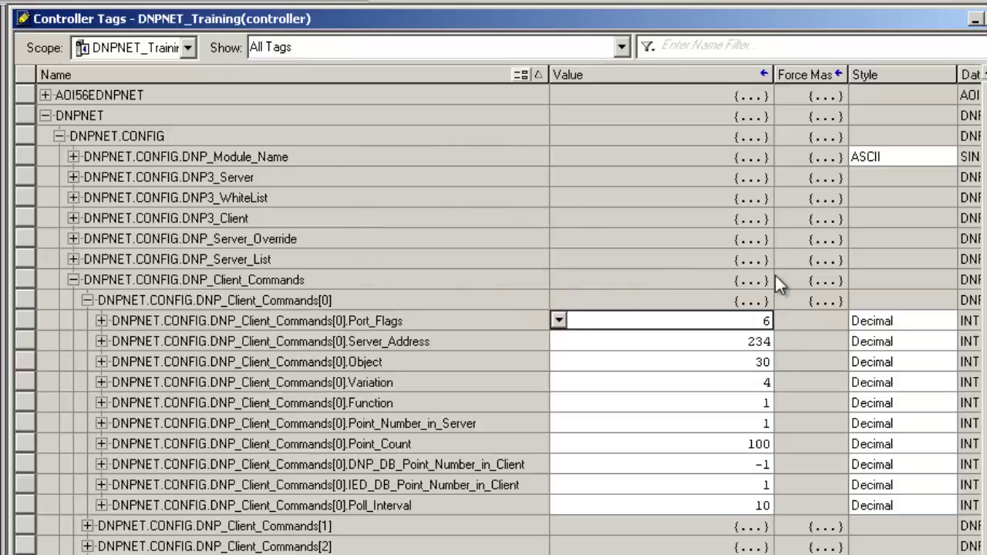
Set Server_Address to 210, Object to 1 and Variation to 1 in DNP_Client_Commands[0].
click(759, 344)
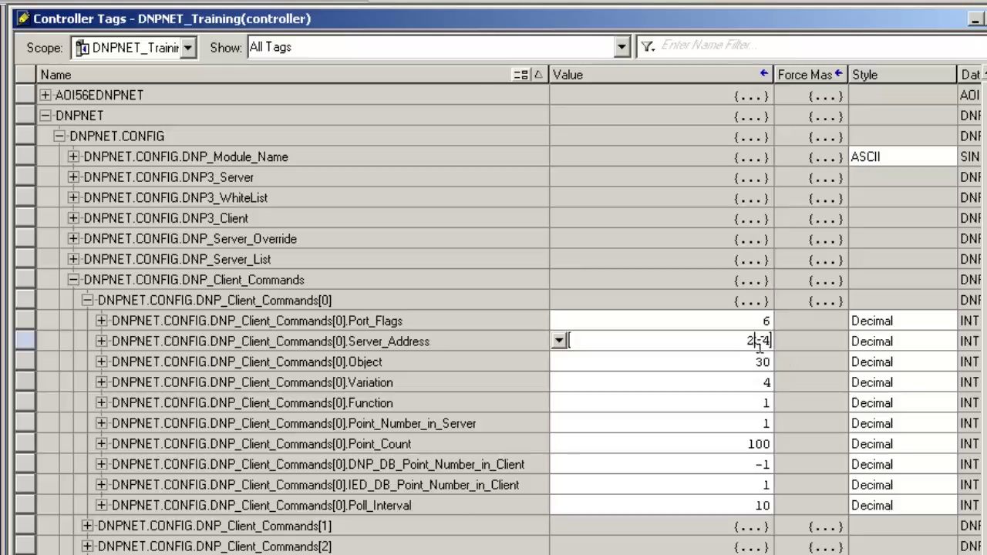
drag(754, 341, 776, 345)
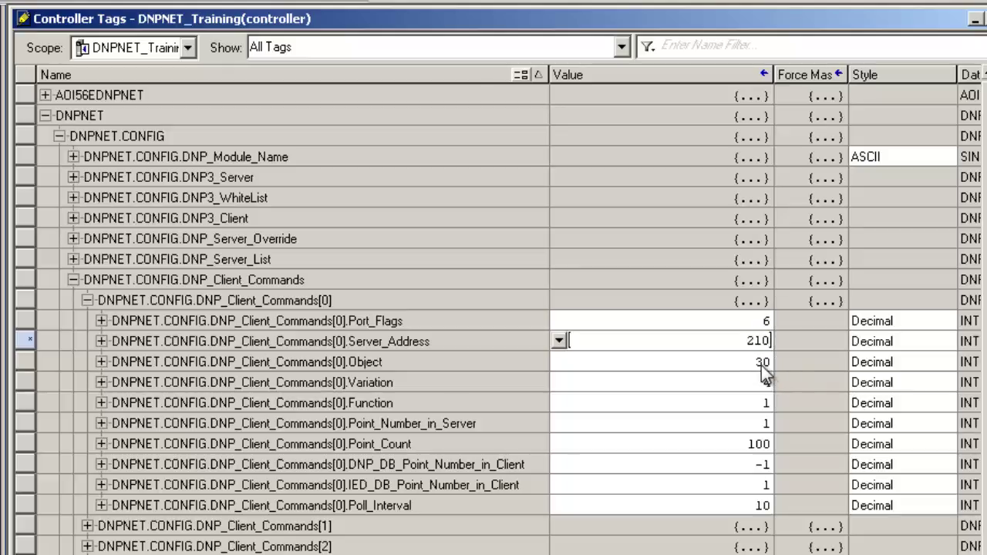
click(761, 365)
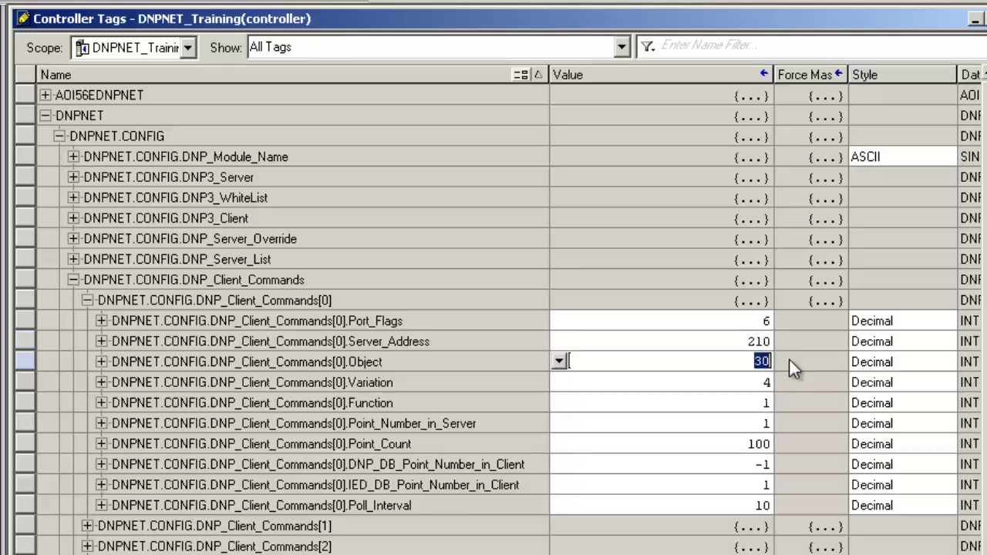
text(1)
click(758, 383)
text(1)
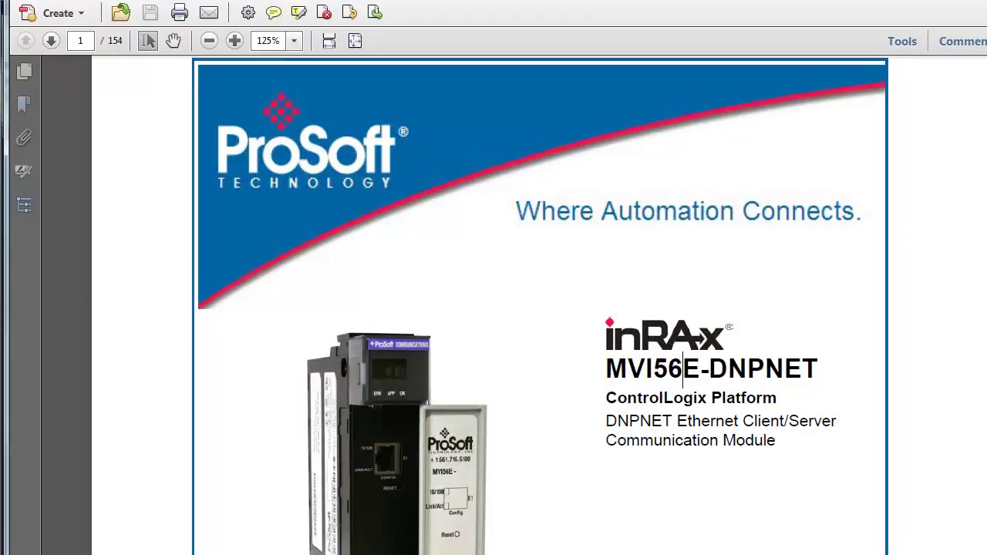
Switch to the MVI56E-DNPNET PDF manual and examine the object and variation table in section 5.7, DNPNET Subset Definition - Server.
scroll(540, 308, down, 10)
scroll(539, 308, down, 20)
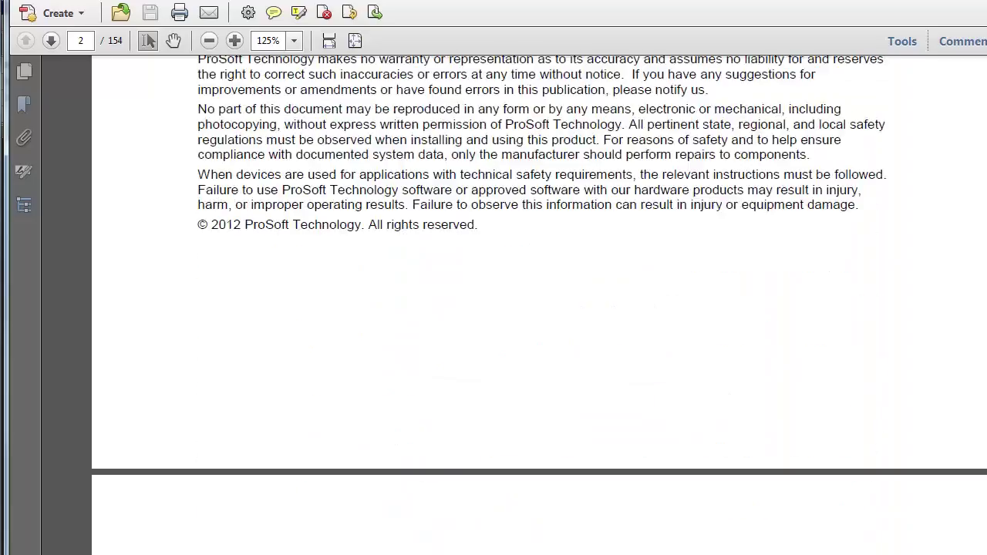
scroll(710, 326, down, 10)
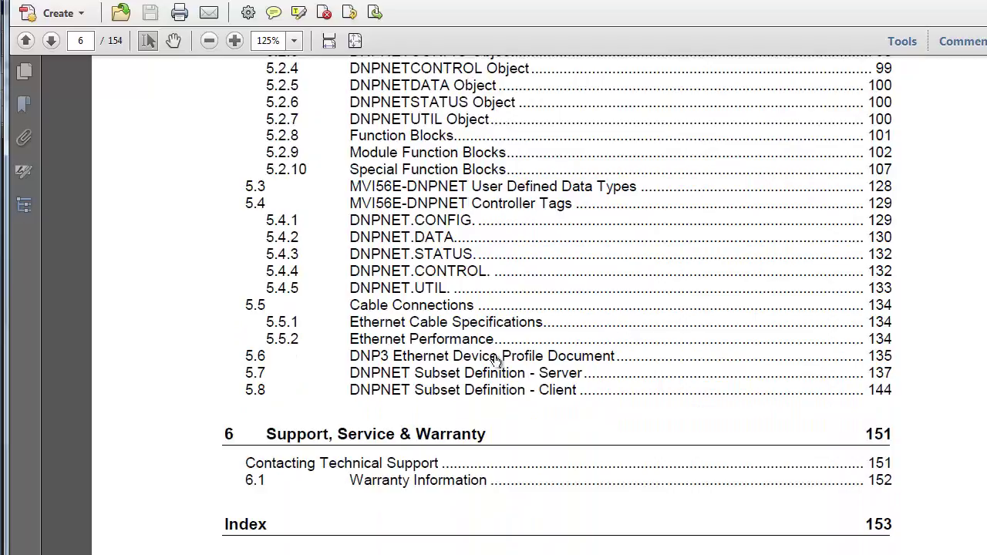
click(392, 375)
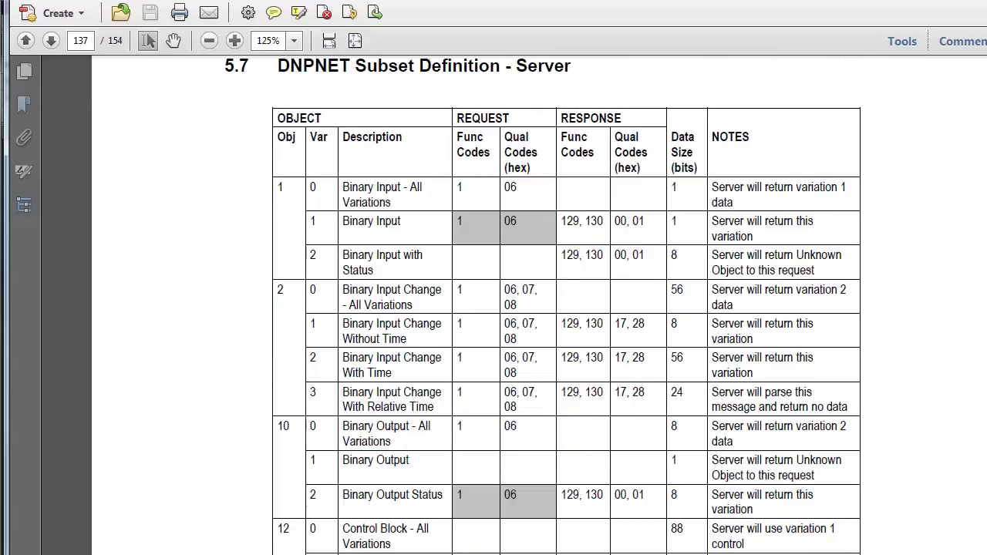
scroll(567, 309, down, 5)
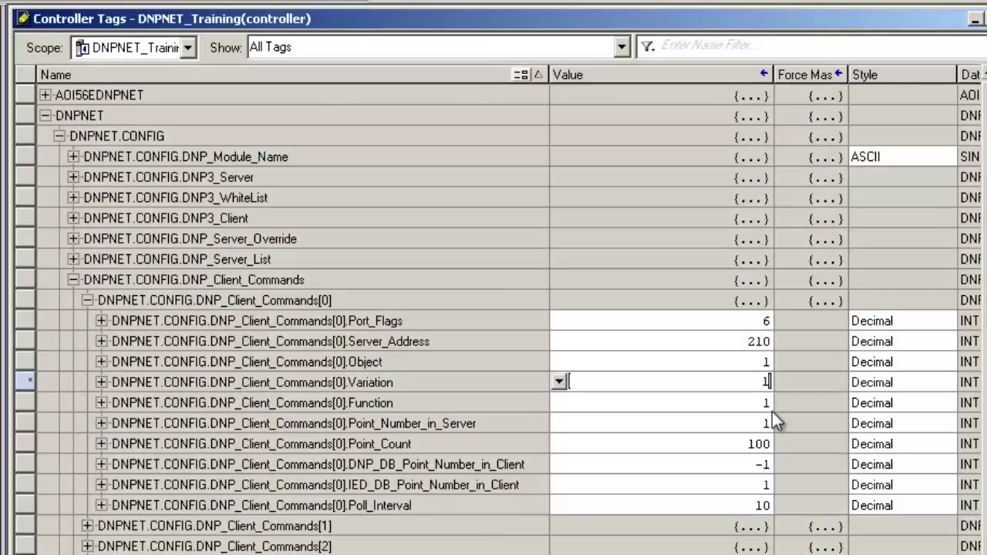
Return to the controller tags and set Point_Number_in_Server to 0 and Point_Count to 16 in DNP_Client_Commands[0].
click(771, 419)
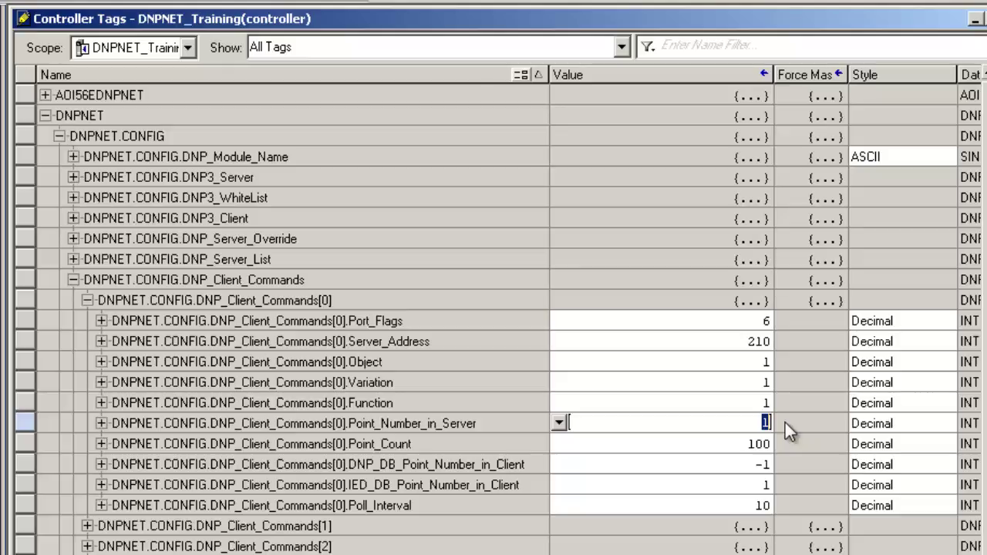
click(751, 448)
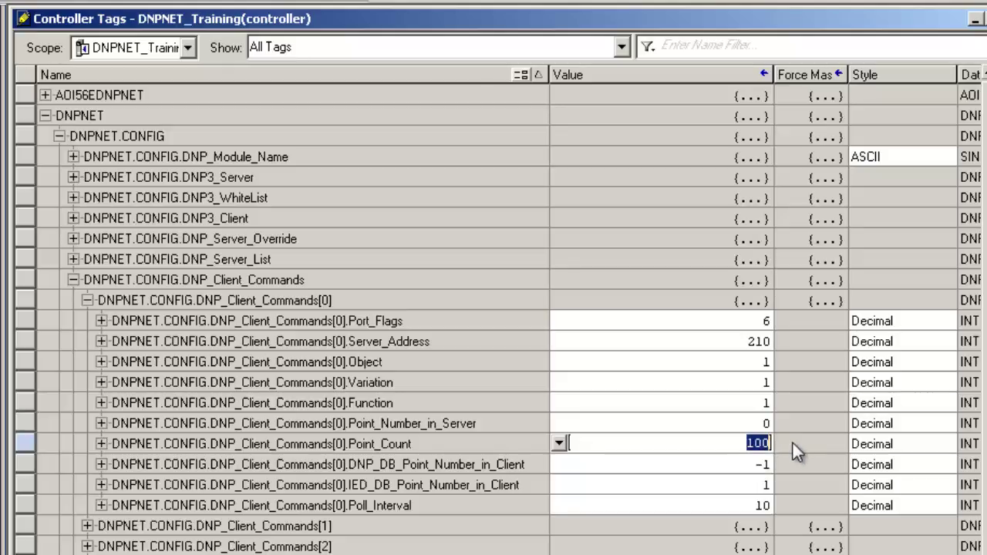
text(16)
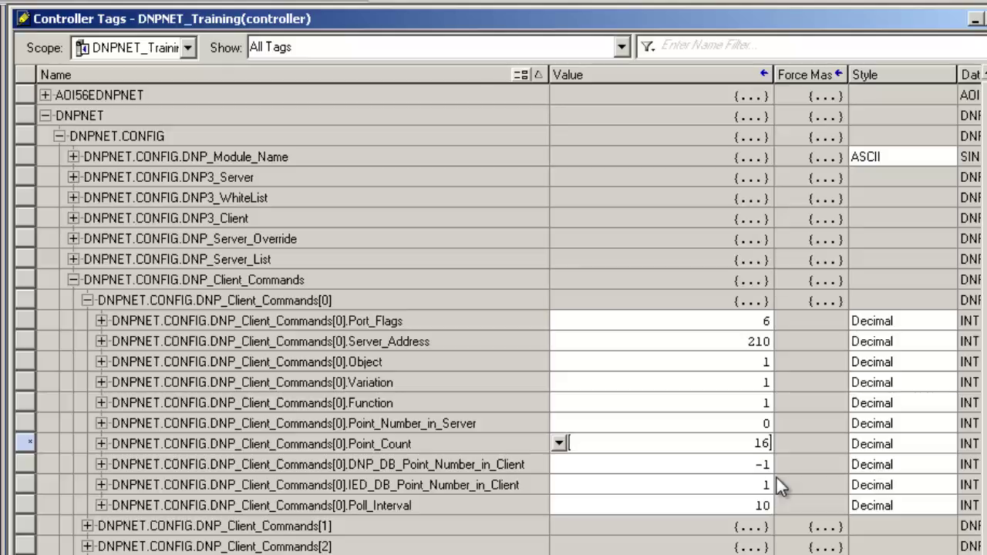
Set IED_DB_Point_Number_in_Client to 0 and Poll_Interval to 2 in DNP_Client_Commands[0].
click(774, 485)
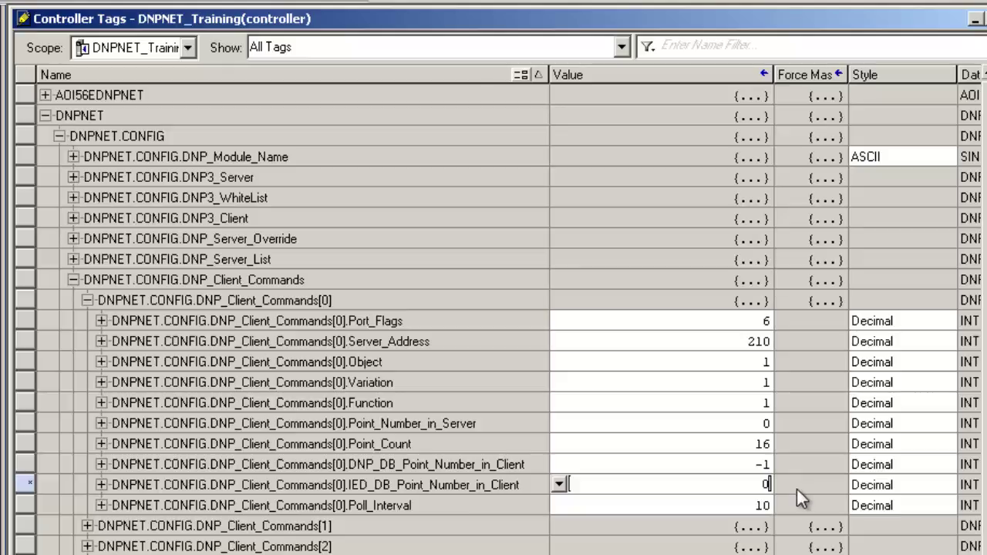
click(771, 508)
double_click(758, 506)
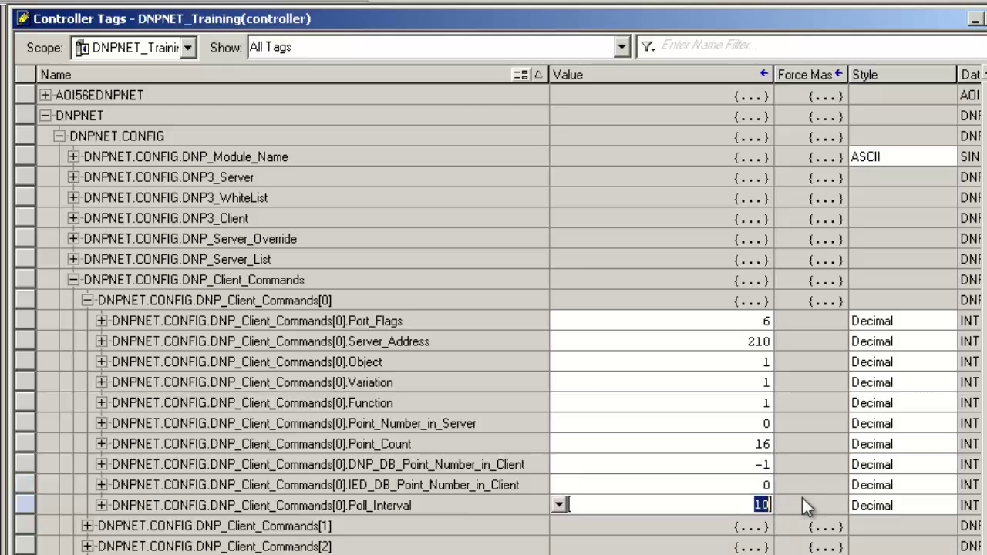
text(2)
click(811, 493)
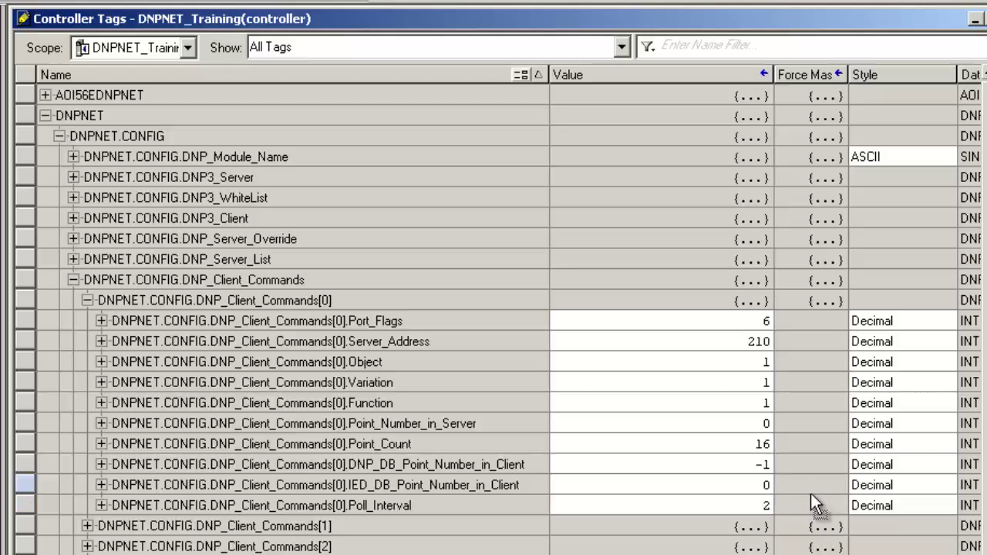
Trigger a warm boot of the module by setting DNPNET.CONTROL.WarmBoot to 1.
scroll(811, 493, down, 2)
scroll(811, 494, down, 1)
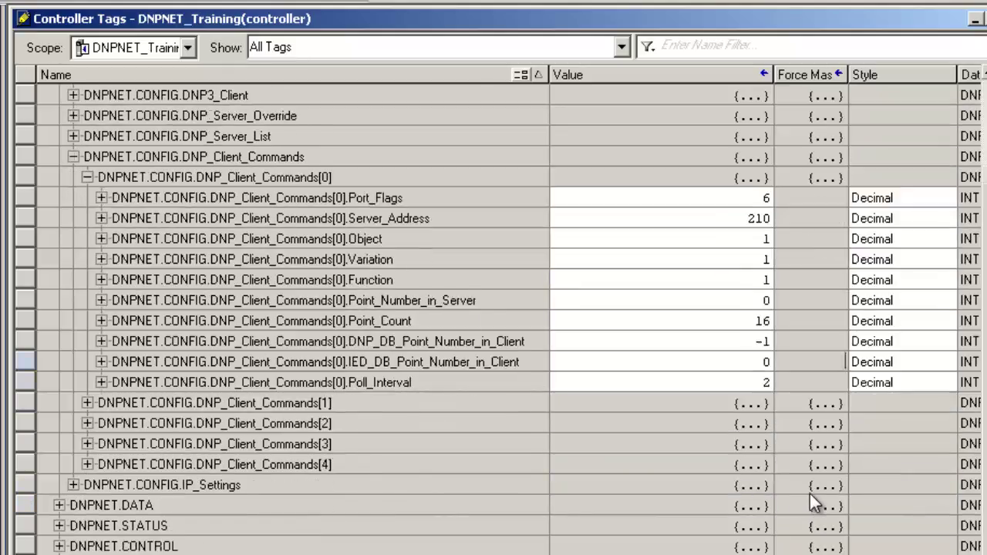
click(59, 547)
scroll(733, 417, down, 2)
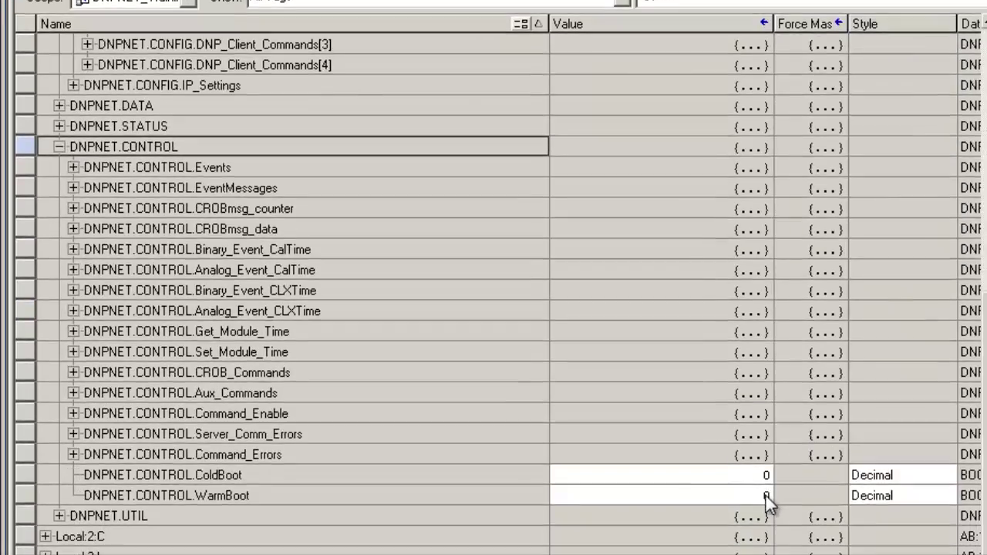
click(766, 546)
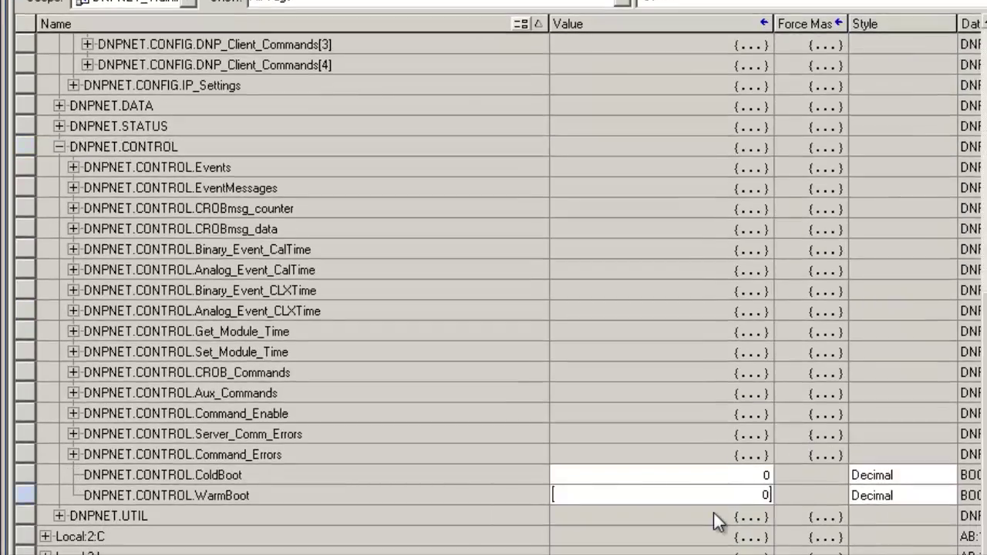
text(1)
key(Return)
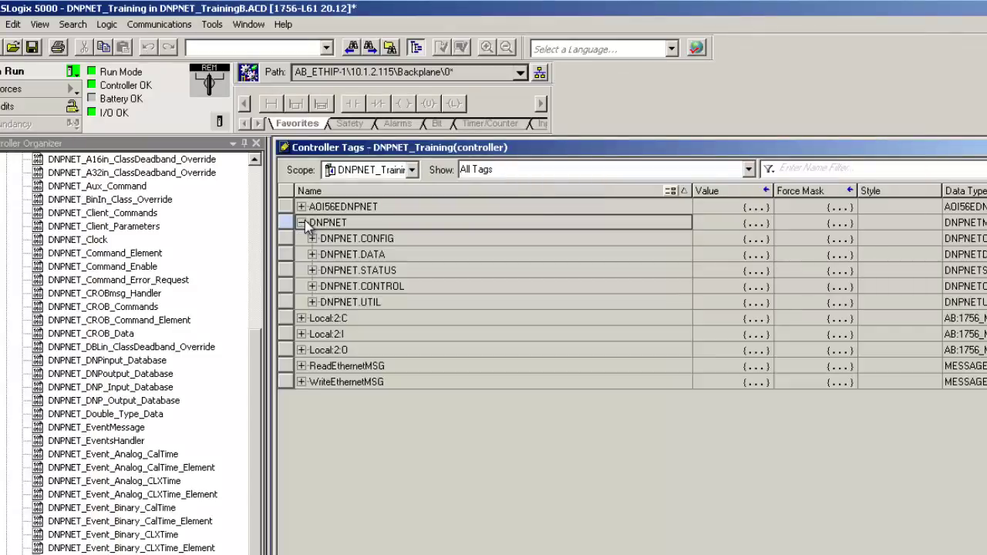
Examine the received binary data under DNPNET.DATA.IEDin.Binary, including the individual bits of Binary[0].
click(312, 254)
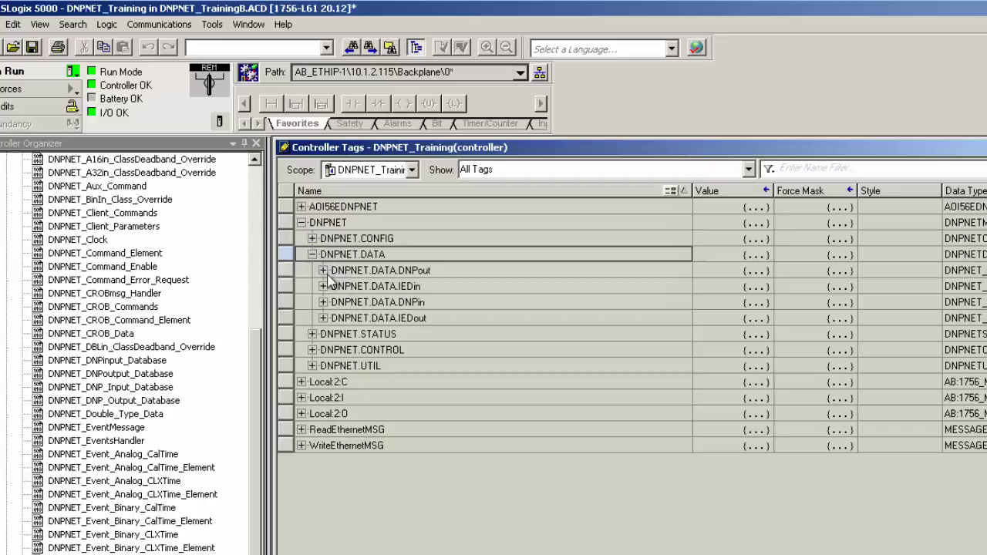
click(323, 285)
click(334, 303)
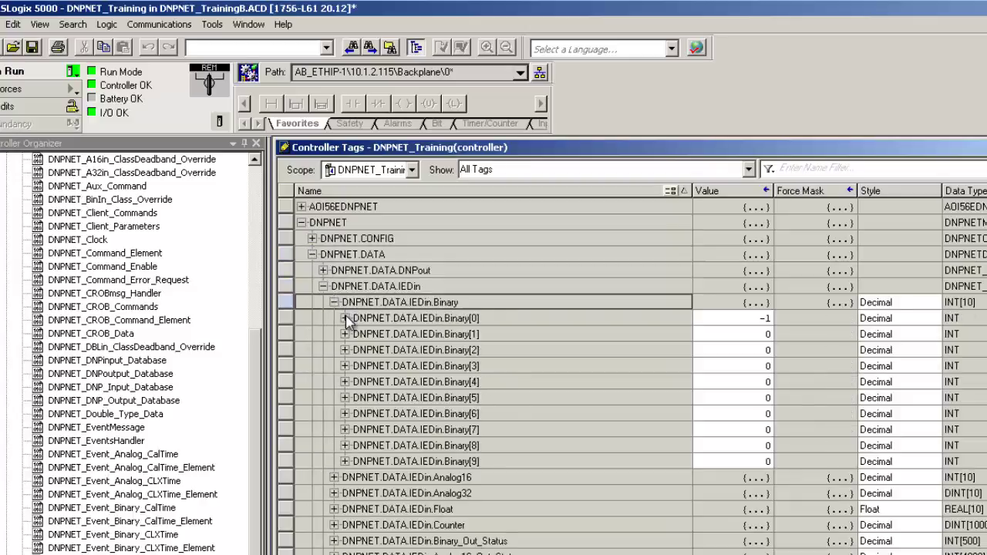
click(345, 318)
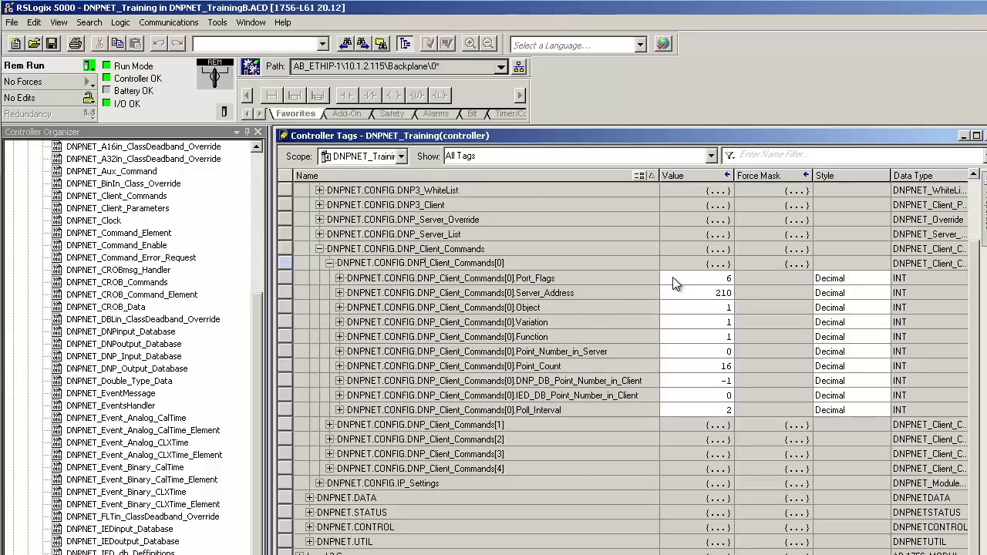
Set Object to 30 and Variation to 2 in DNP_Client_Commands[0].
click(726, 293)
click(728, 307)
double_click(728, 307)
text(30)
key(Return)
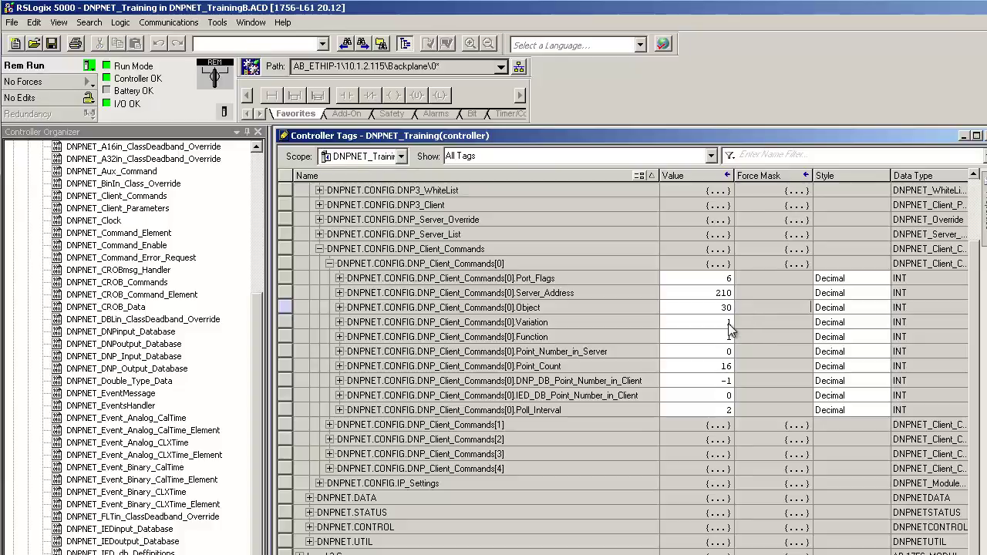
click(729, 324)
double_click(731, 322)
text(2)
click(746, 339)
Set Point_Number_in_Server to 12 and Point_Count to 4 in DNP_Client_Commands[0].
double_click(731, 351)
text(12)
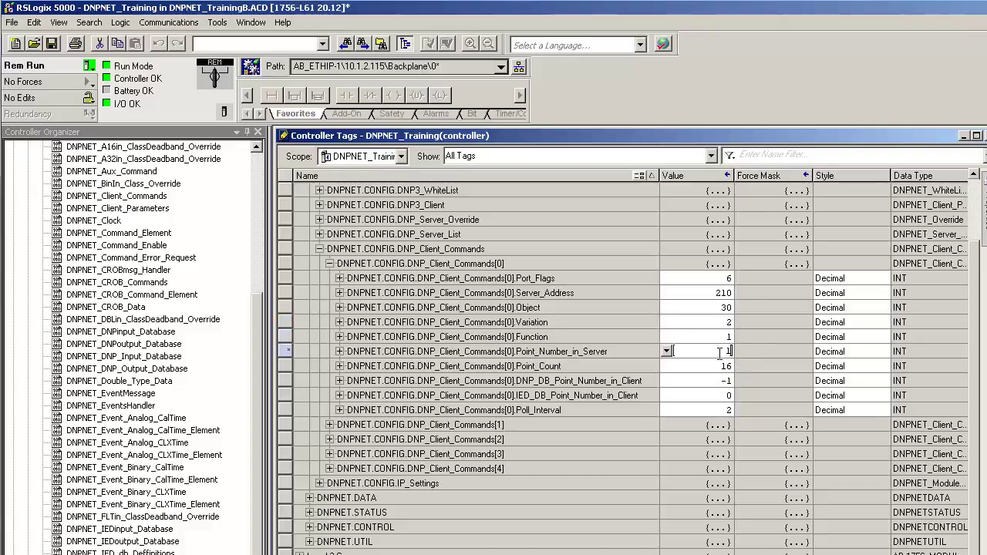
click(764, 357)
double_click(728, 366)
text(4)
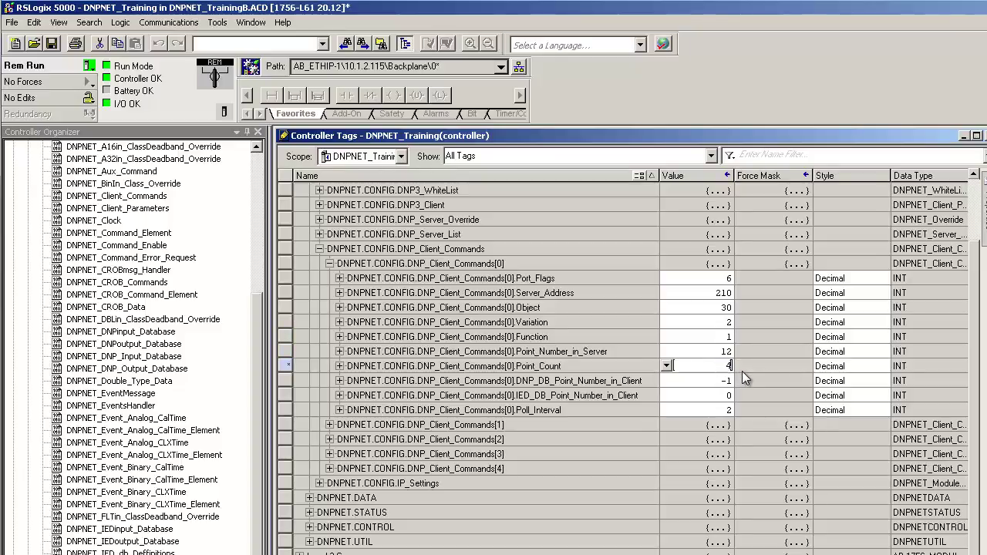
click(752, 365)
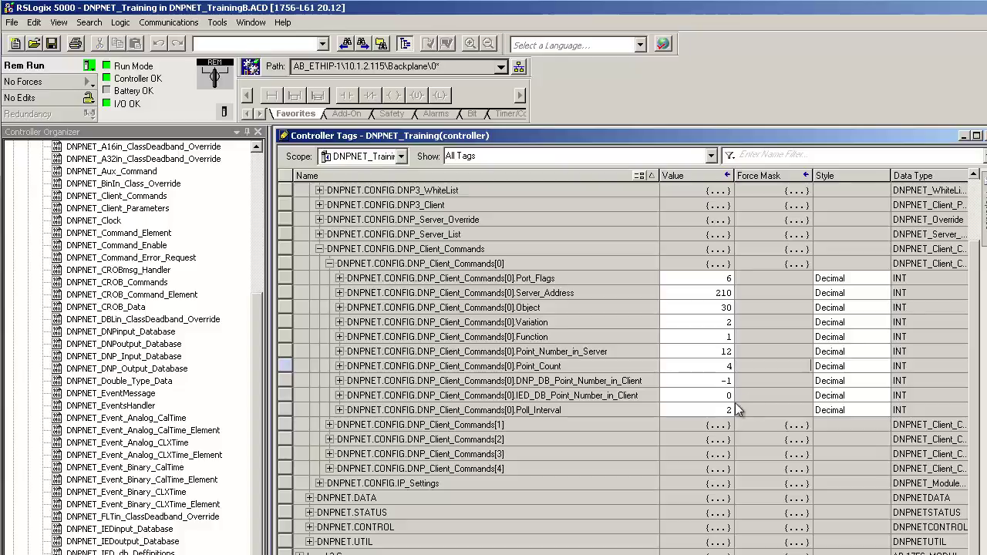
Review the Poll_Interval setting of DNP_Client_Commands[0].
double_click(730, 414)
click(748, 412)
scroll(749, 415, down, 1)
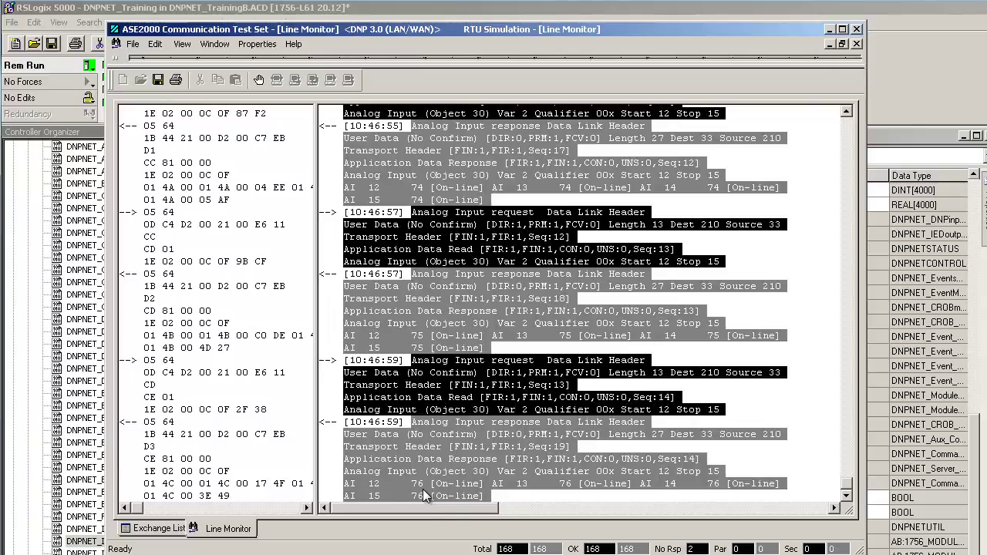
Switch from the ASE2000 line monitor to RSLogix 5000 and examine the received values under DNPNET.DATA.IEDin.Analog16.
key(alt+Tab)
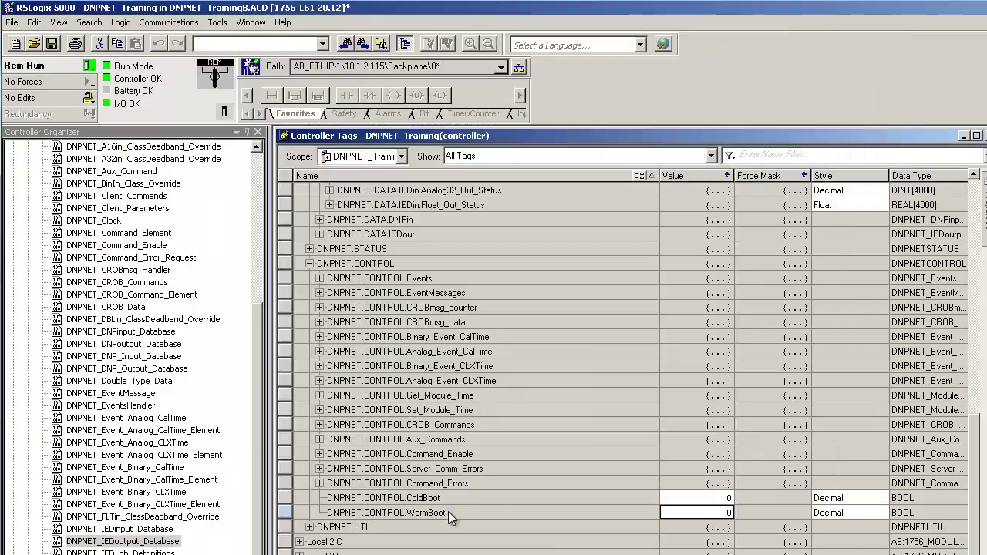
click(309, 264)
double_click(337, 394)
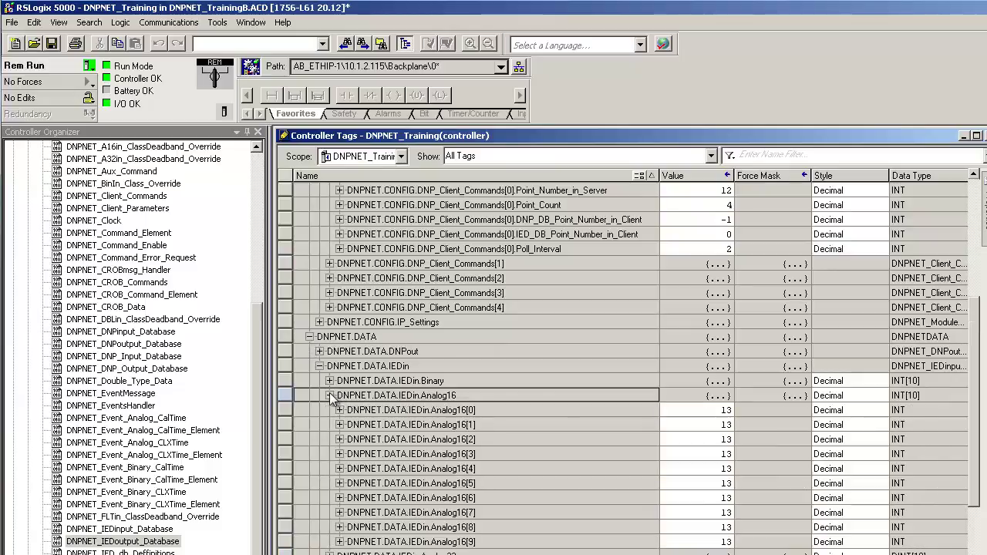
scroll(655, 425, down, 2)
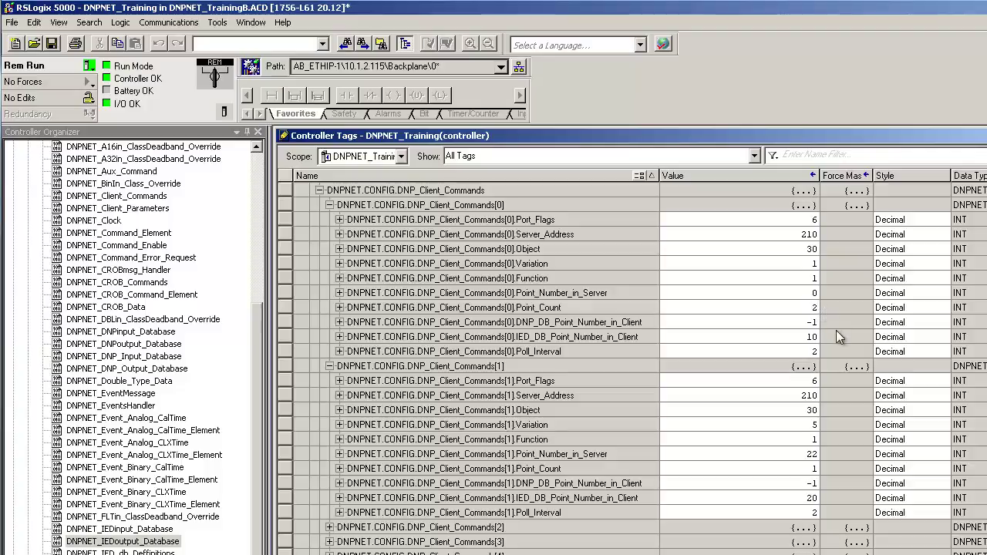
Review the IED database point of DNP_Client_Commands[0] and the server address, server point and IED database point of DNP_Client_Commands[1].
click(816, 342)
key(Left)
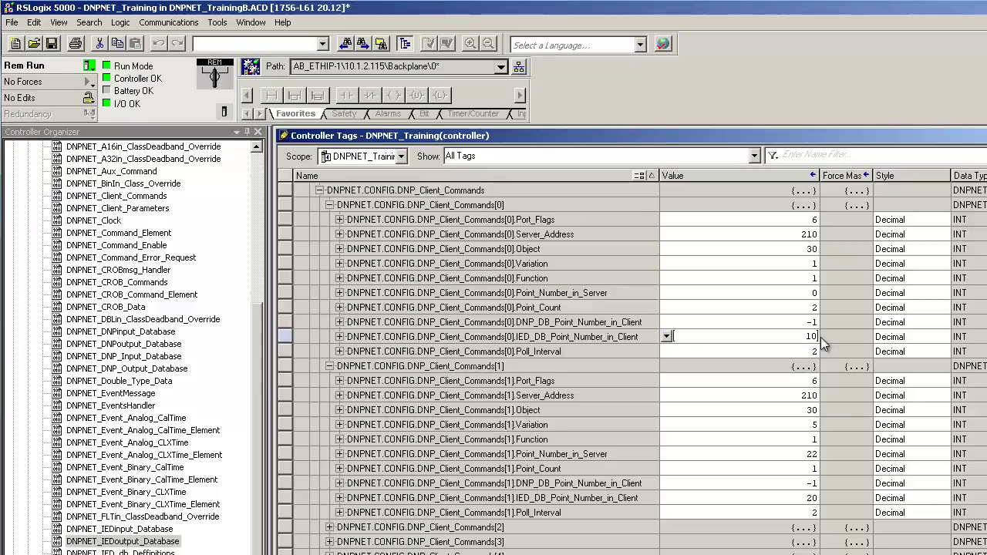
key(Right)
key(Down)
key(Down)
key(Down)
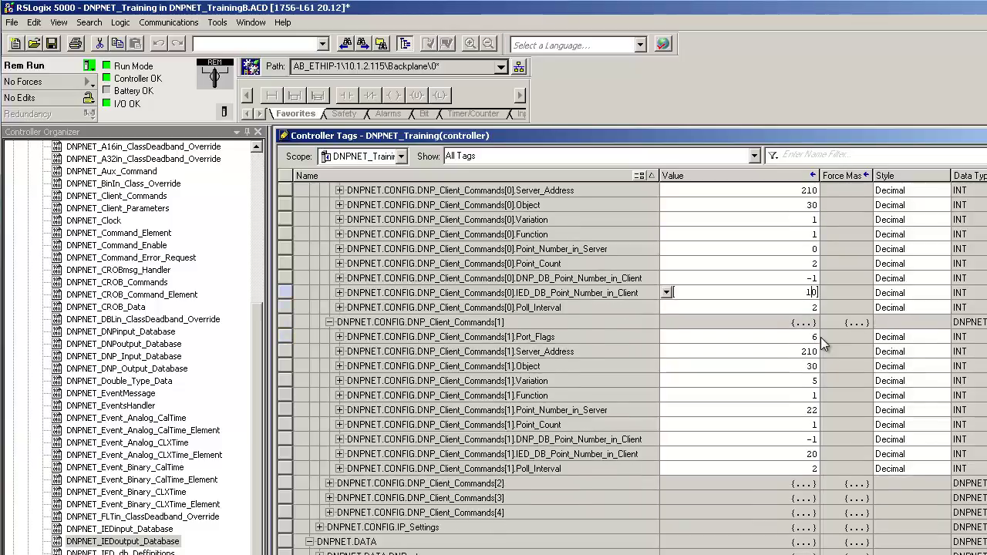
key(Down)
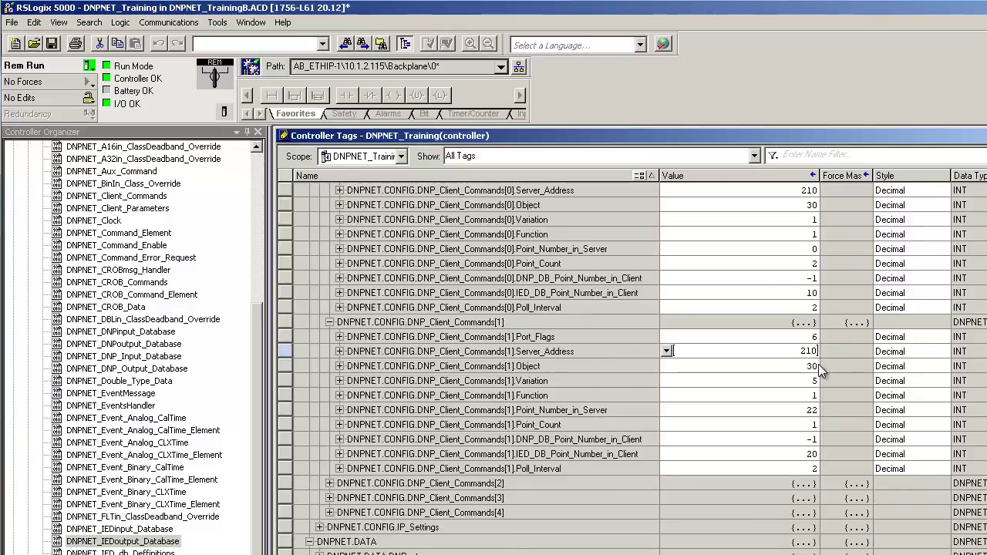
key(Left)
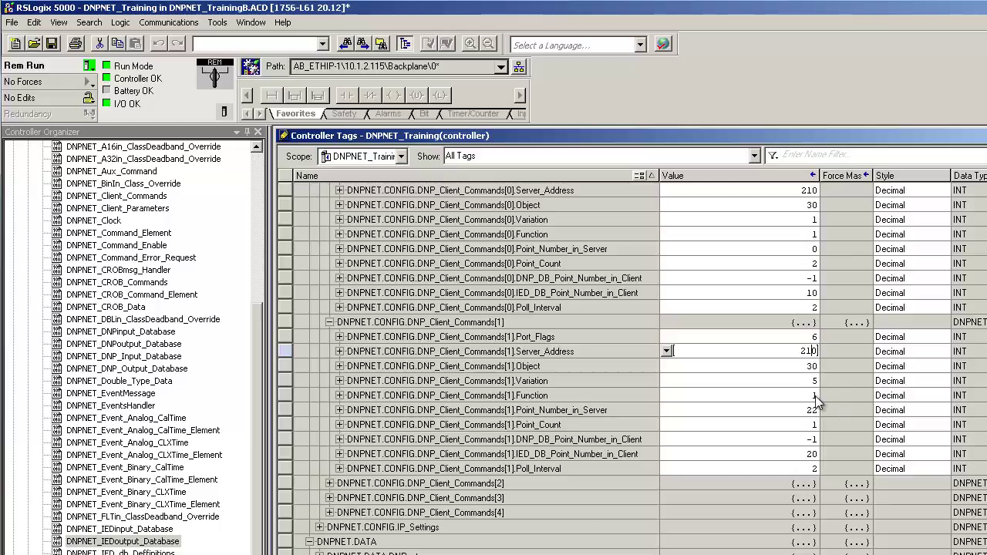
click(820, 411)
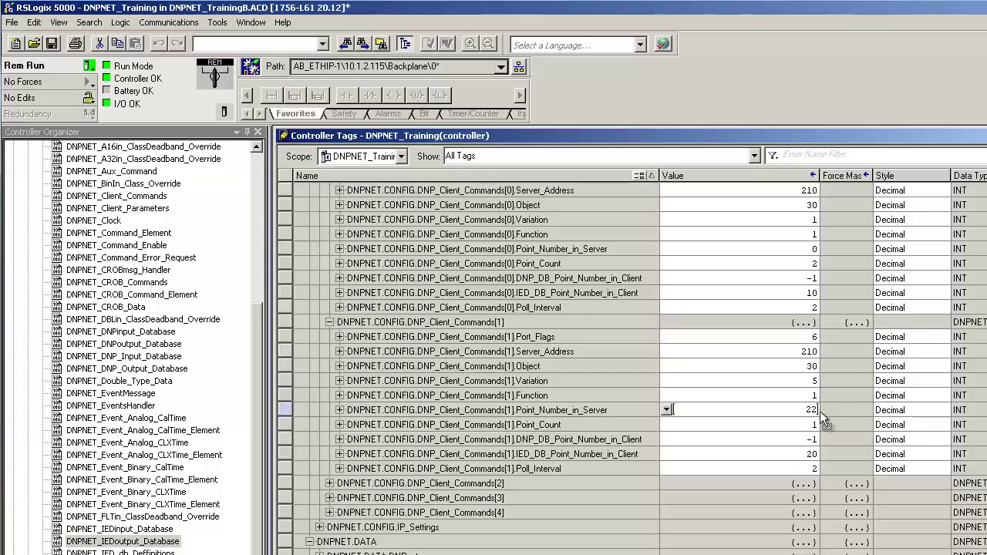
click(818, 456)
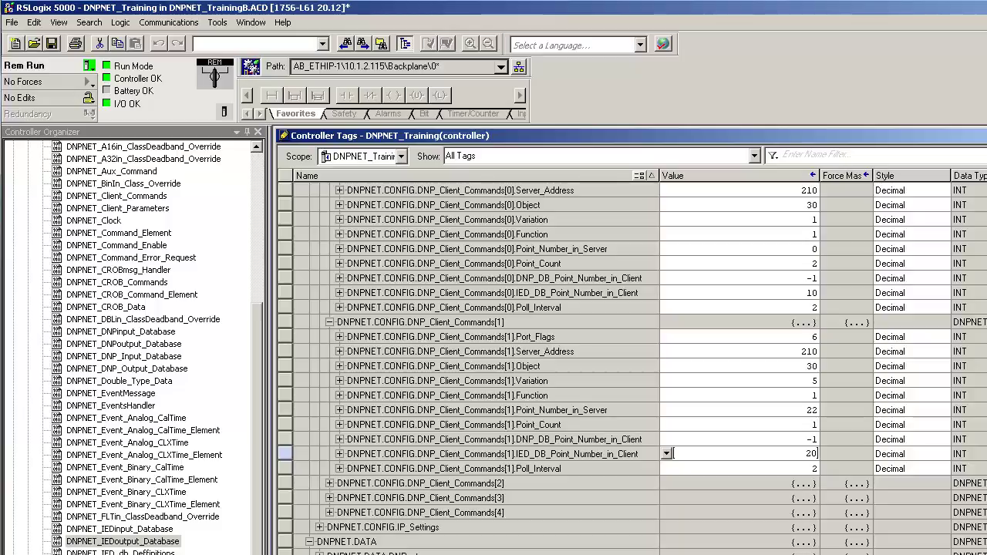
Switch to the ASE2000 Communication Test Set and examine the analog input 22 and analog input 0 responses in the line monitor.
key(alt+Tab)
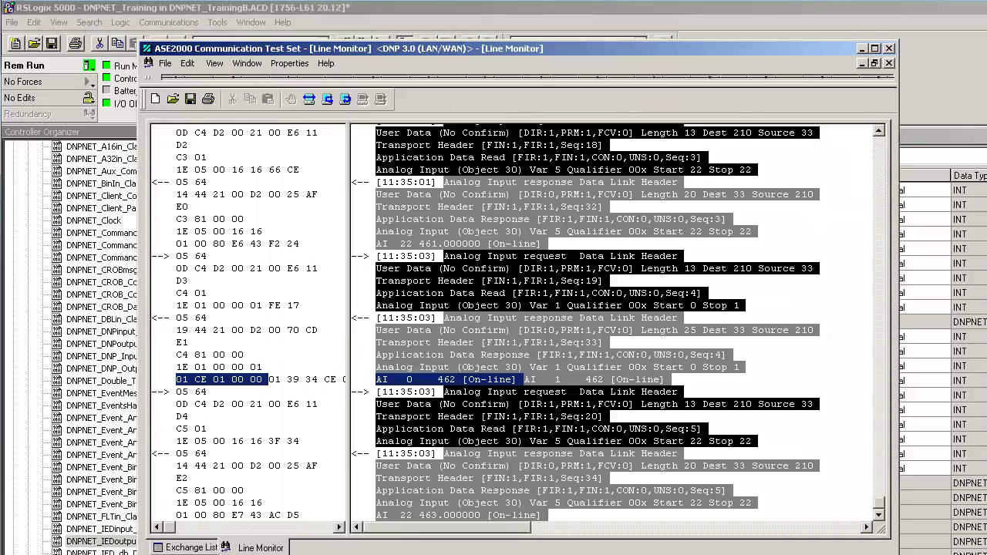
click(415, 245)
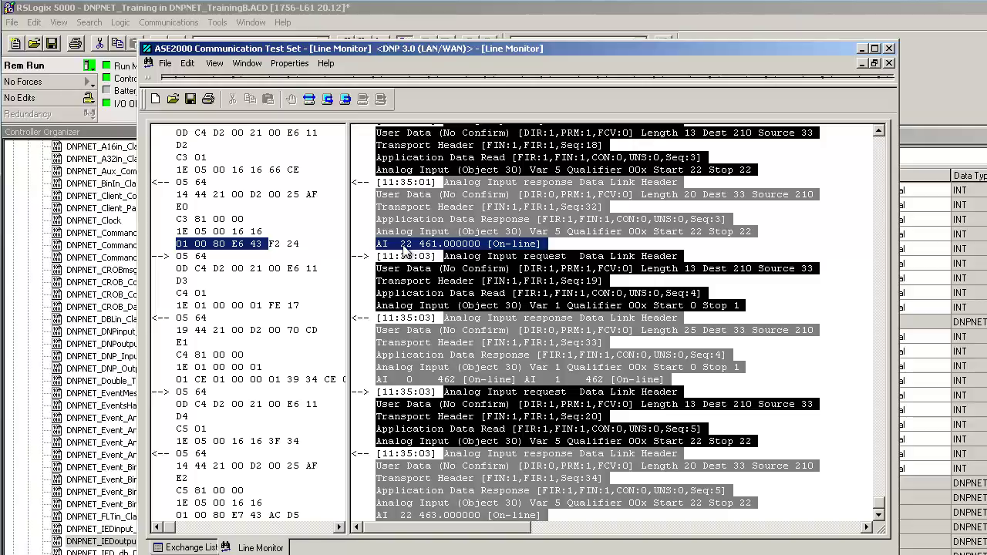
click(388, 382)
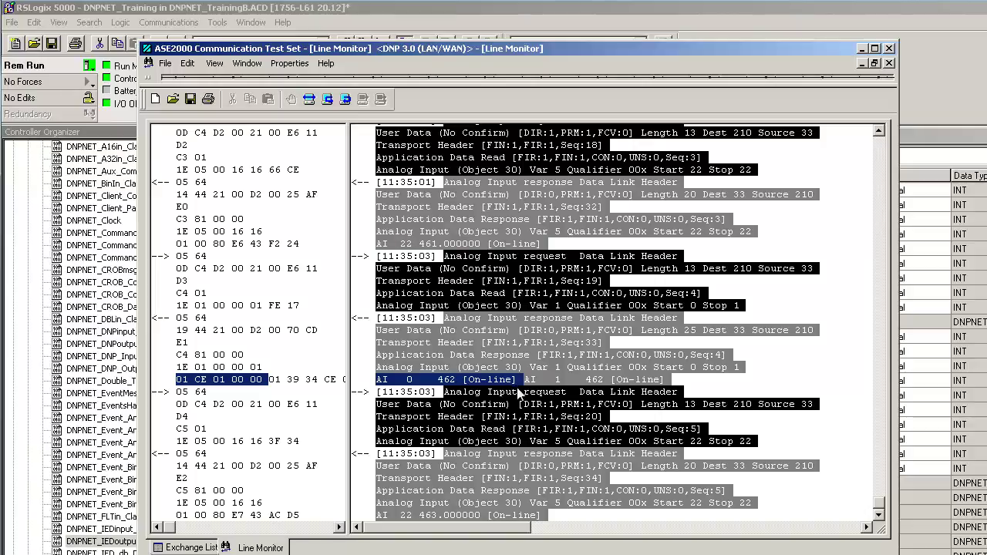
Switch back to RSLogix 5000 and examine the received values under DNPNET.DATA.IEDin.Analog32 and DNPNET.DATA.IEDin.Float.
key(alt+Tab)
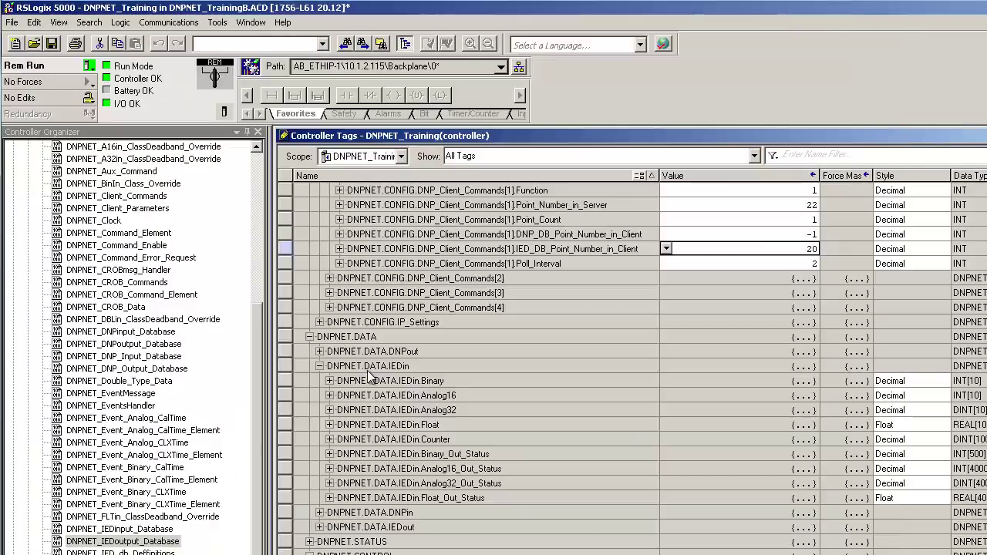
click(329, 410)
scroll(718, 347, down, 2)
scroll(717, 340, down, 3)
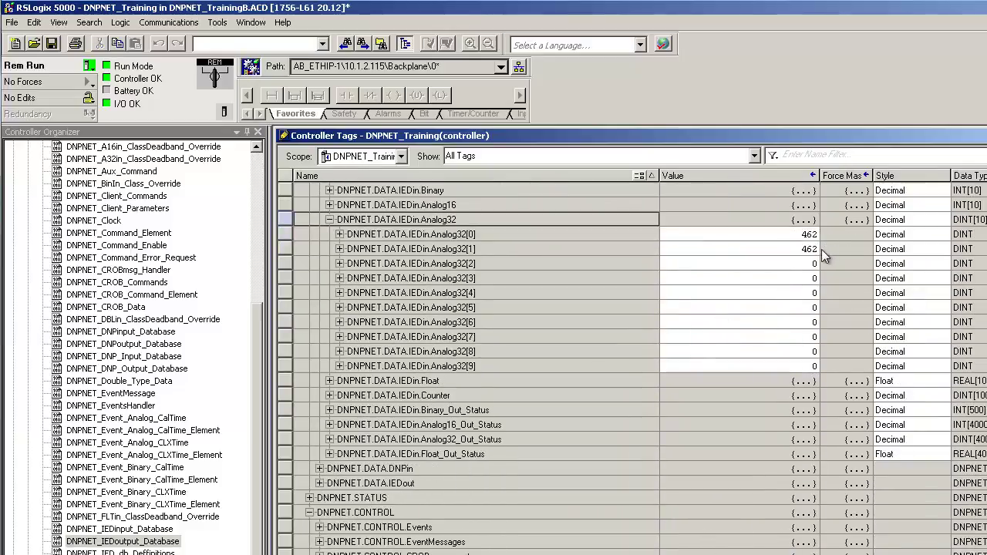
click(329, 381)
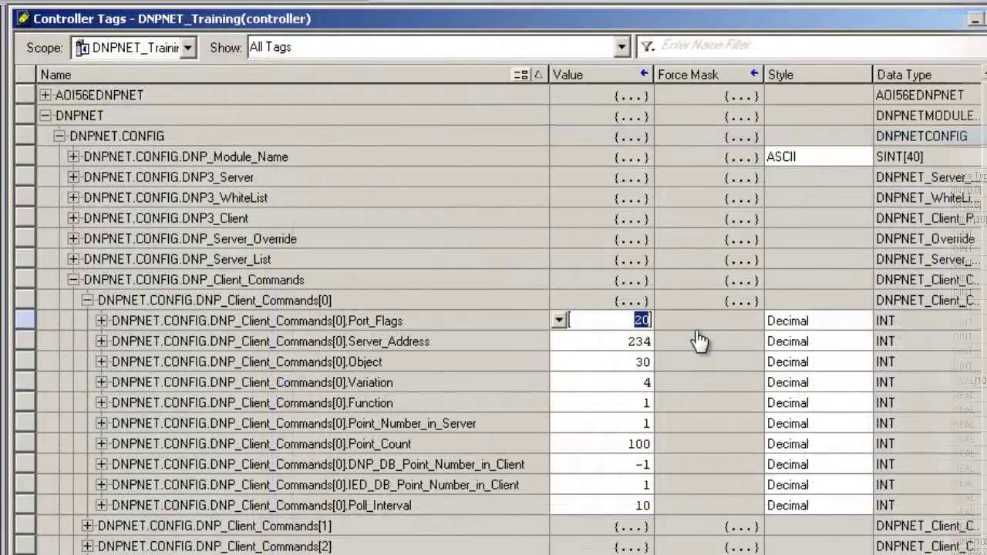
Set Port_Flags to 6 and Server_Address to 210 in DNP_Client_Commands[0].
text(6)
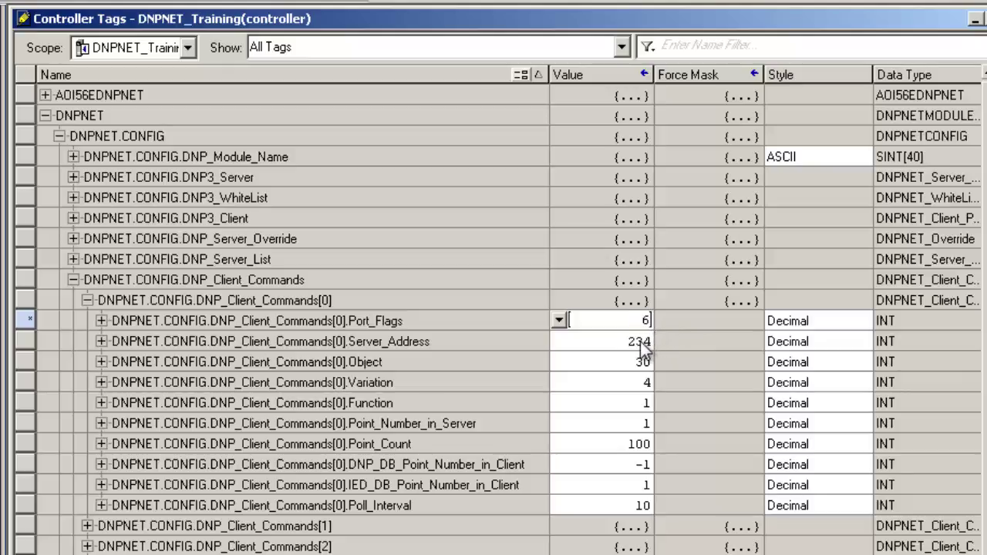
click(643, 344)
text(210)
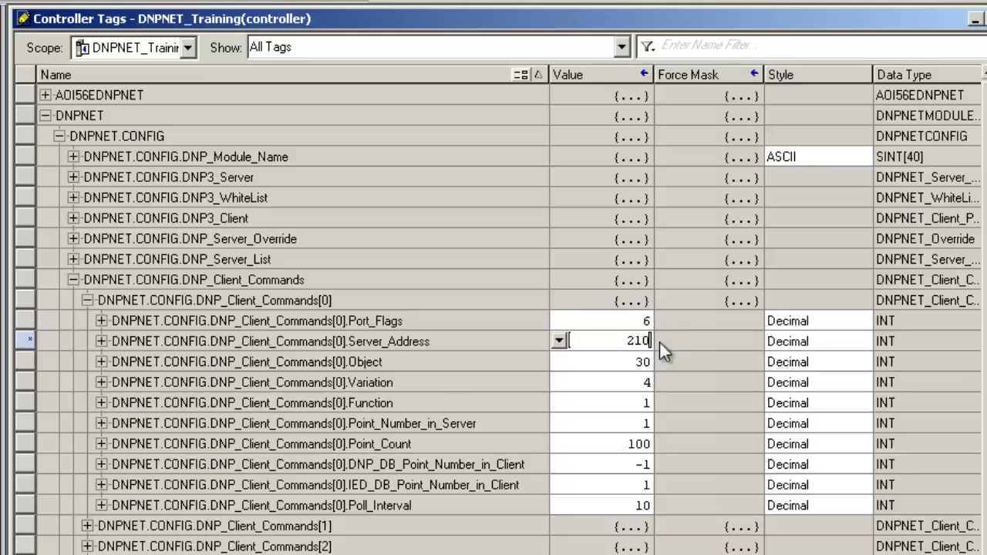
Set Object to 60 and Variation to 5 in DNP_Client_Commands[0].
click(644, 361)
double_click(637, 360)
text(60)
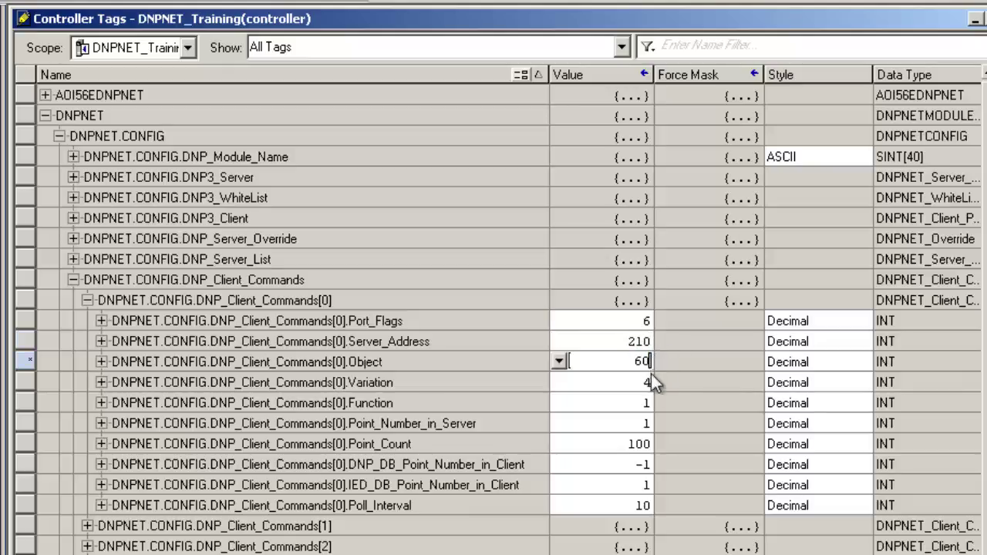
double_click(646, 381)
text(5)
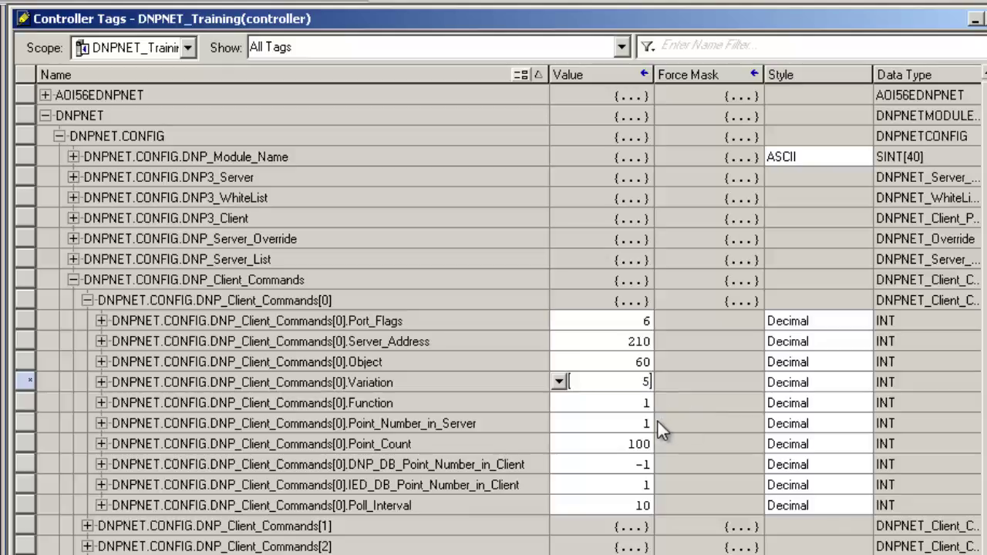
Keep Function at 1 and set Point_Number_in_Server to 0 and Point_Count to 1 in DNP_Client_Commands[0].
click(648, 402)
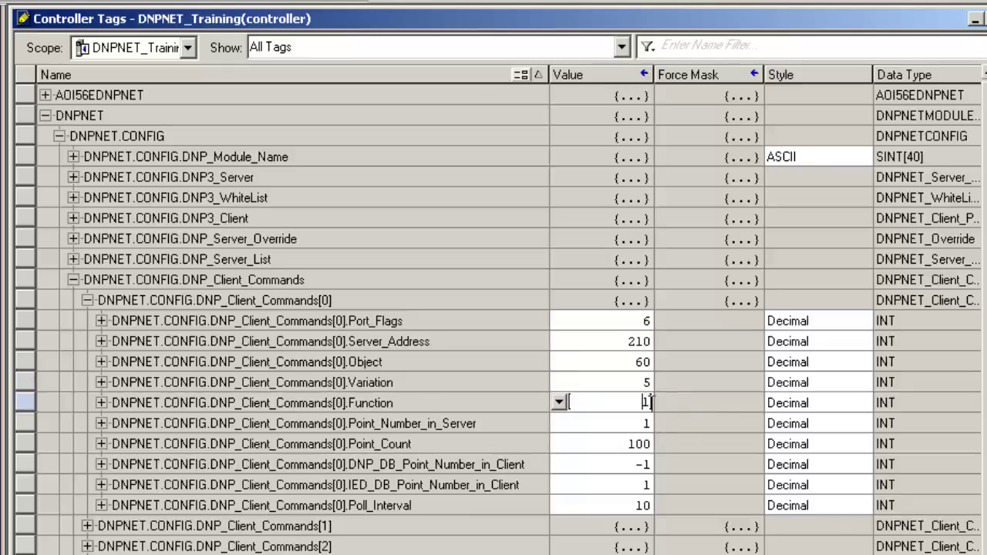
click(653, 423)
double_click(656, 425)
text(0)
double_click(639, 445)
text(1)
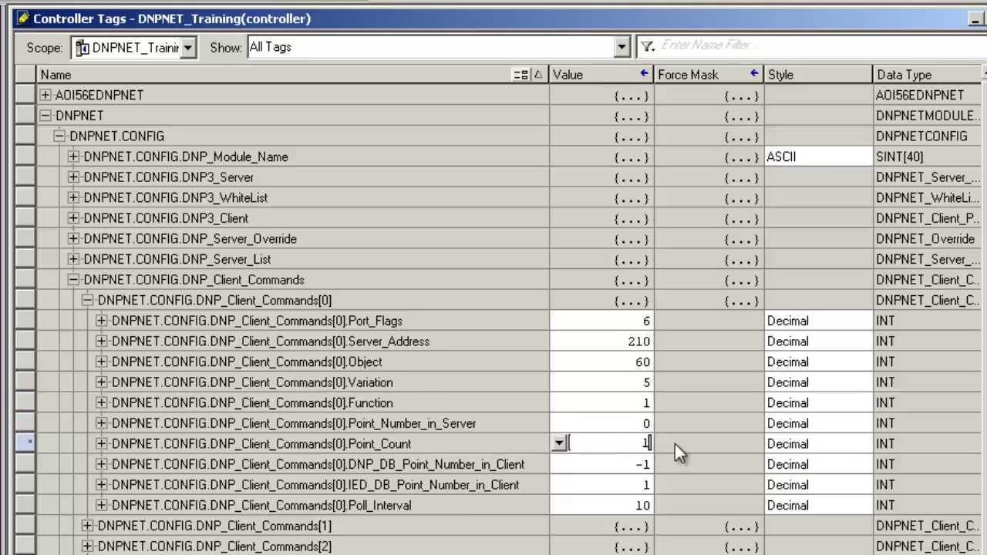
Set IED_DB_Point_Number_in_Client to 0 and Poll_Interval to 2 in DNP_Client_Commands[0].
click(646, 490)
double_click(667, 485)
text(0)
click(677, 503)
double_click(683, 503)
text(2)
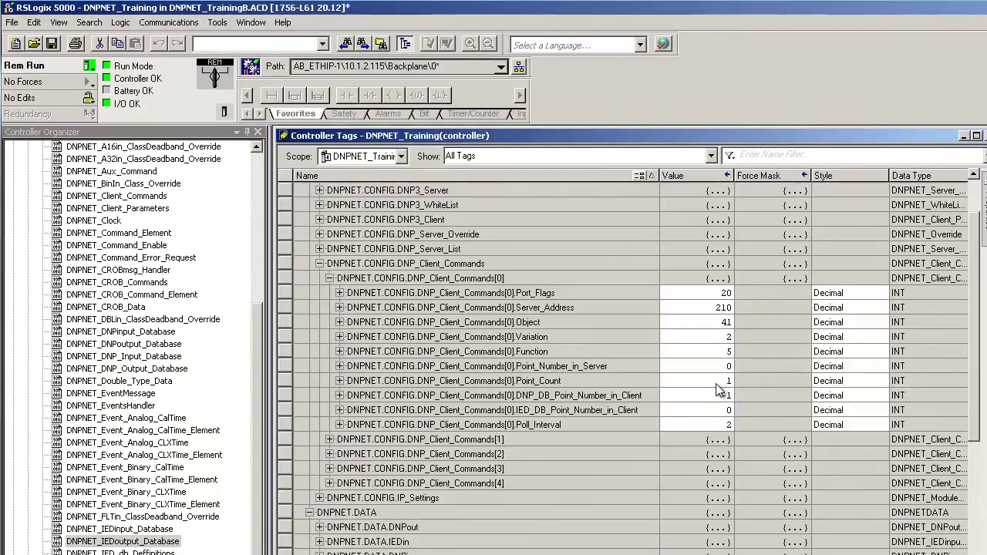
Review the analog output command in DNP_Client_Commands[0], from port flags and server address through object, variation, function and IED database point.
click(725, 308)
click(732, 296)
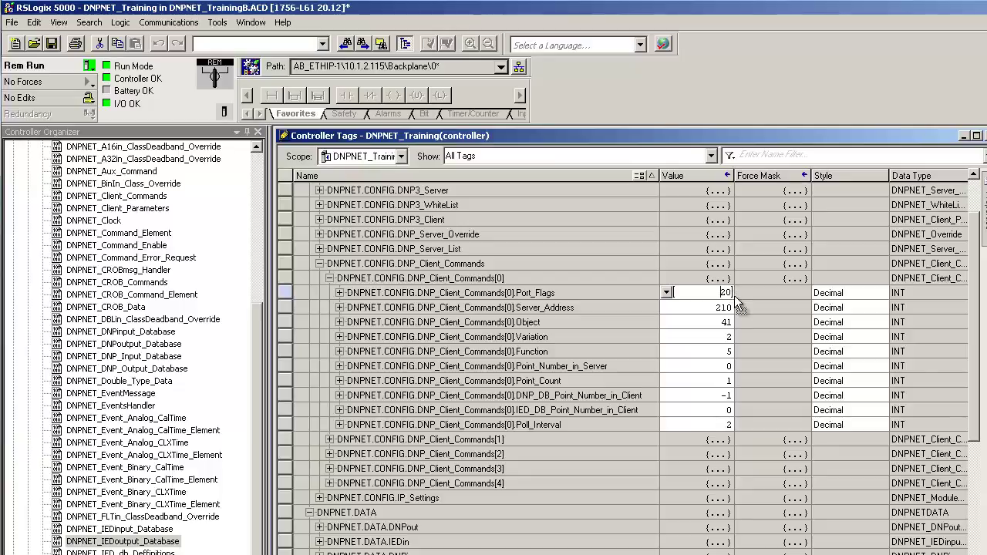
key(Return)
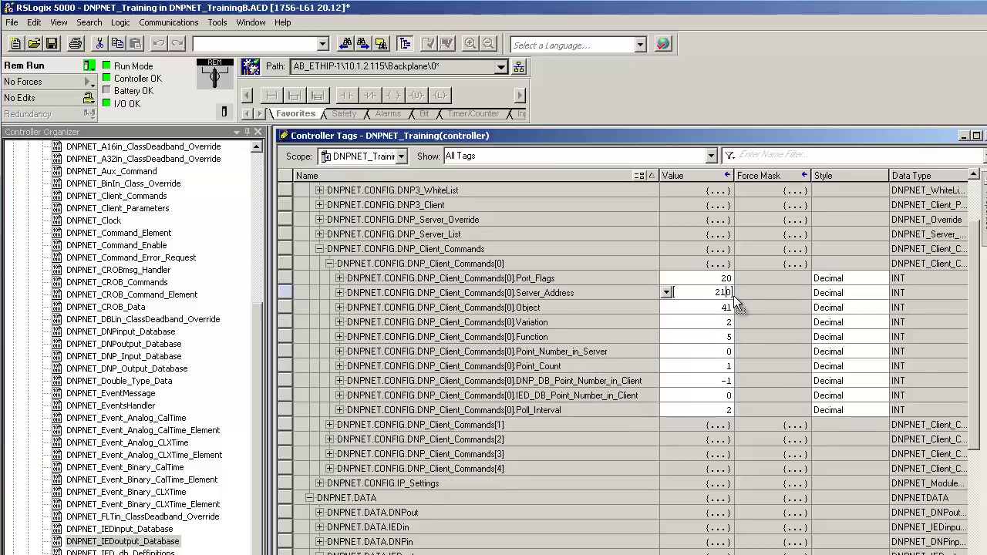
click(730, 309)
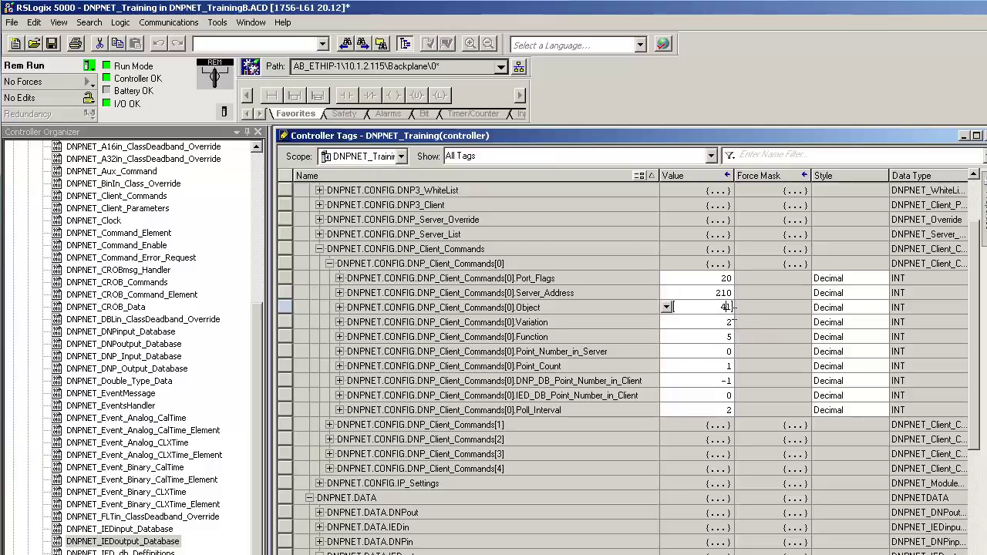
double_click(726, 307)
click(727, 330)
double_click(728, 337)
key(Return)
click(721, 395)
Set the first 16-bit analog output value, DNPNET.DATA.IEDout.Analog16[0], to 524.
scroll(339, 451, down, 1)
scroll(340, 452, down, 4)
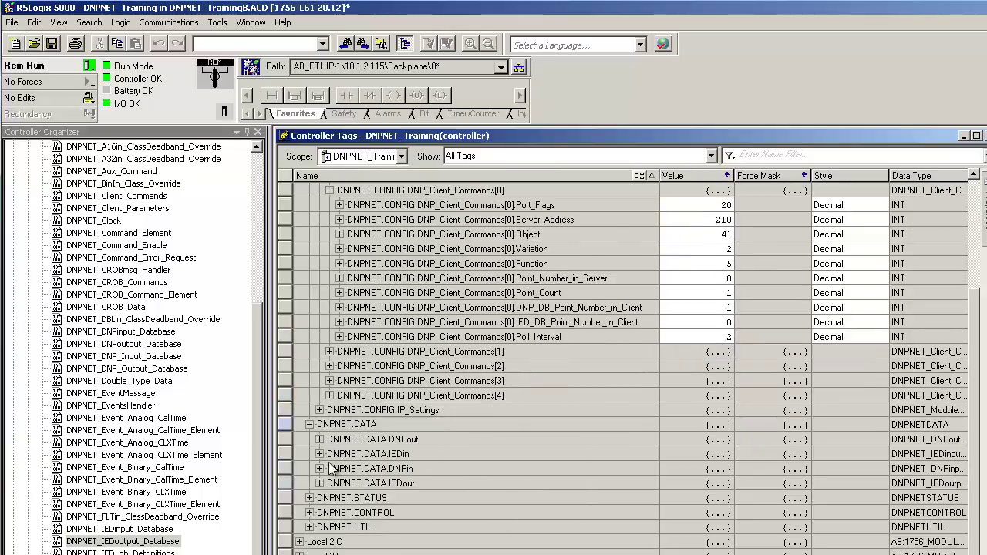
click(327, 484)
scroll(504, 428, down, 4)
click(331, 445)
click(330, 455)
scroll(648, 463, down, 4)
click(717, 411)
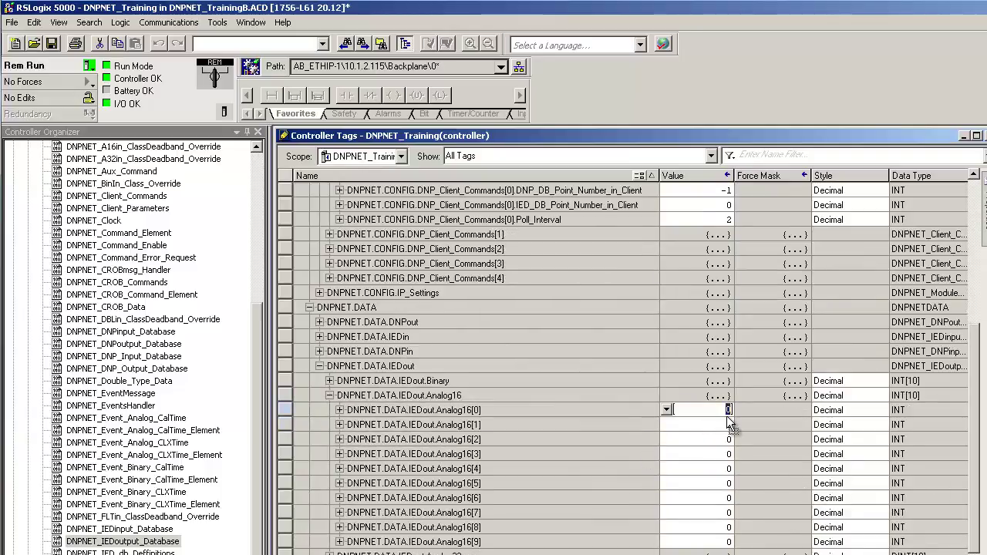
text(524)
key(Return)
scroll(438, 429, down, 2)
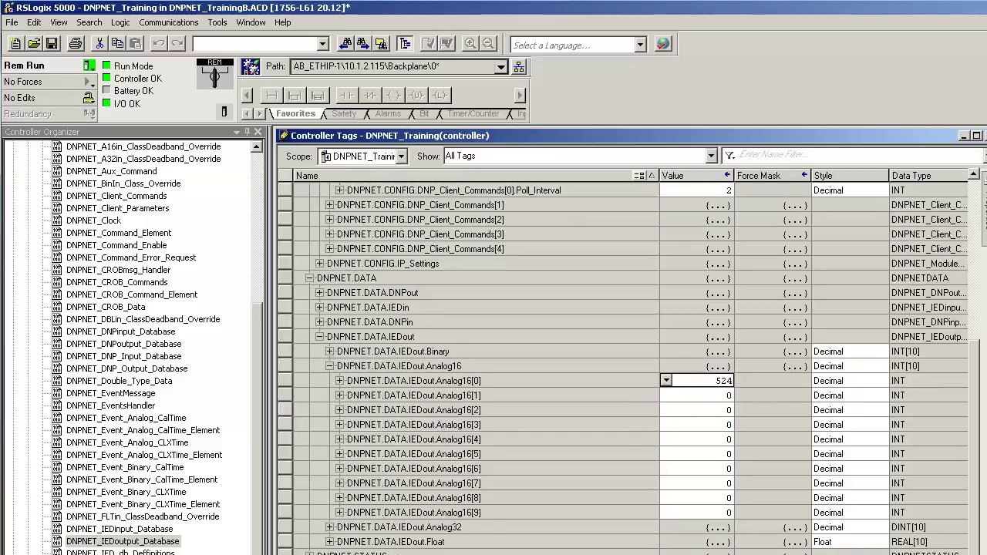
key(alt+Tab)
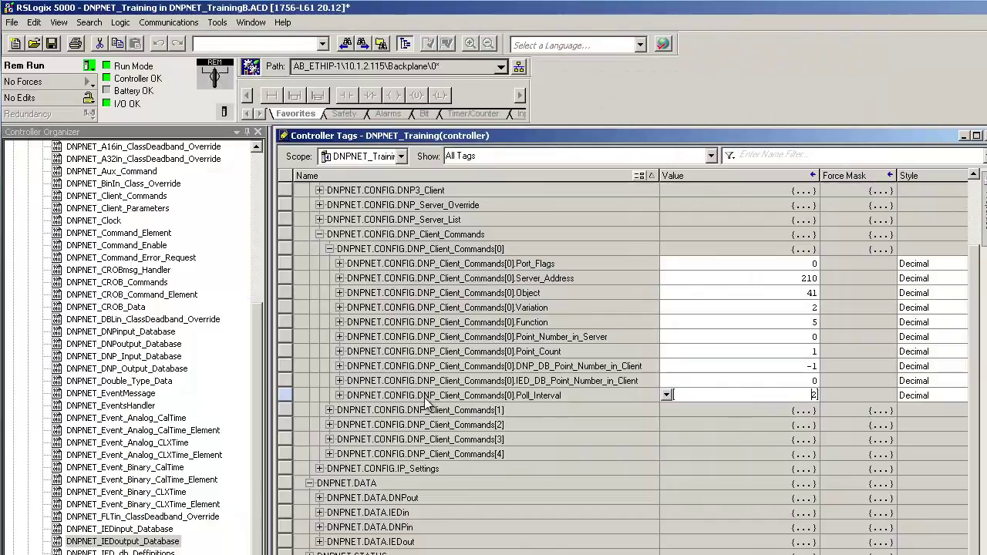
Expand DNPNET.CONTROL.CROB_Commands down to the members of CROB_Commands[0].
scroll(417, 405, down, 1)
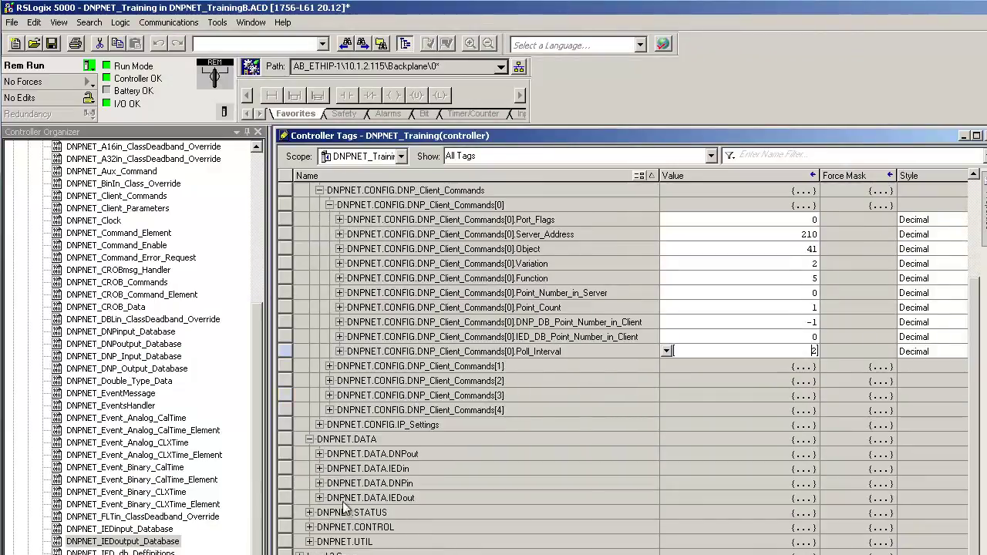
click(310, 527)
scroll(574, 351, down, 1)
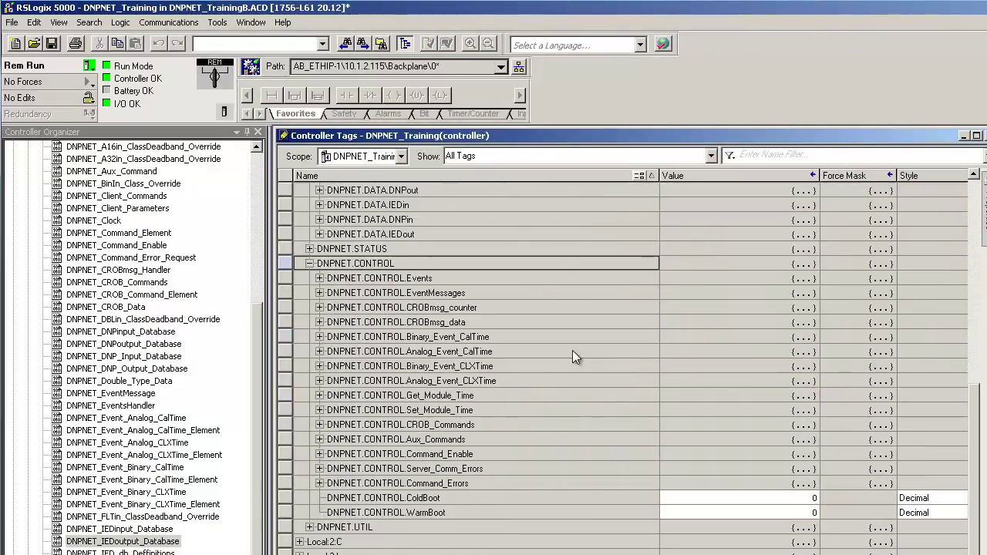
click(320, 425)
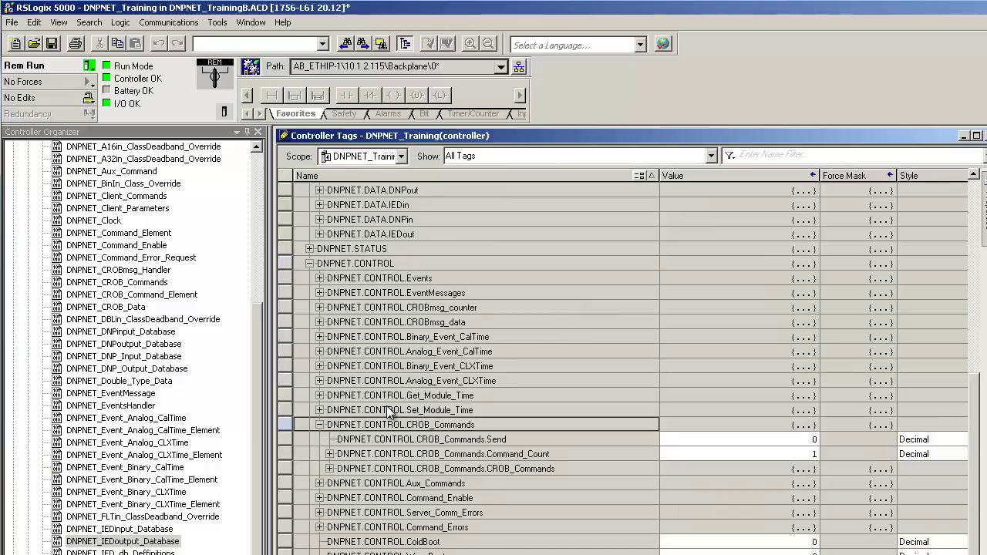
scroll(389, 412, down, 1)
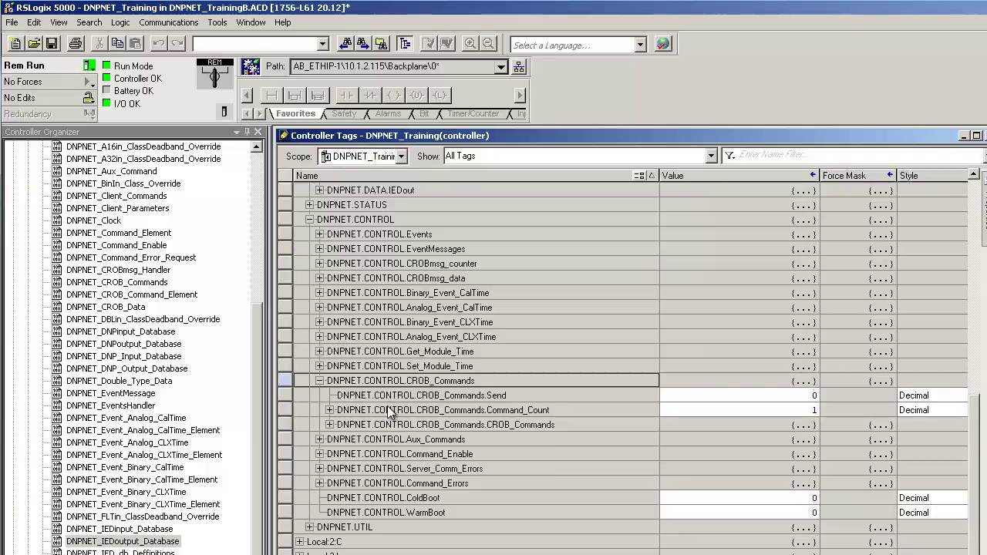
click(330, 425)
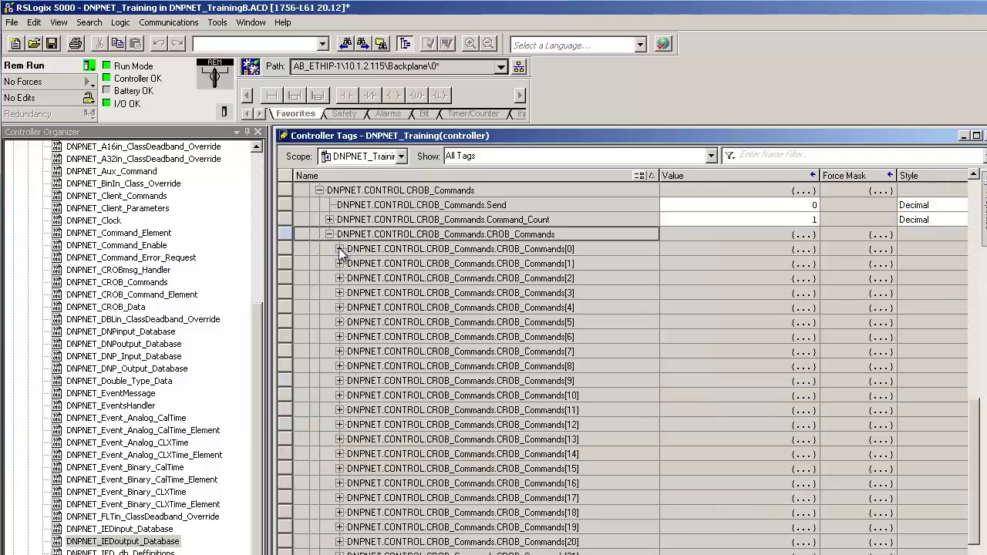
click(340, 250)
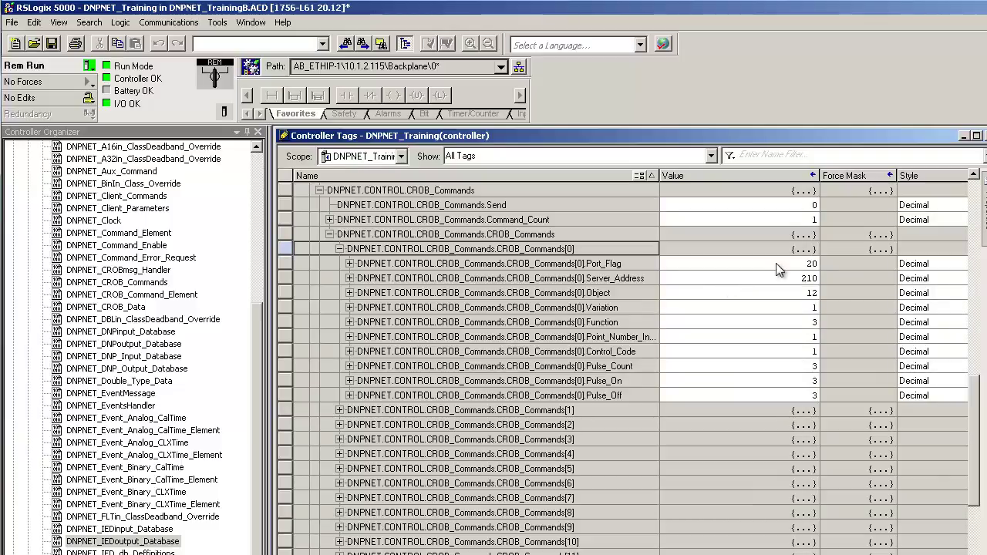
Review Port_Flag and Object in CROB_Commands[0], keep Variation at 1, and set Function to 5 and the server point number to 0.
click(820, 263)
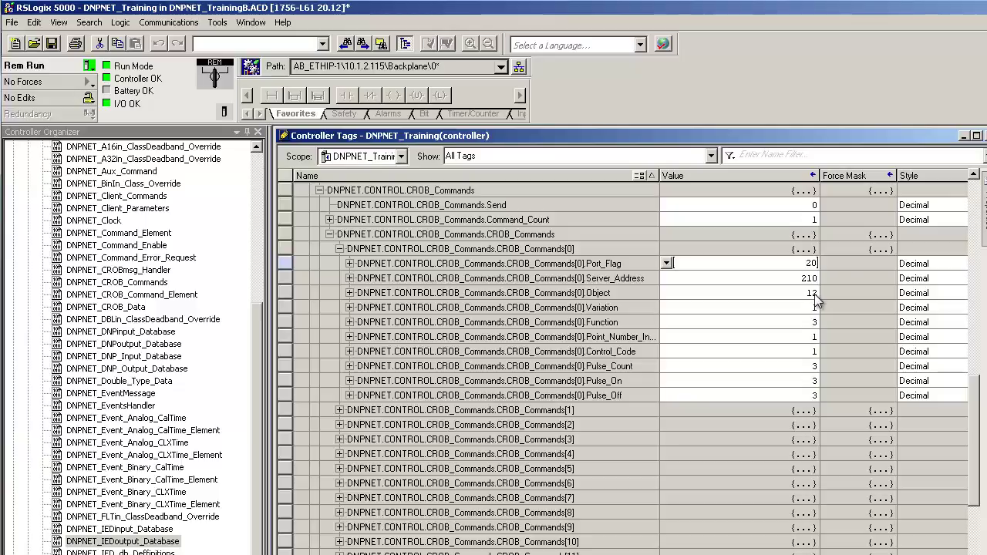
click(816, 295)
click(814, 307)
text(1)
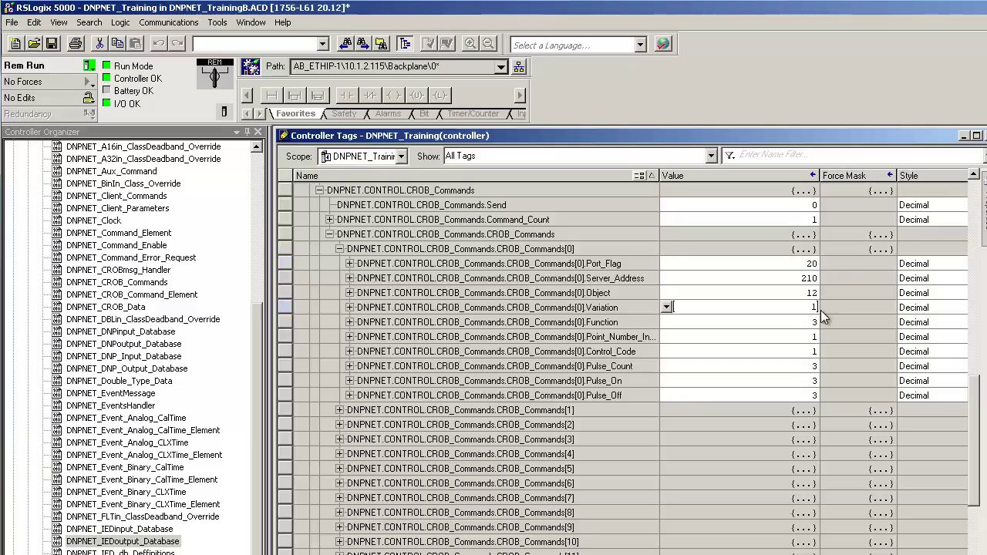
click(818, 322)
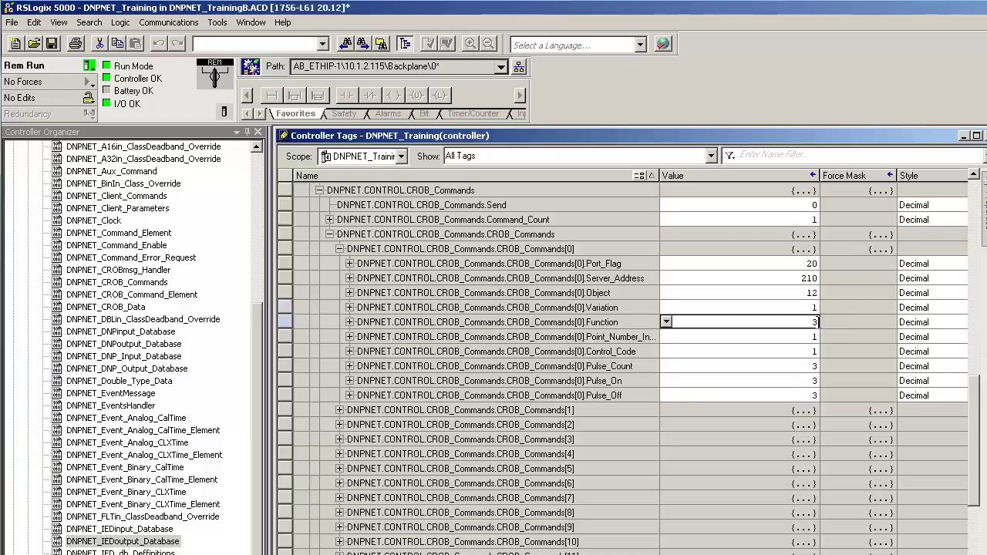
text(5)
key(Return)
text(0)
key(Return)
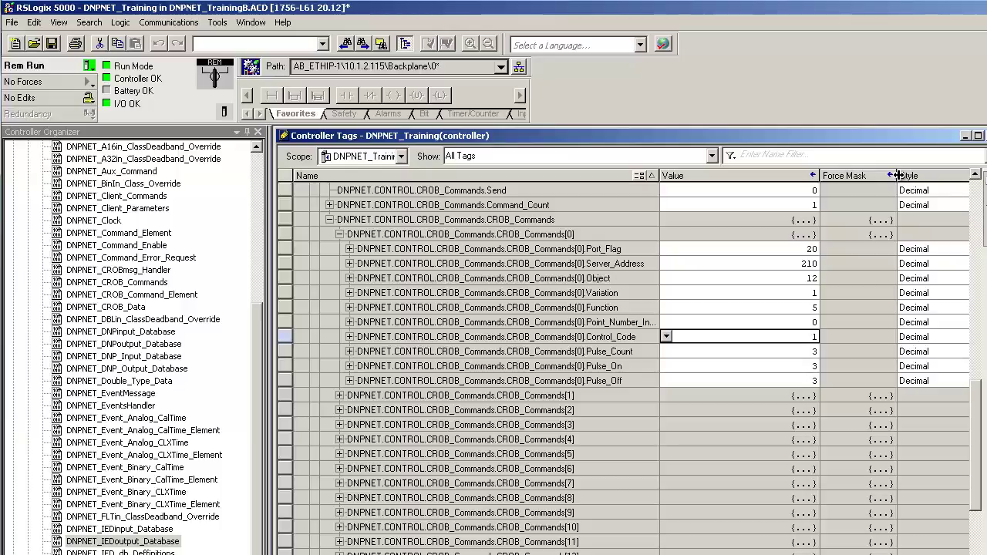
Show the CROB_Commands[0] Control_Code in Binary style and set it to 2#0000_0000_1000_0000.
drag(899, 175, 873, 176)
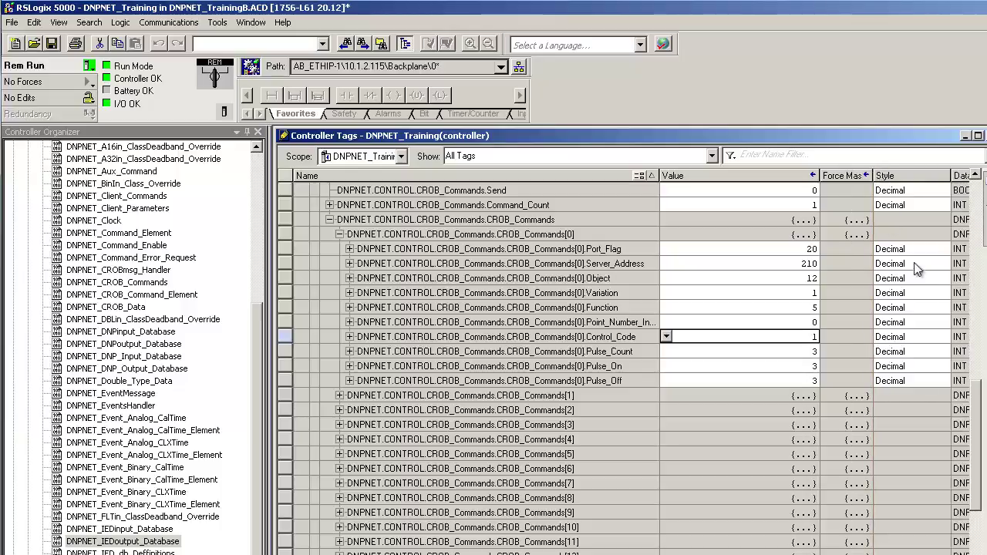
click(925, 339)
click(888, 352)
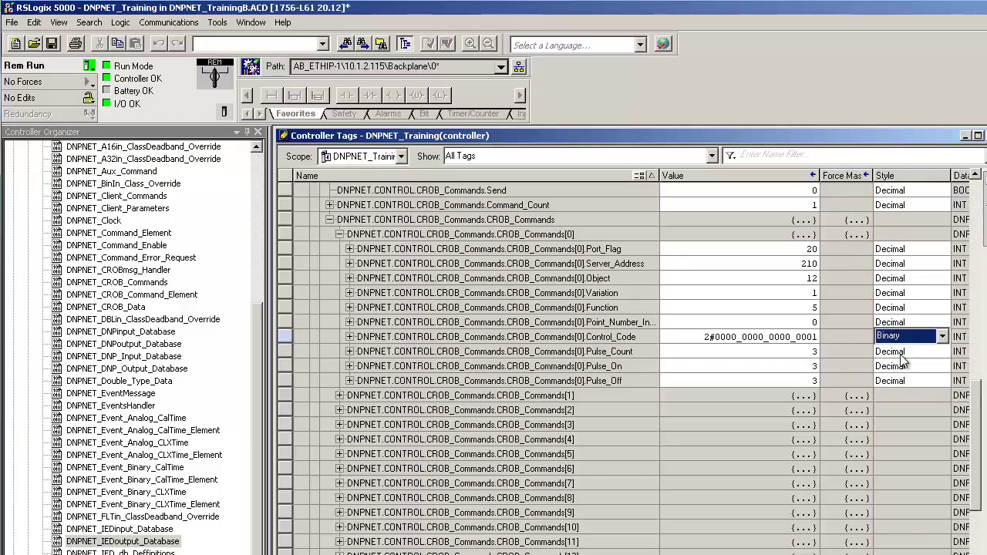
click(799, 339)
drag(804, 338, 772, 336)
text(0_1)
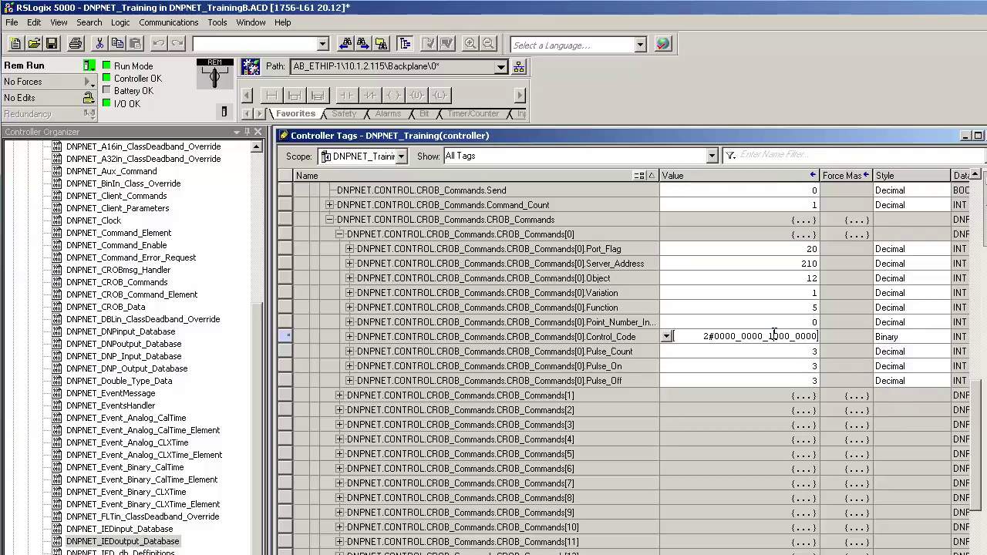
key(Return)
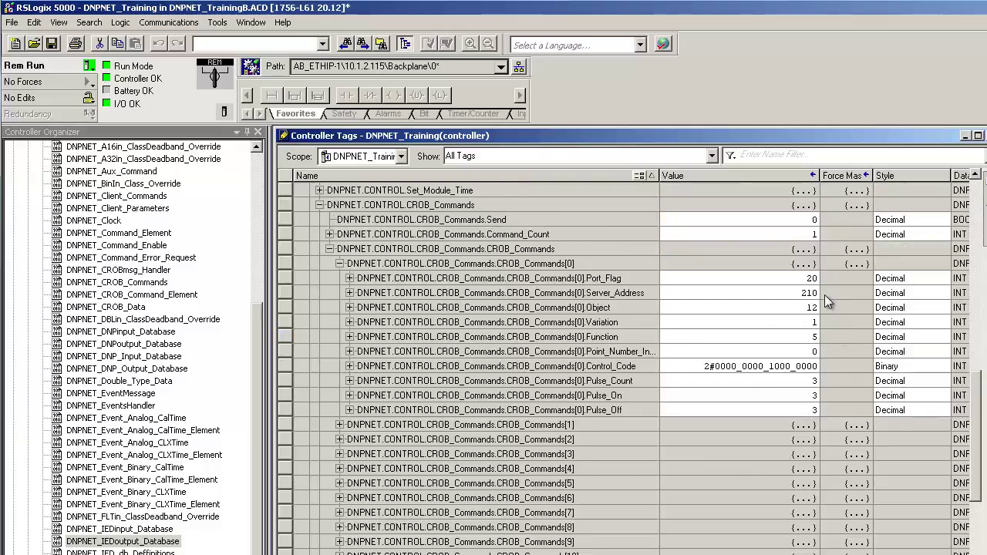
Send the CROB command by setting CROB_Commands.Send to 1, check the exchange in the ASE2000 Line Monitor, and return to RSLogix 5000.
click(817, 219)
text(1)
key(Return)
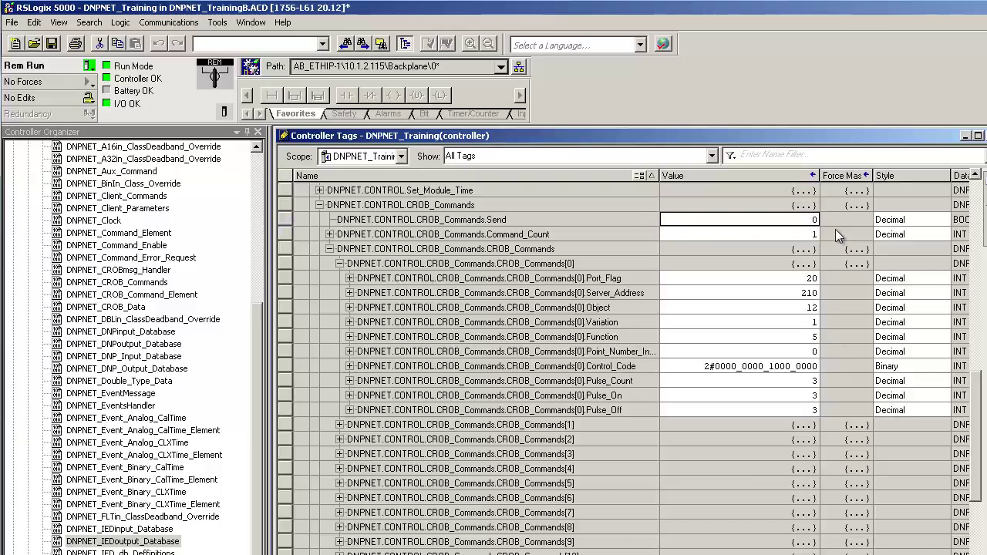
key(alt+Tab)
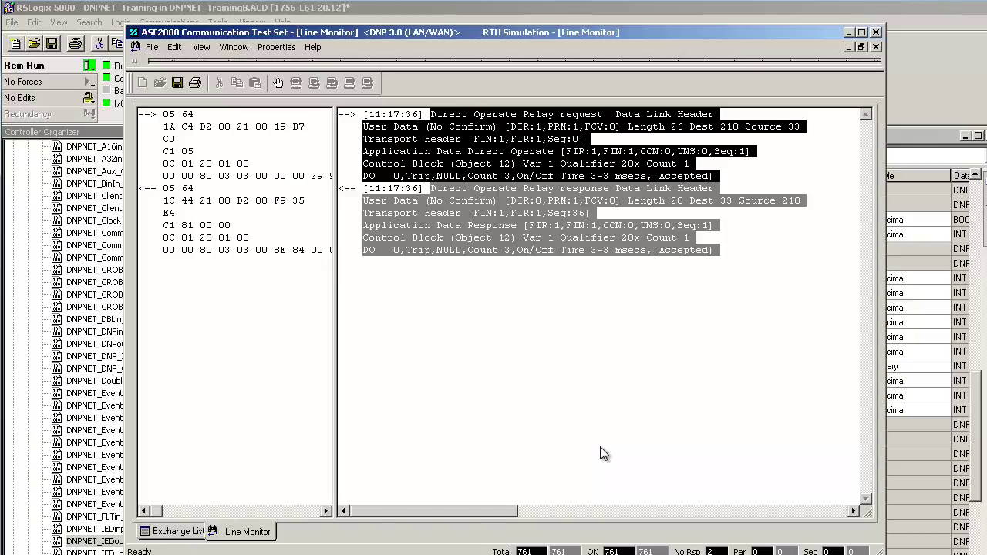
key(alt+Tab)
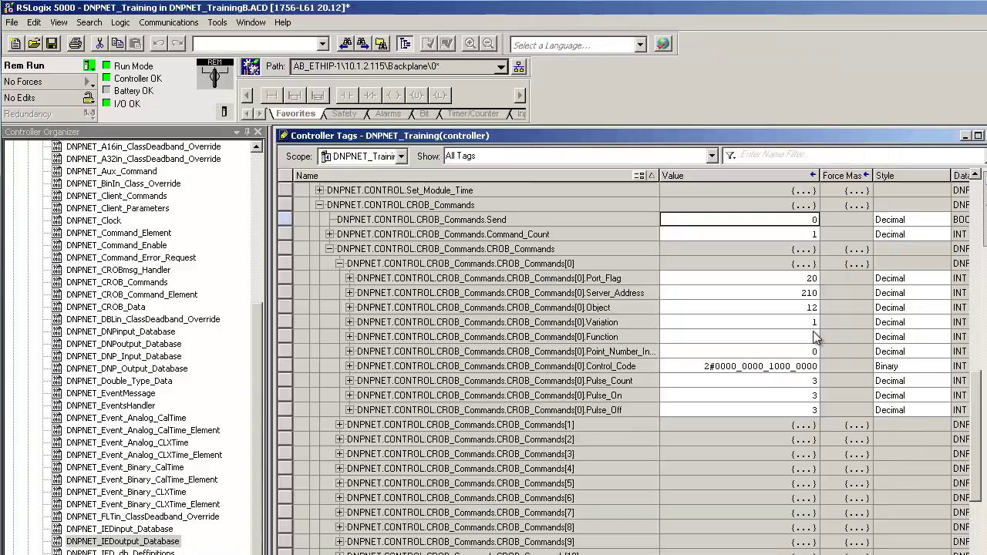
Change the CROB_Commands[0] Control_Code to 2#0000_0000_0100_0000.
click(776, 368)
click(773, 368)
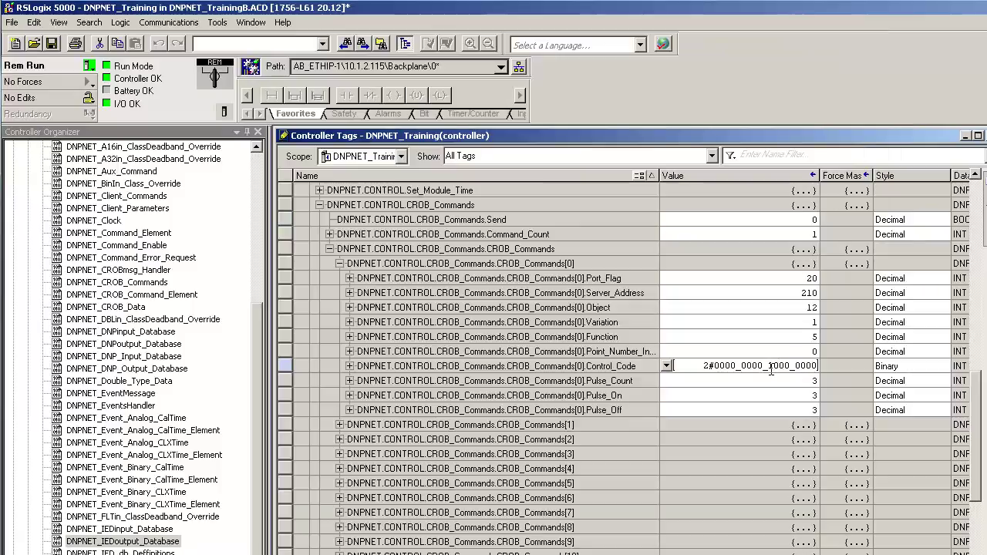
text(01)
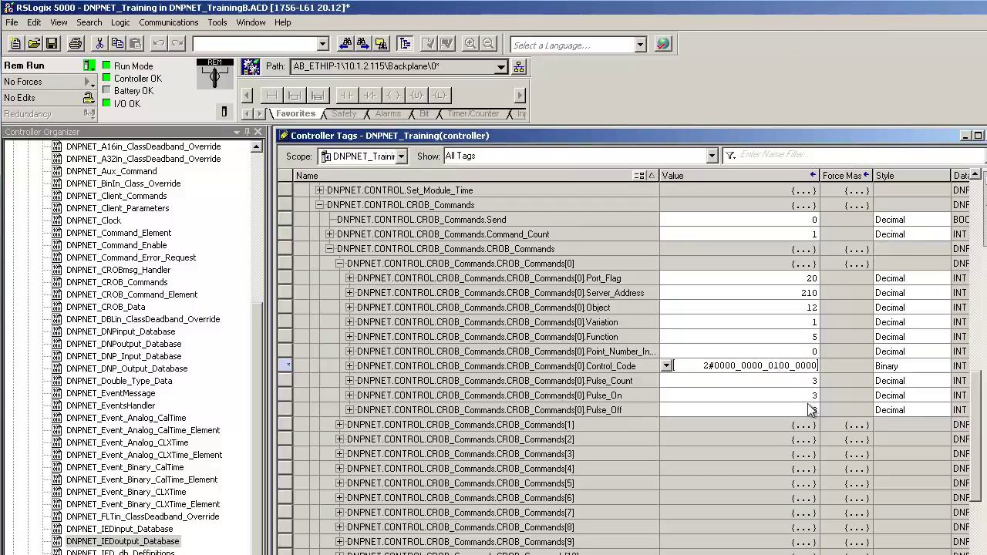
Issue the edited control code by setting CROB_Commands.Send to 1 again, and switch to the ASE2000 Line Monitor to check it.
click(816, 221)
click(816, 220)
text(1)
key(Return)
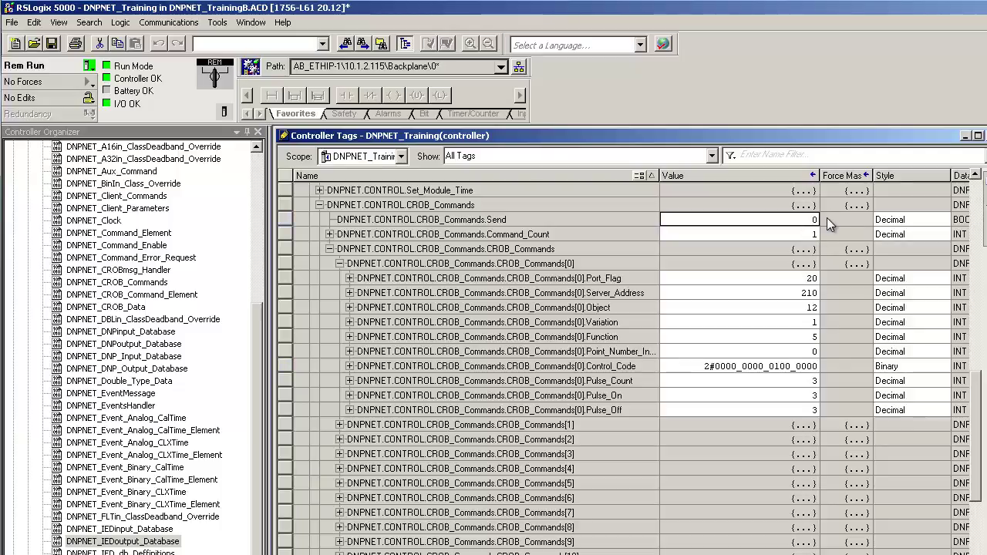
key(alt+Tab)
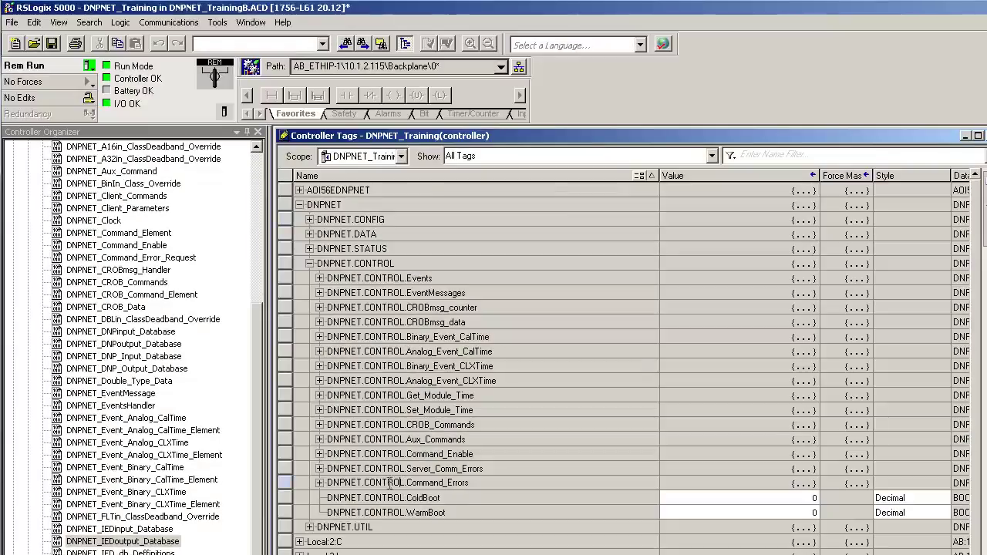
In DNPNET.CONTROL.Command_Errors, set Number_Of_Commands to 10 and Start_Index to 1, and trigger the Request.
click(319, 483)
scroll(447, 472, down, 1)
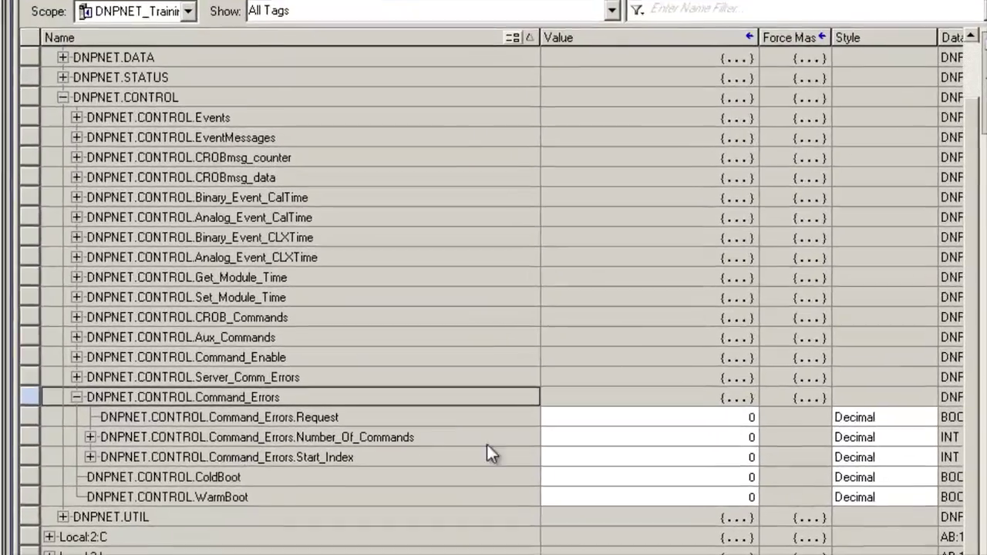
click(808, 469)
text(10)
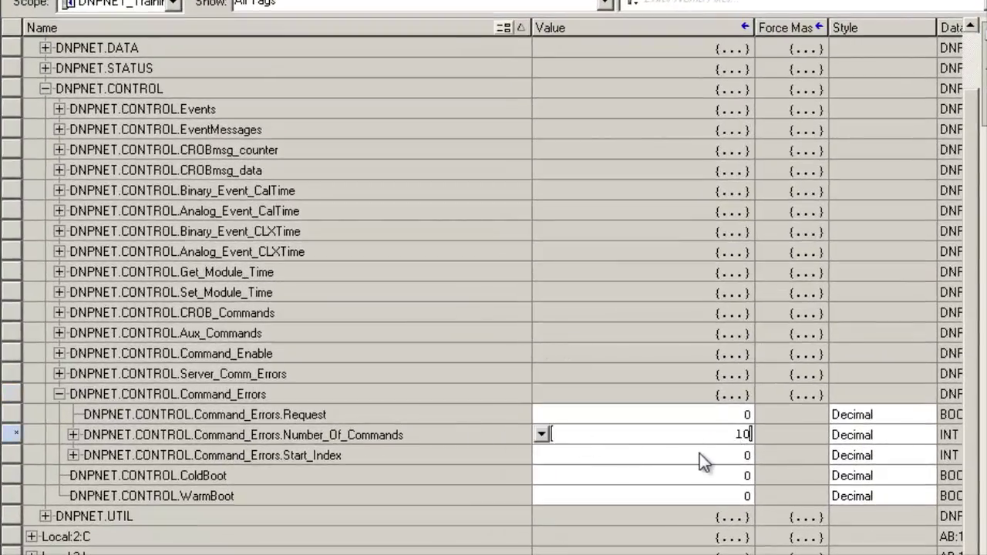
click(733, 453)
text(1)
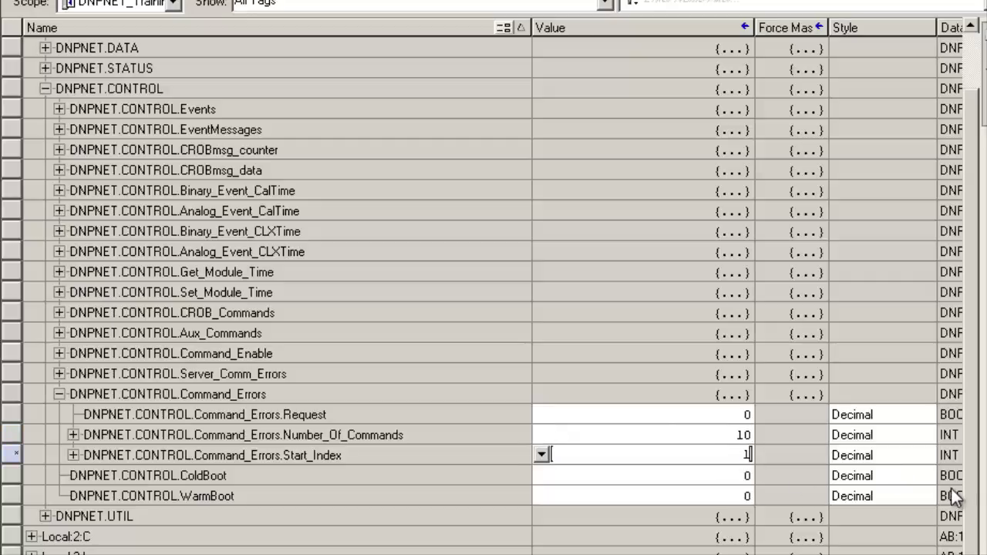
click(746, 414)
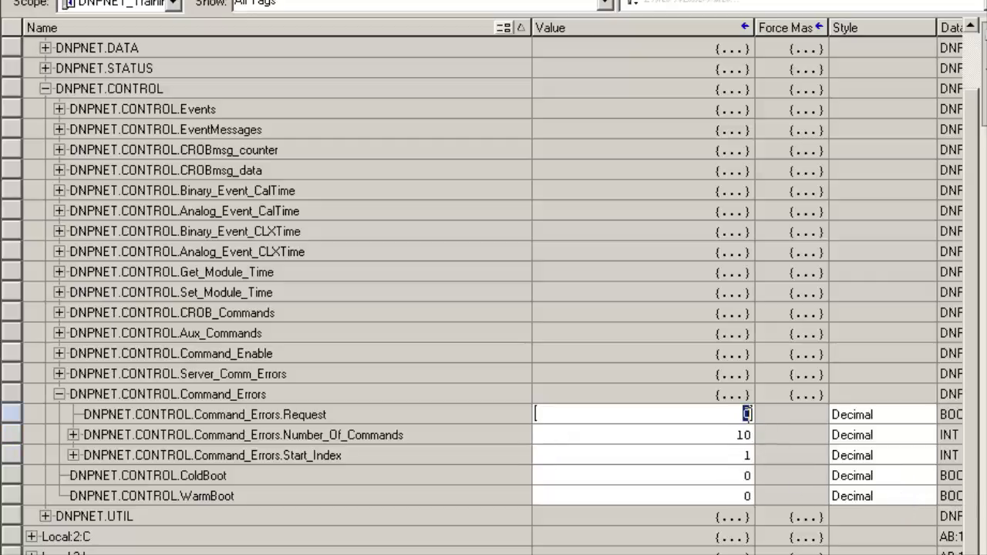
key(Return)
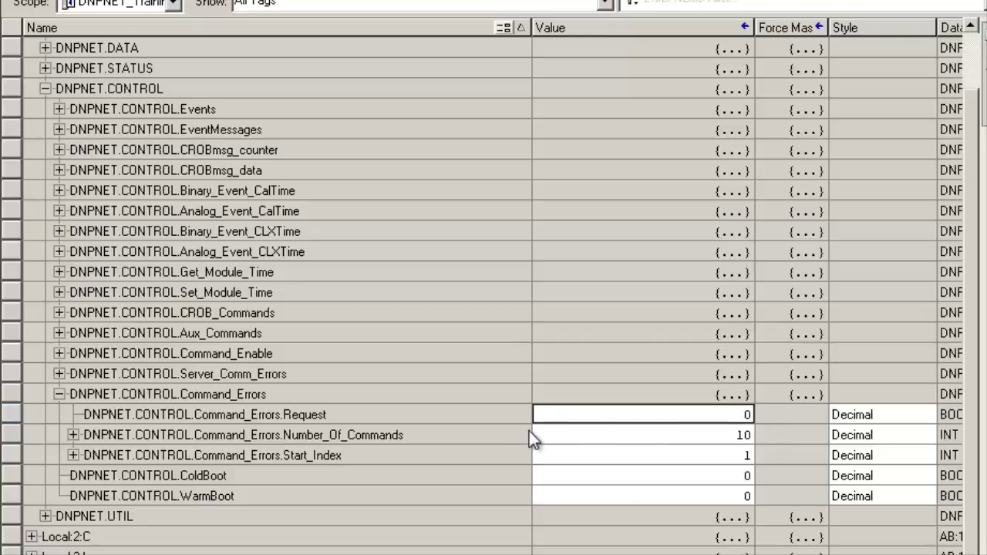
Expand DNPNET.STATUS and open its error data to examine the requested error codes.
scroll(246, 330, up, 1)
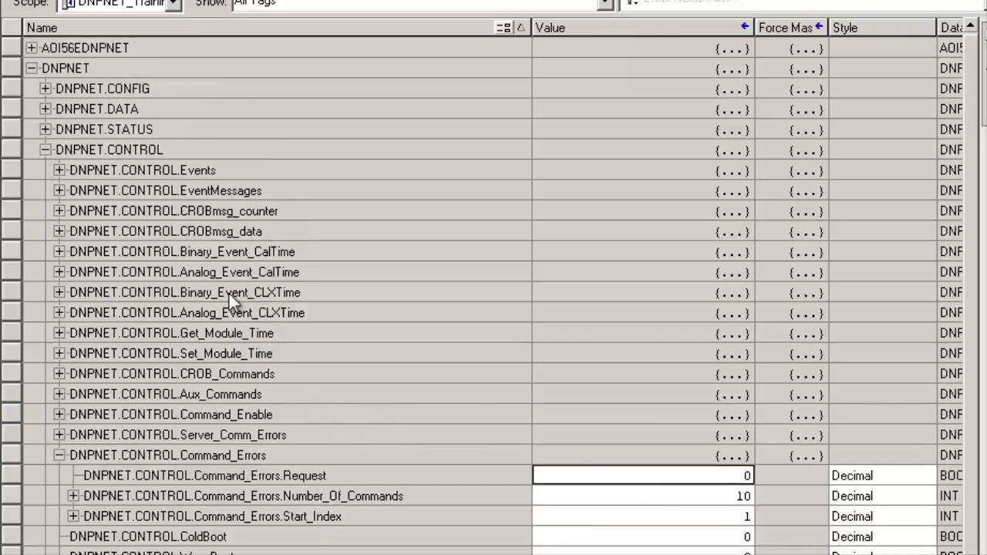
click(44, 130)
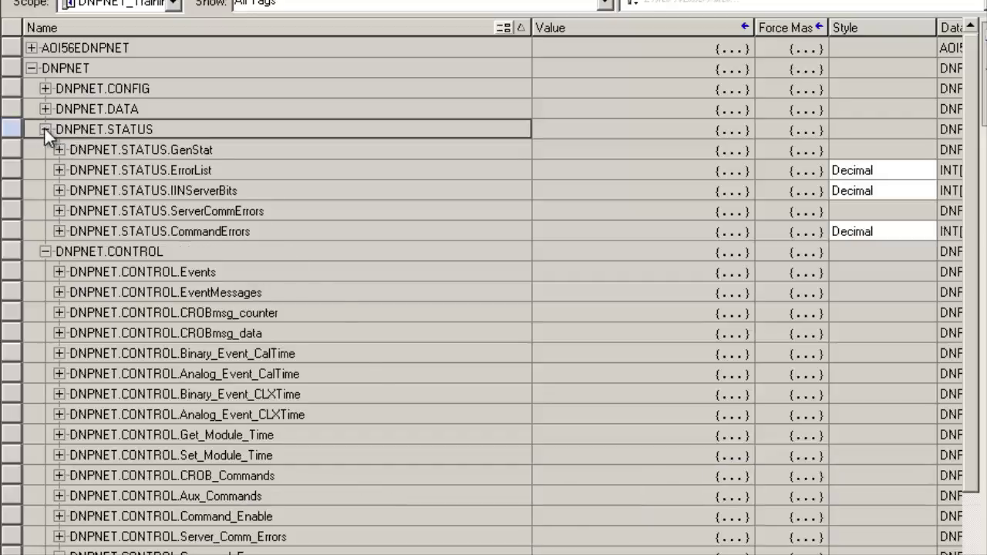
scroll(68, 191, down, 1)
click(61, 210)
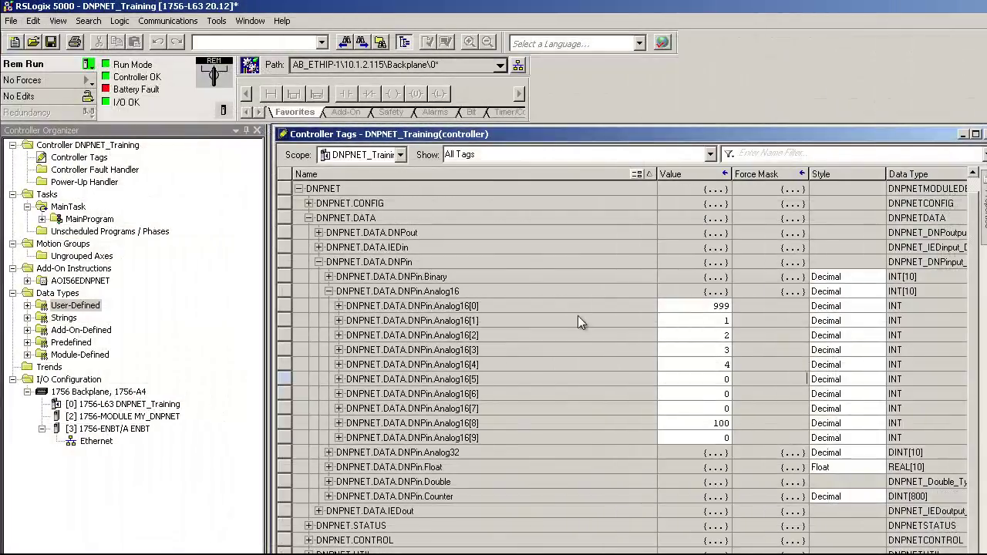
Collapse the DNPNET.DATA branch and expand DNPNET.STATUS.GenStat to examine the general status members.
click(328, 290)
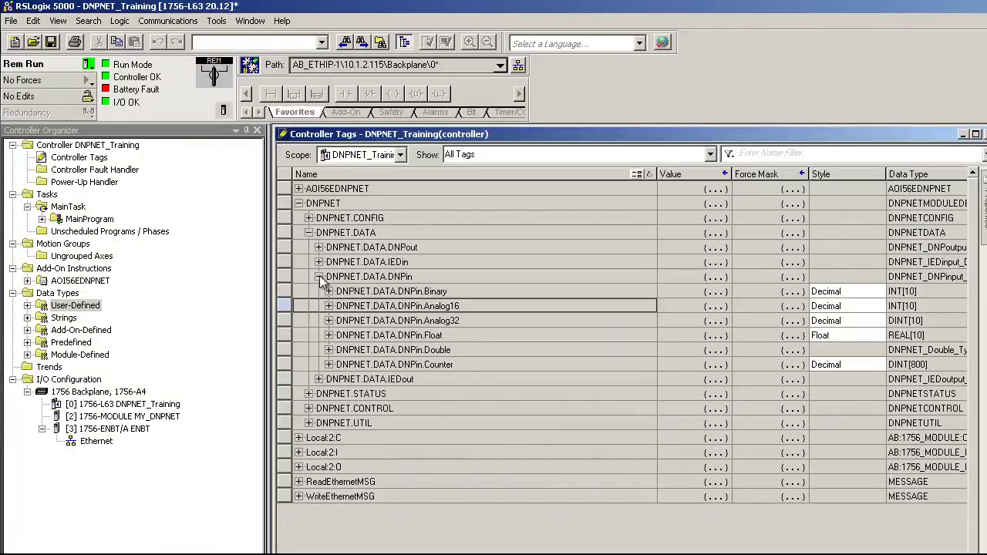
click(318, 276)
click(308, 232)
click(309, 232)
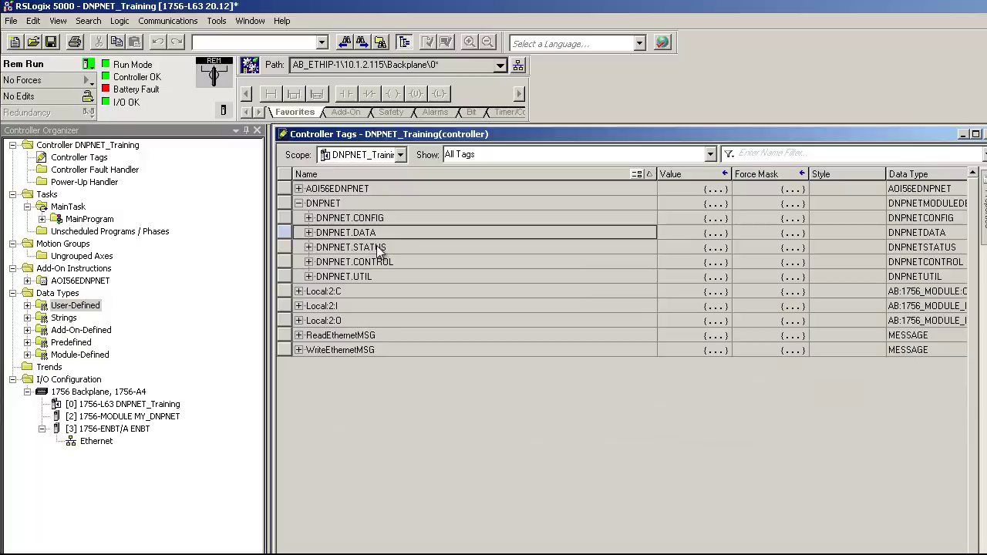
click(308, 247)
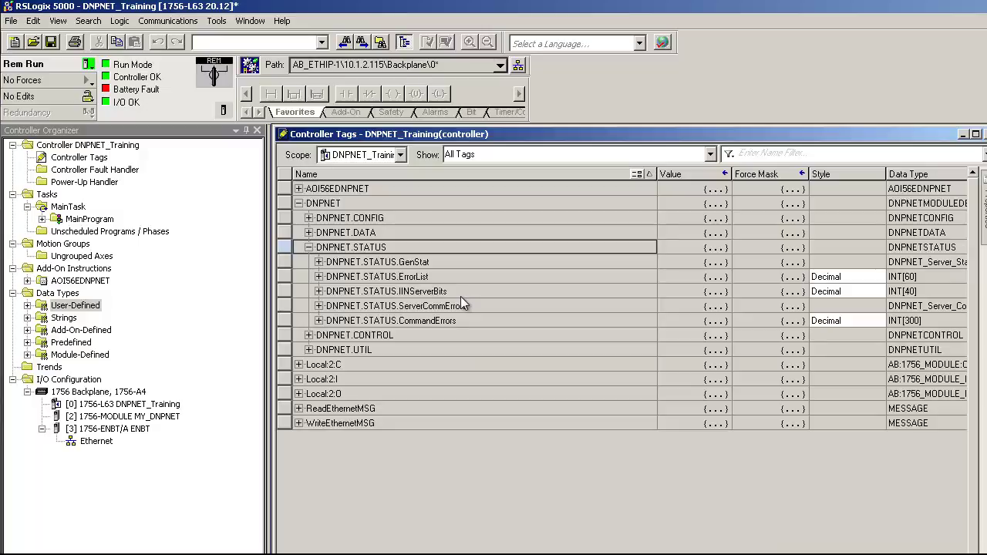
click(319, 263)
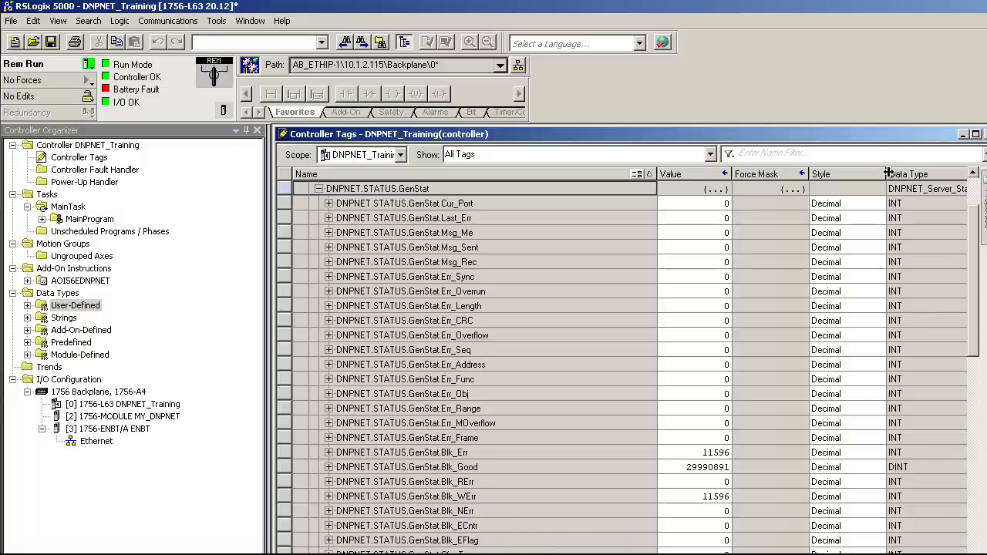
Narrow the Style, Name and Data Type columns to make room for the tag descriptions.
drag(888, 170, 847, 171)
drag(657, 174, 518, 180)
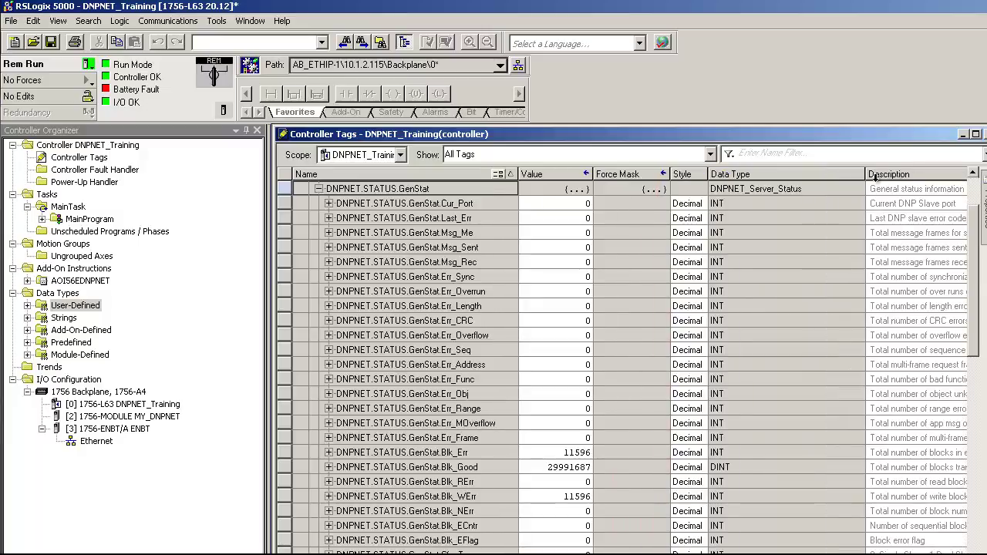
drag(868, 174, 787, 174)
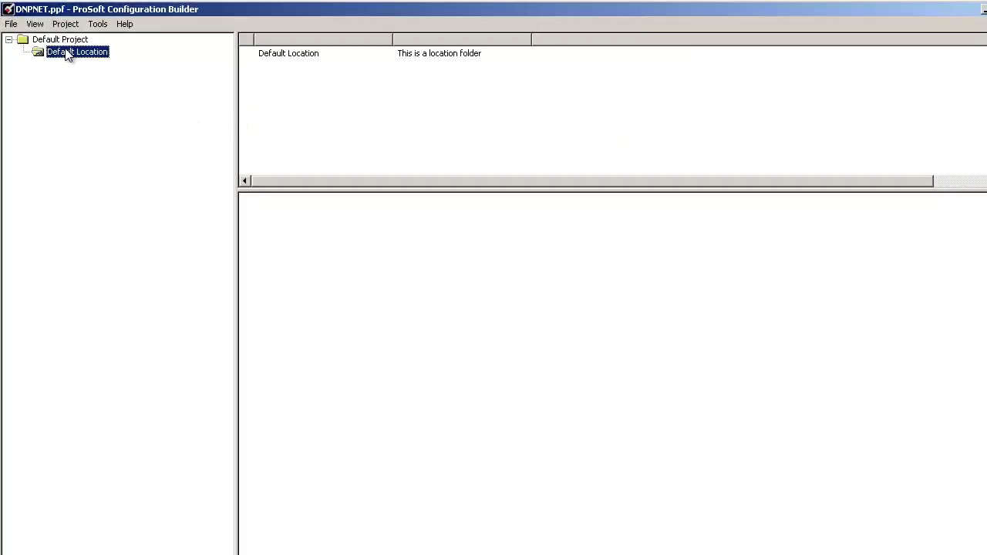
Add a new module to Default Location and set its type to MVI56E-DNPNET from the MVI56E product line.
right_click(68, 52)
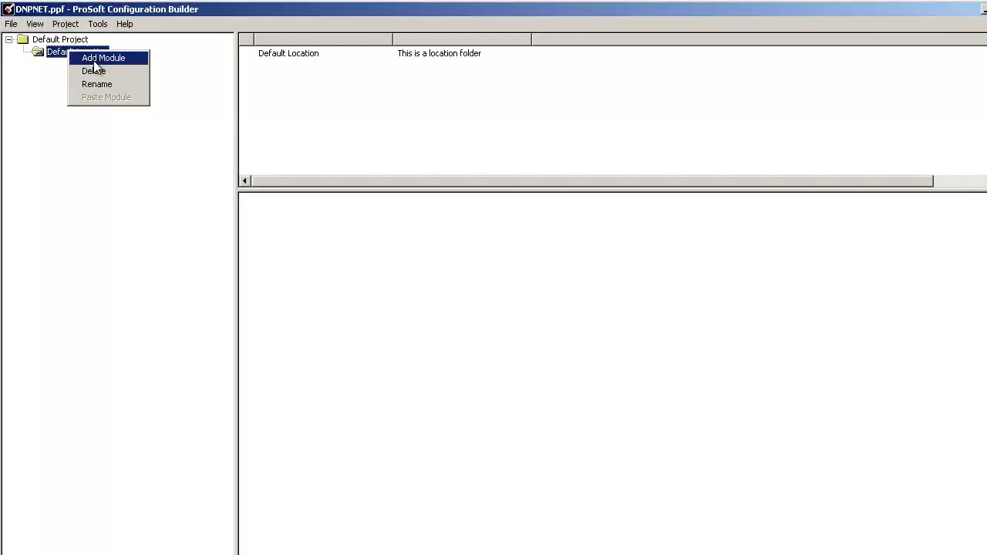
click(94, 61)
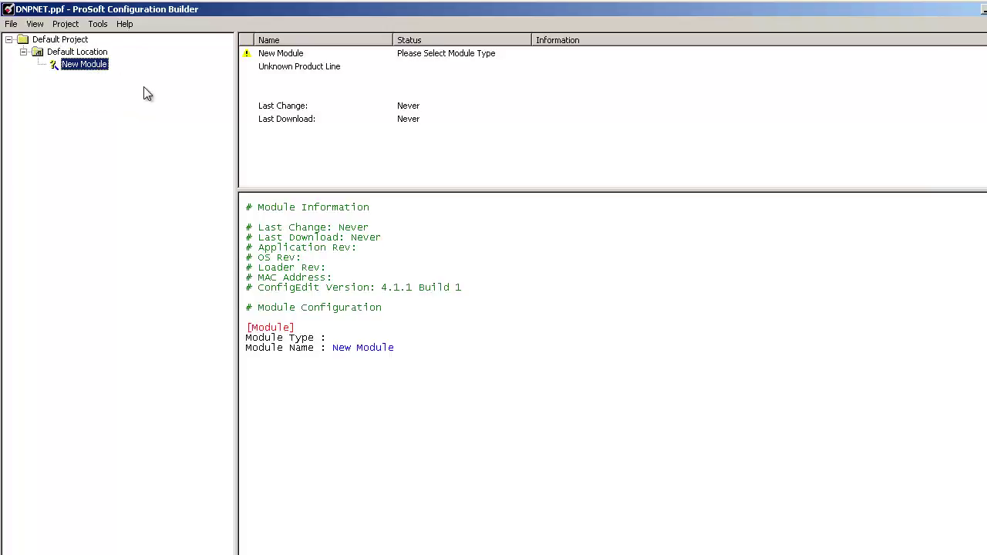
right_click(91, 67)
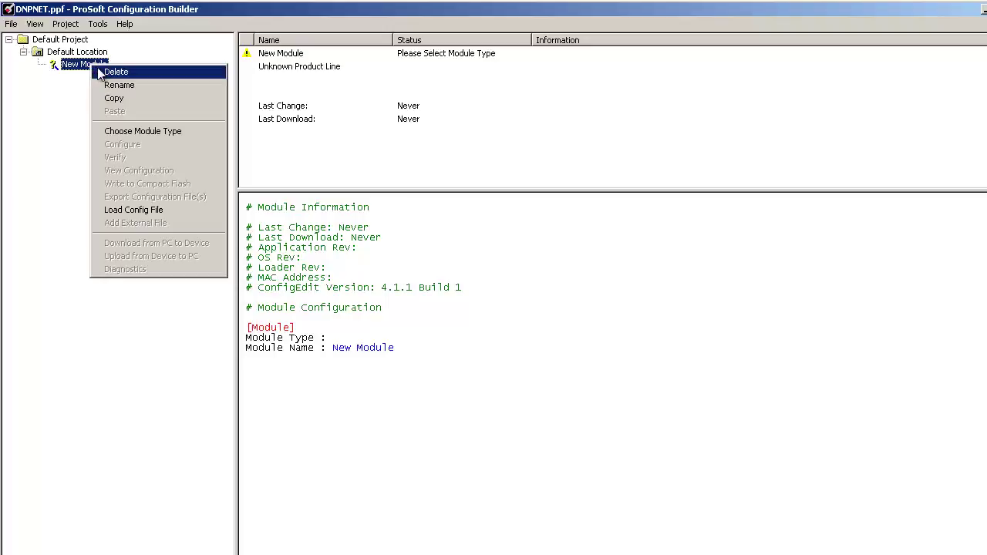
click(157, 131)
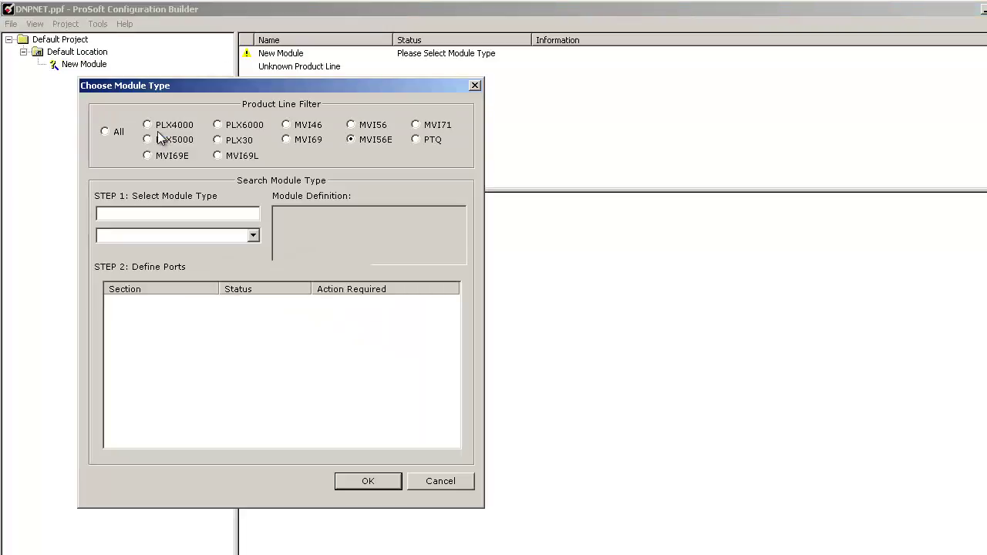
click(357, 144)
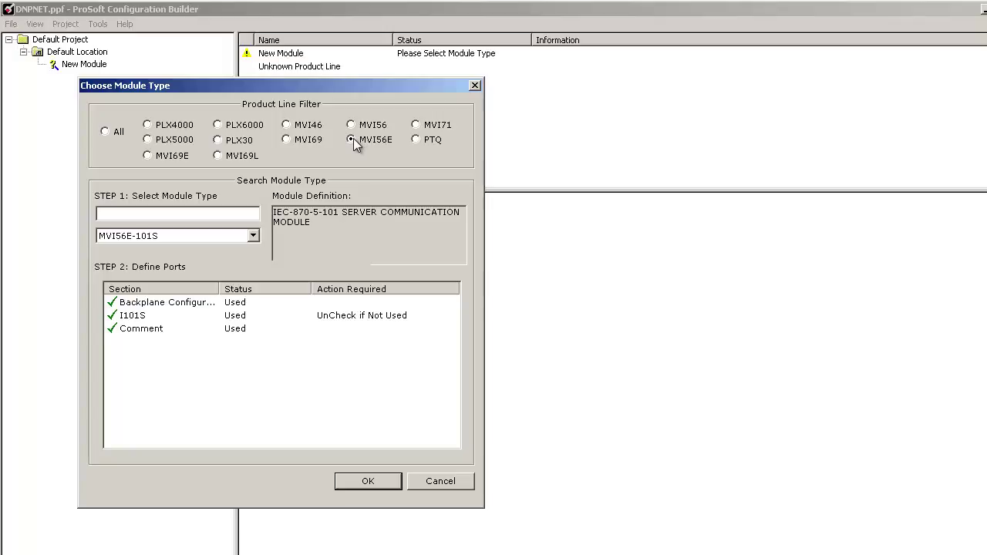
click(254, 237)
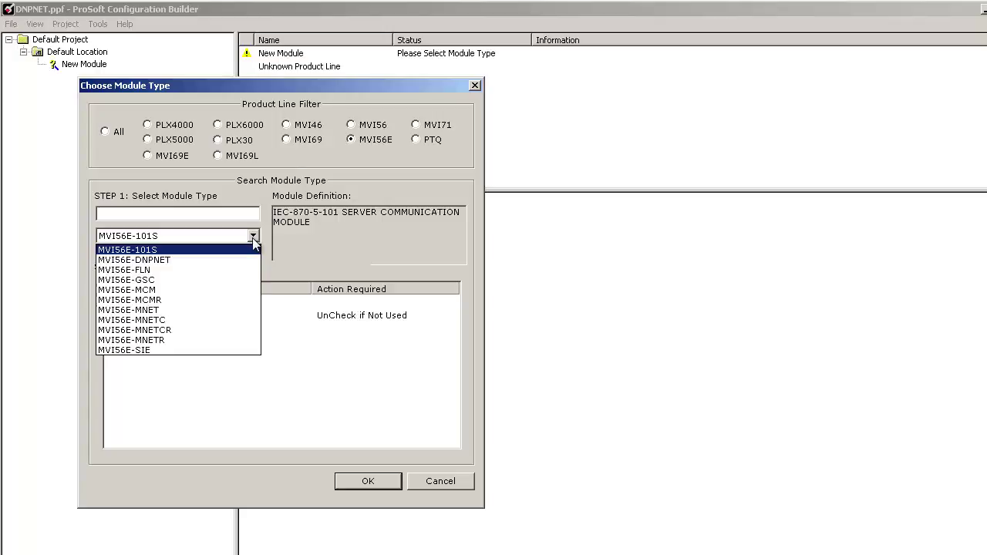
click(219, 260)
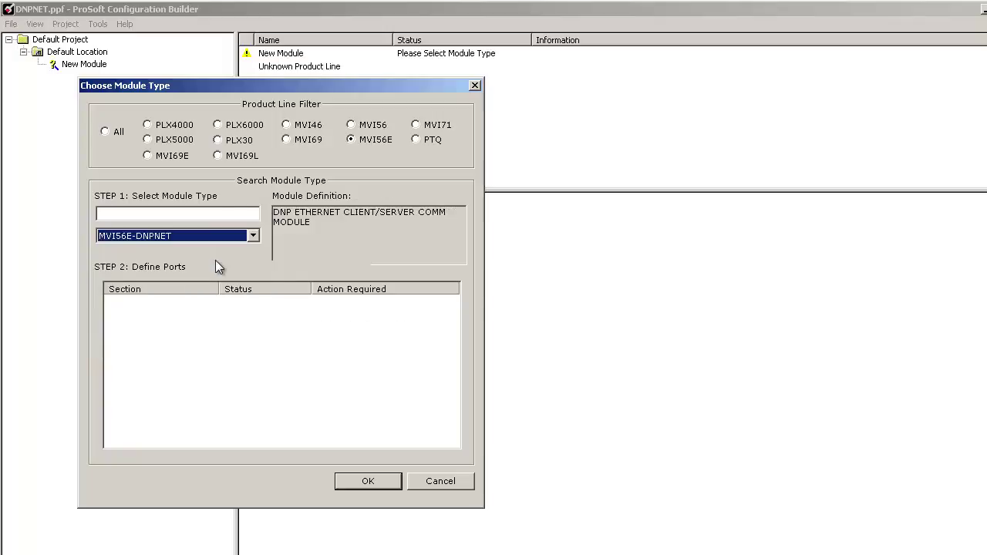
click(368, 481)
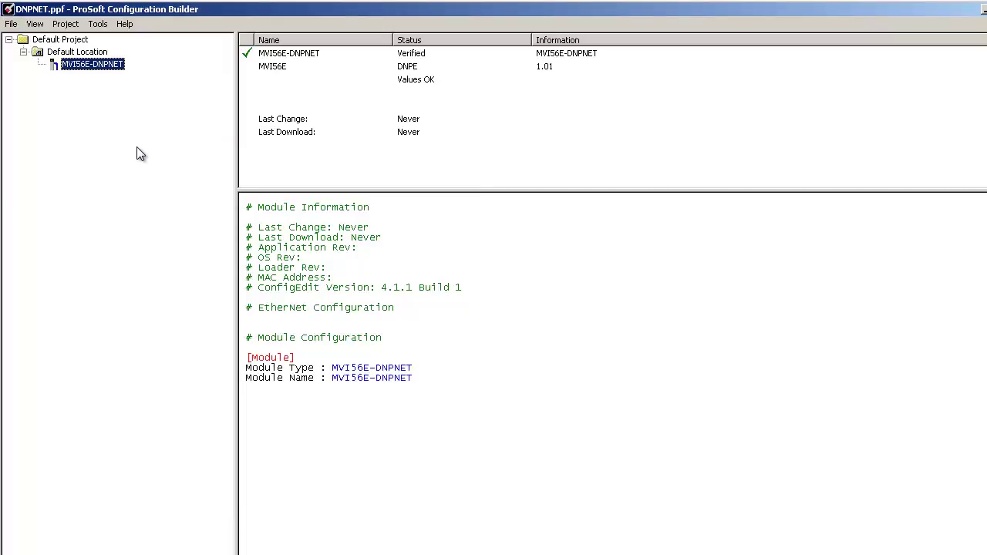
Open the MVI56E-DNPNET module's diagnostics and set up an Ethernet connection with IP address 10.1.2.110.
right_click(111, 65)
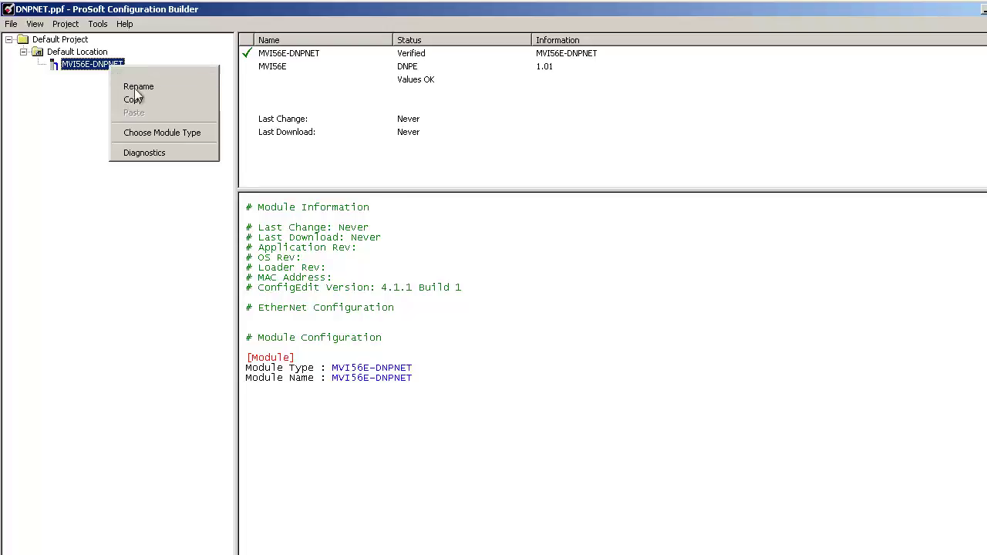
click(176, 154)
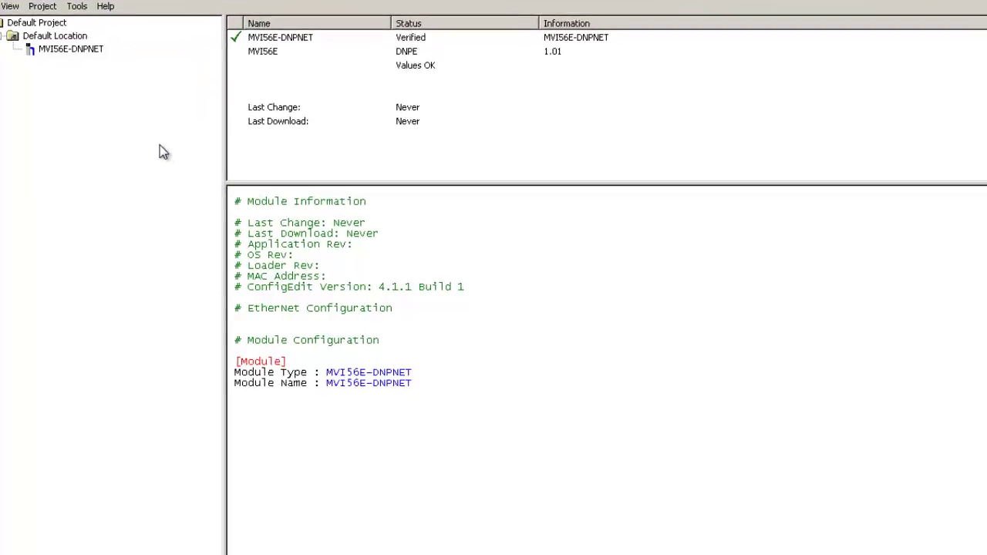
drag(545, 147, 191, 52)
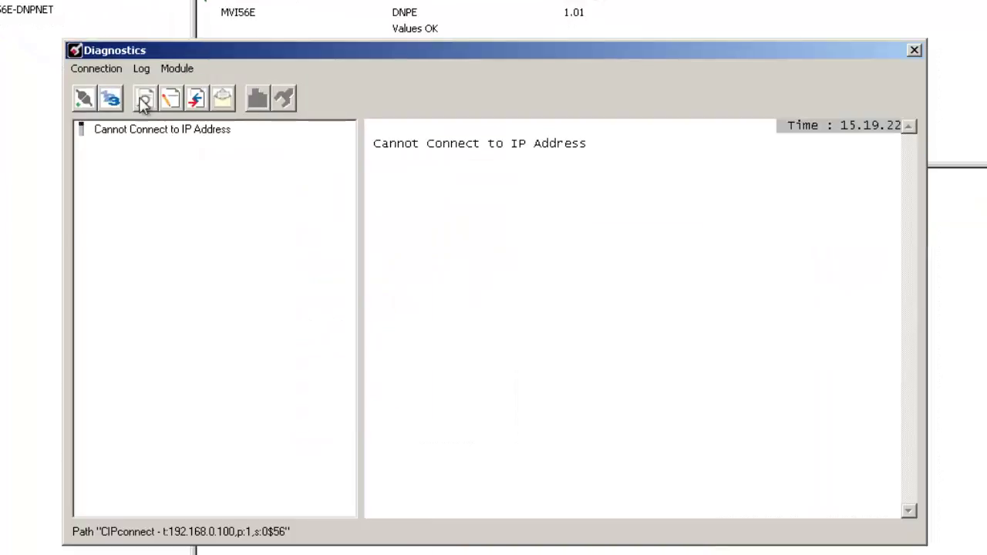
click(112, 99)
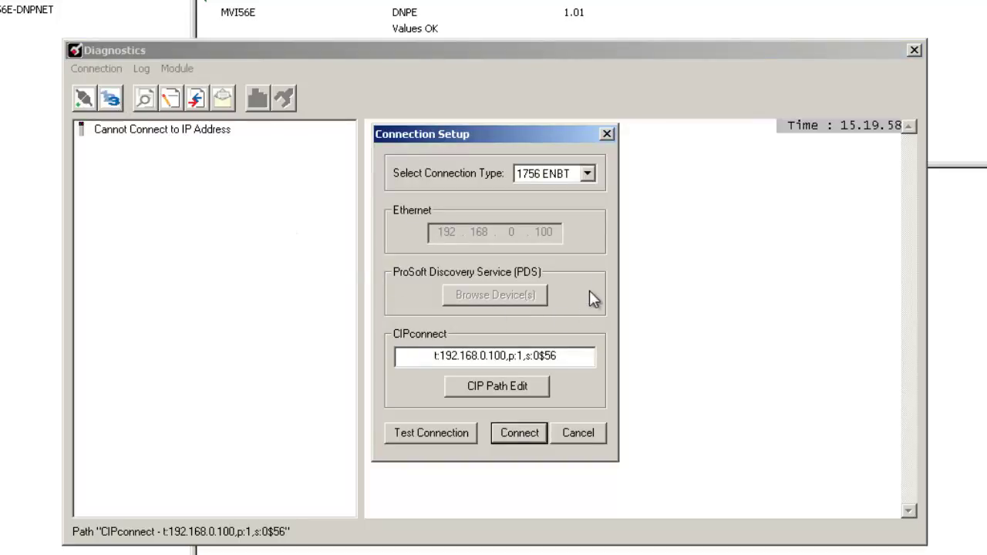
click(588, 178)
click(561, 202)
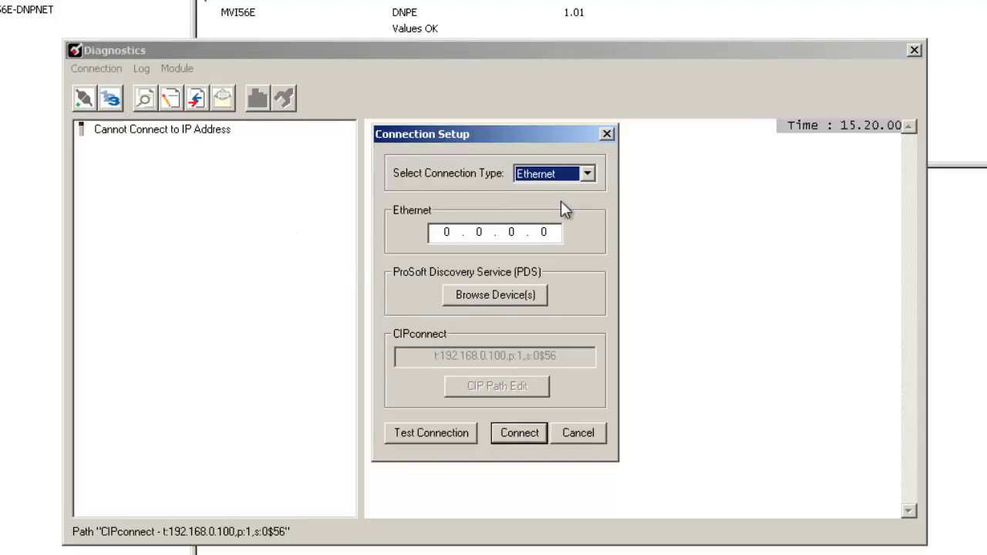
click(433, 234)
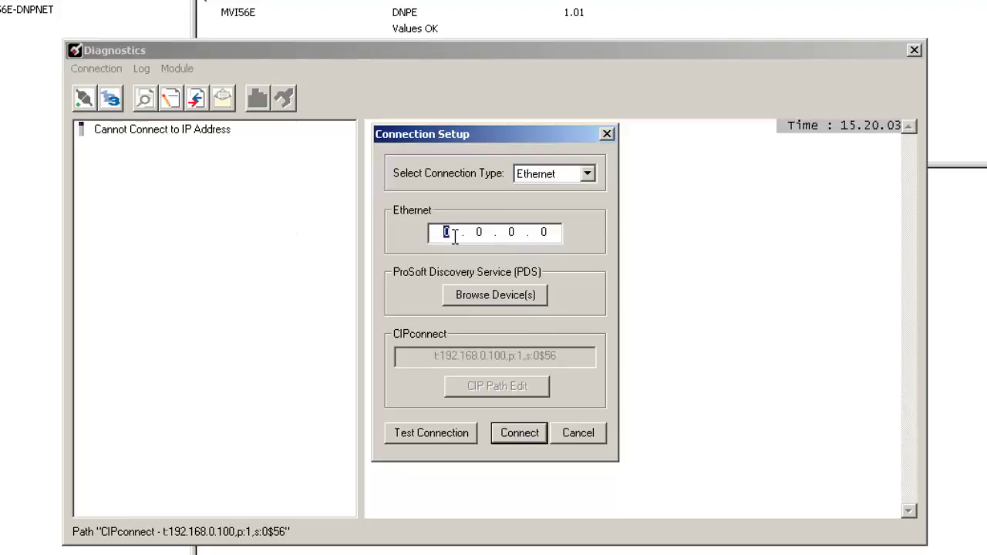
text(10 . 1 . 2 . 110)
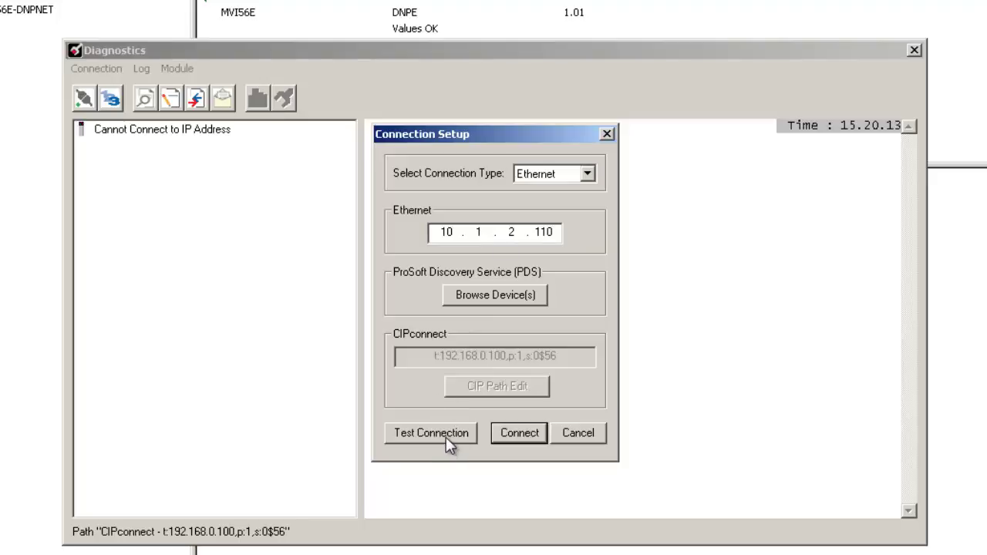
Test the Ethernet connection to the module and connect to it.
click(446, 434)
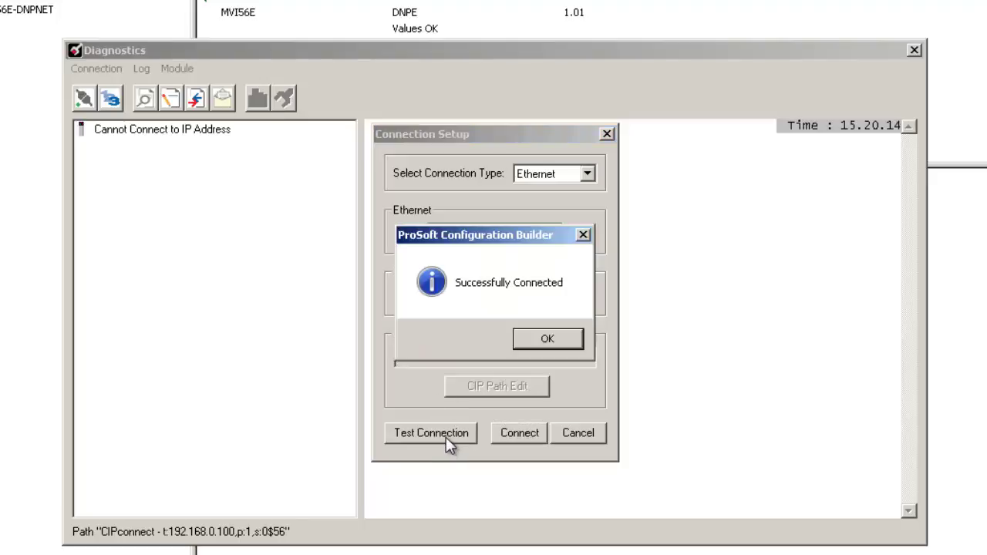
click(542, 341)
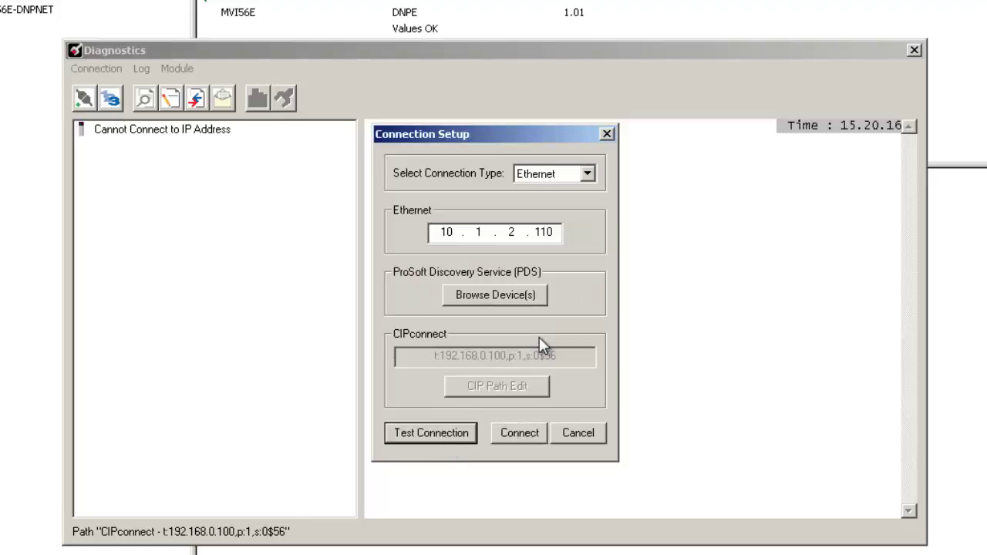
click(516, 429)
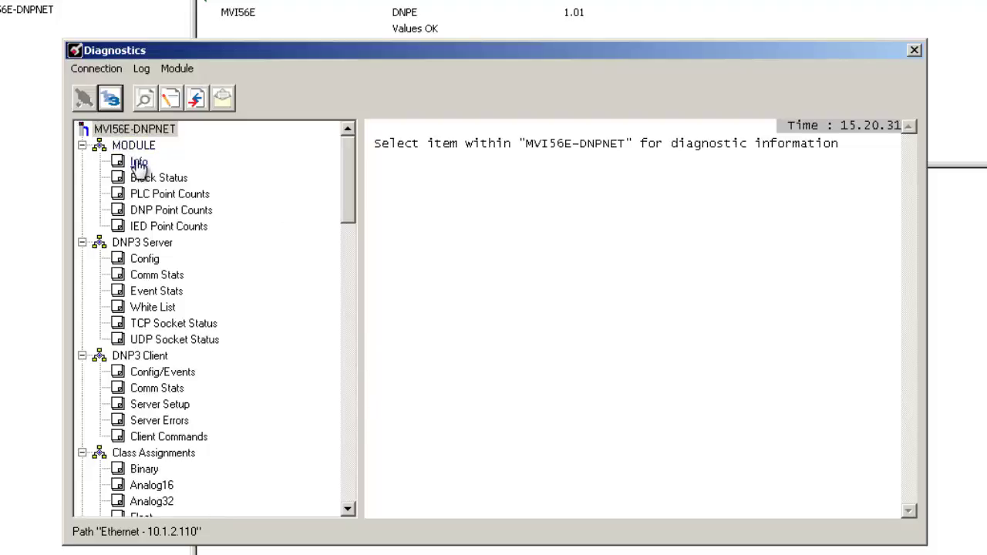
Examine the Block Status, DNP Point Counts and IED Point Counts in the MODULE diagnostics.
click(182, 179)
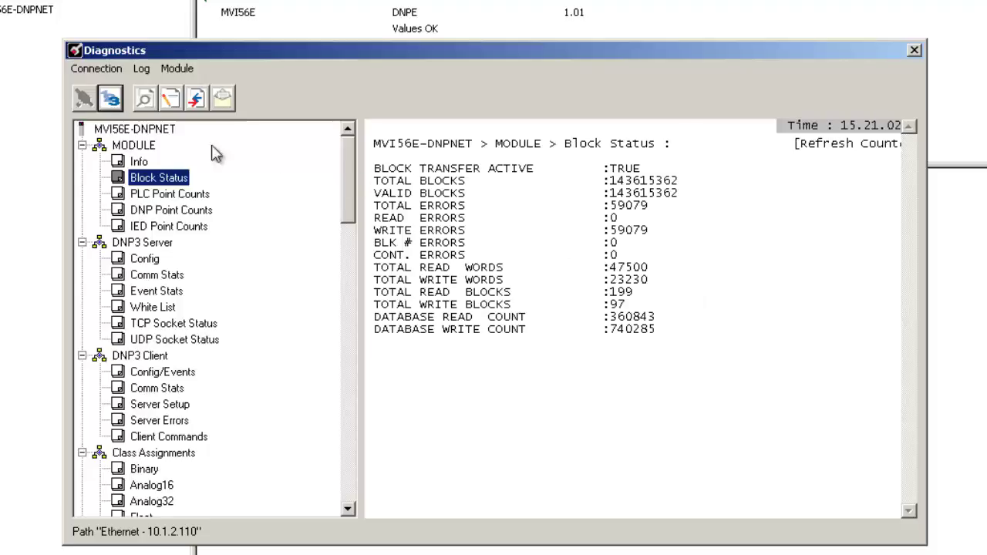
click(171, 211)
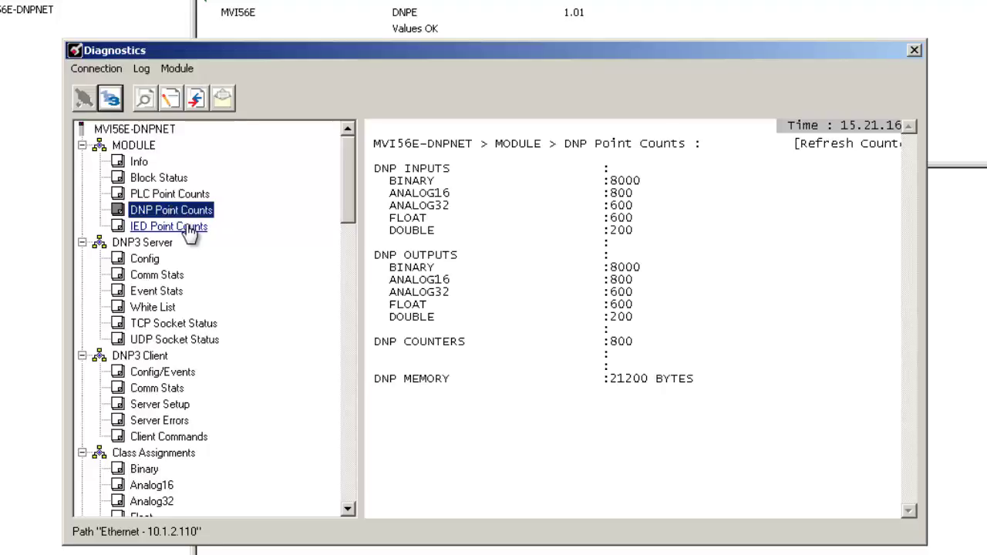
click(189, 232)
click(188, 213)
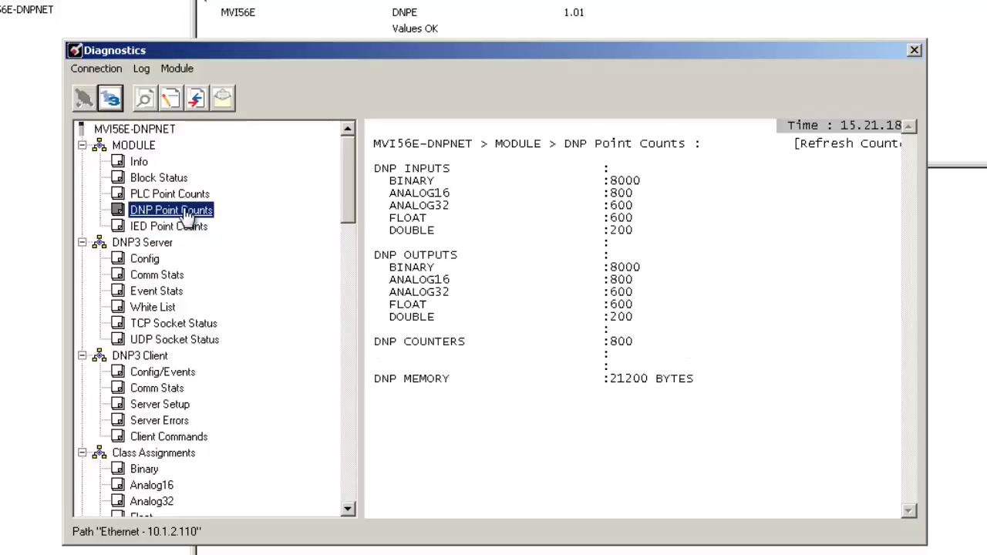
Examine the DNP3 Server's Comm Stats and TCP Socket Status diagnostics.
click(147, 243)
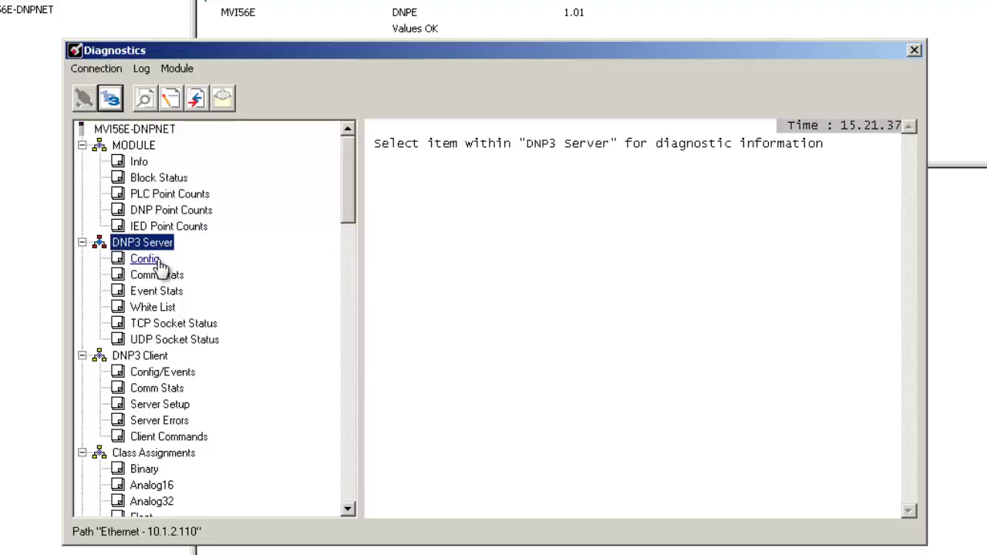
click(168, 276)
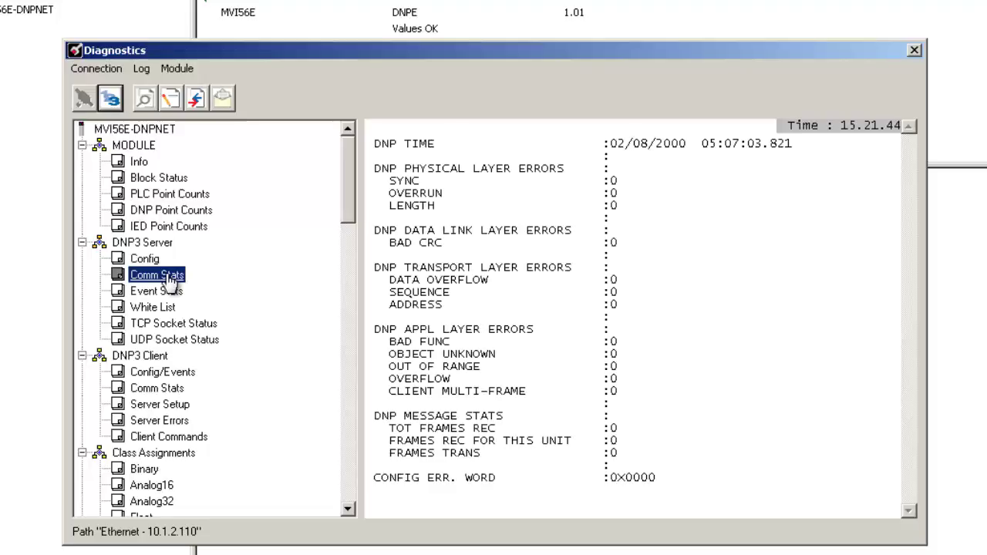
click(193, 326)
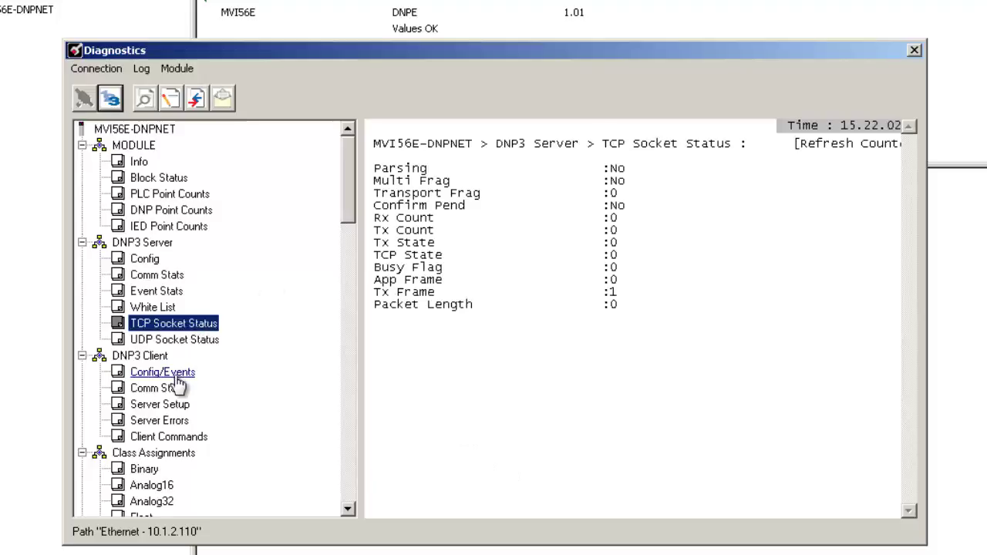
Examine the DNP3 Client's Comm Stats, Server Errors and Client Commands, and close the diagnostics.
click(179, 395)
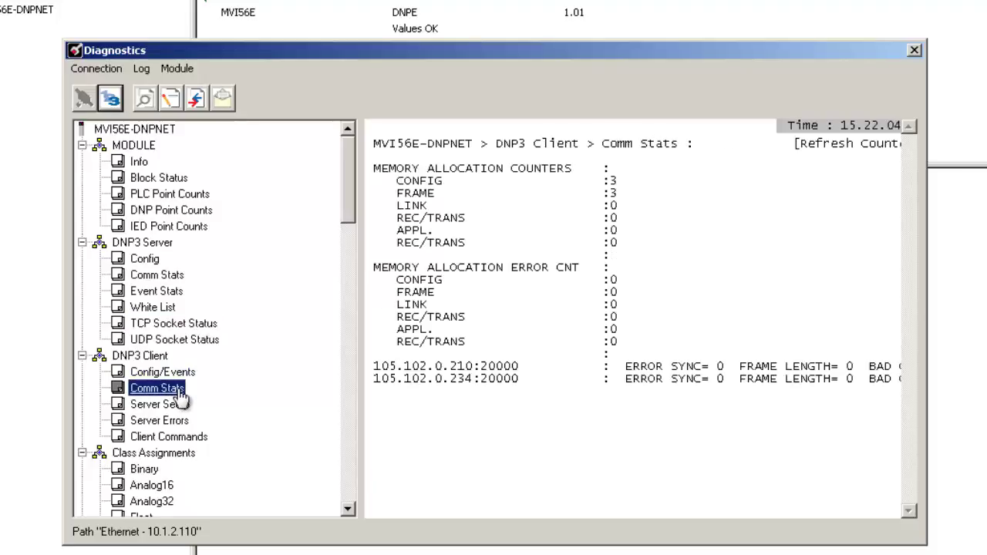
click(171, 421)
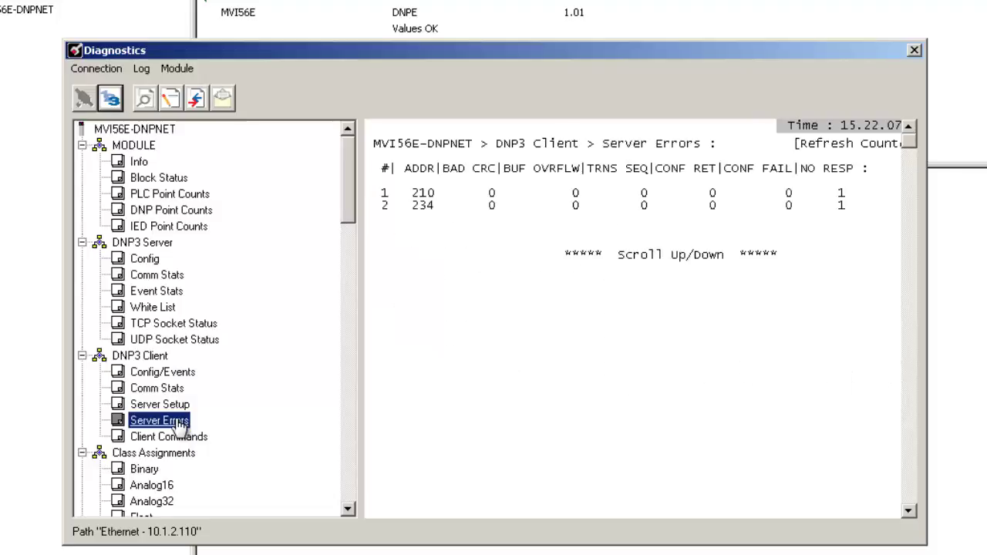
click(182, 438)
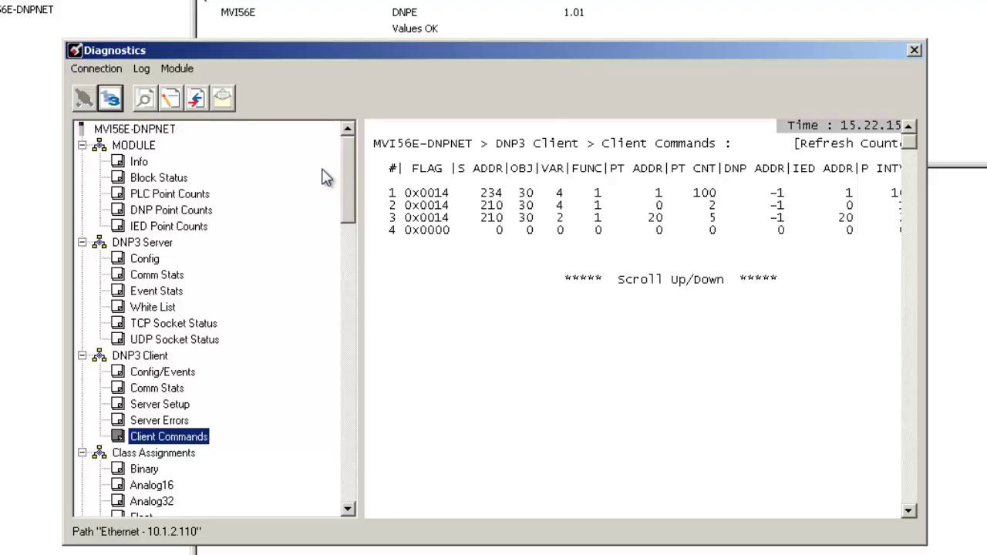
mouse_move(353, 172)
mouse_down()
mouse_move(350, 277)
mouse_move(355, 199)
mouse_move(370, 165)
mouse_up()
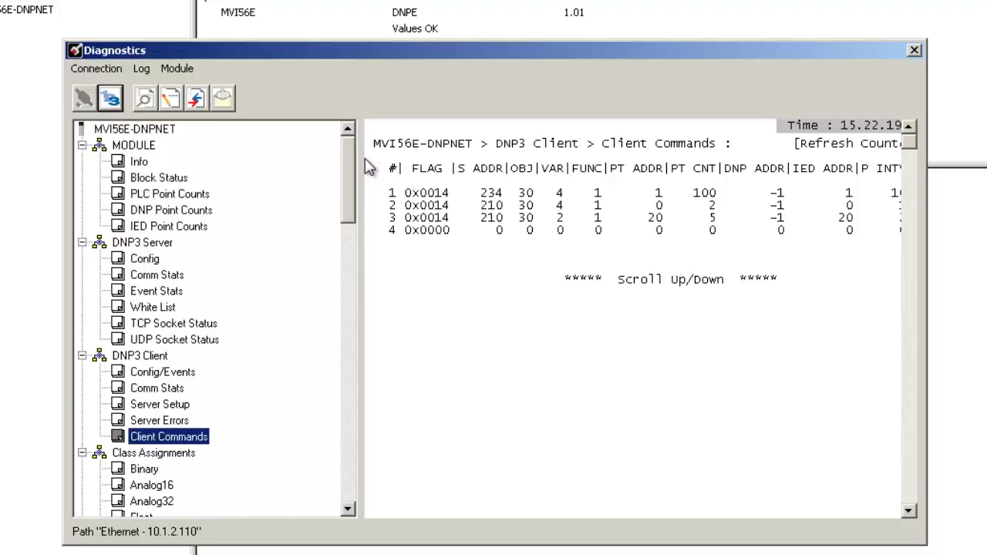
click(914, 50)
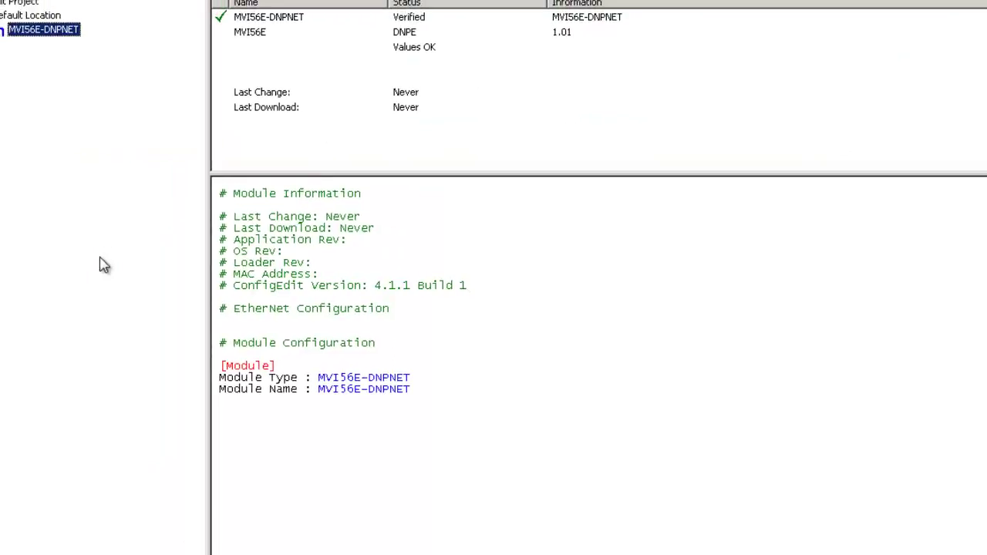